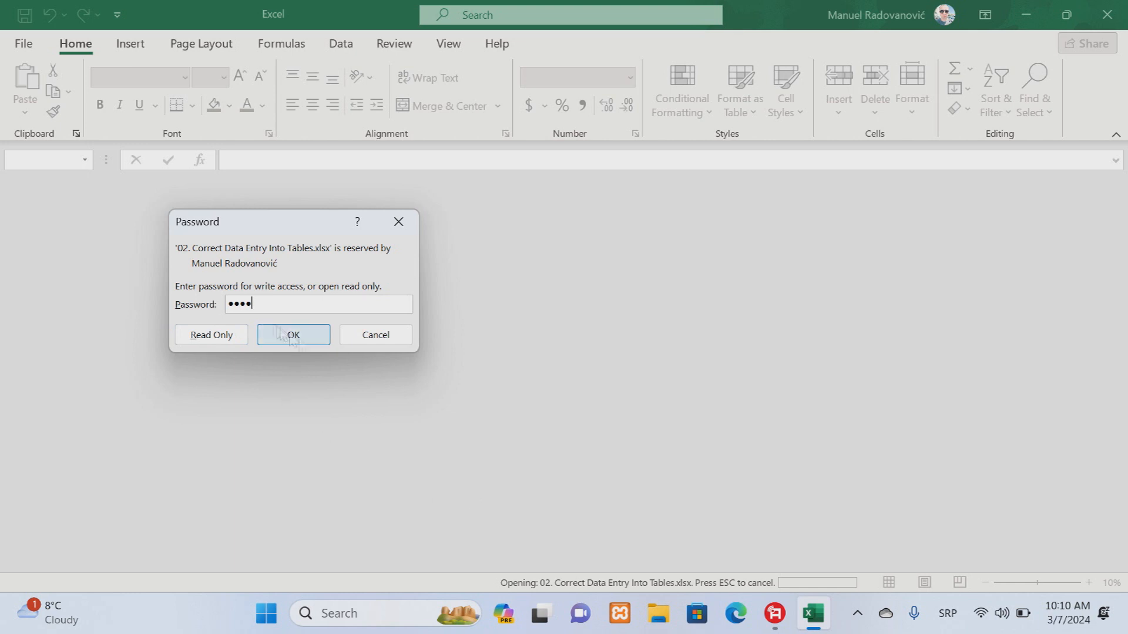
# Open the password-protected workbook with write access and copy the whole student table B2:I13.
pyautogui.click(309, 342)
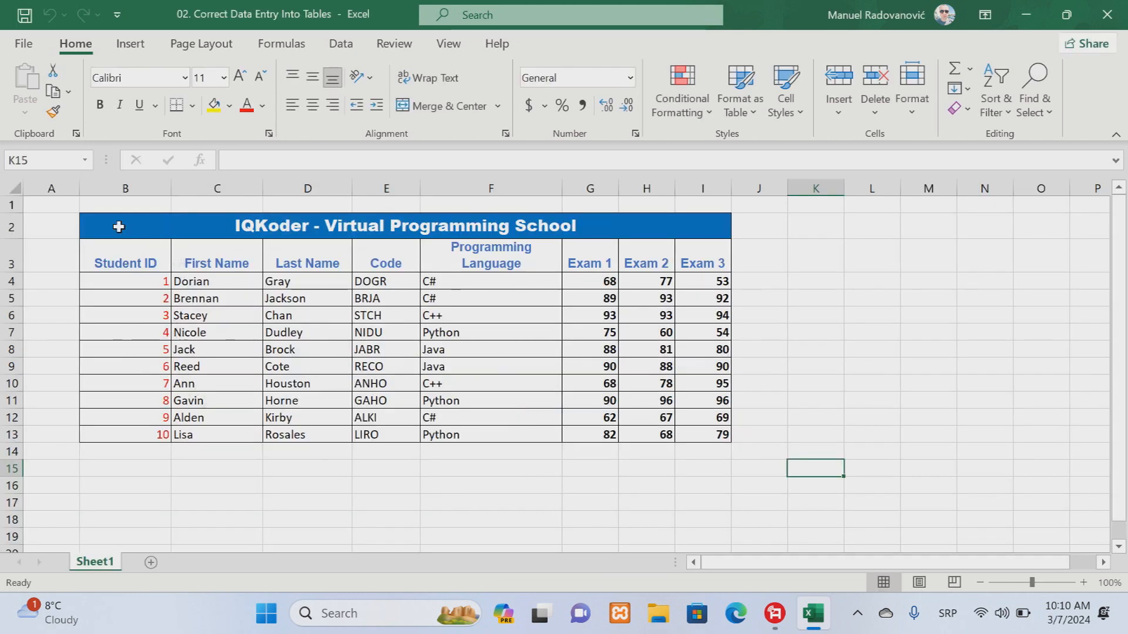
pyautogui.click(93, 224)
pyautogui.keyDown('shift'); pyautogui.click(703, 437); pyautogui.keyUp('shift')
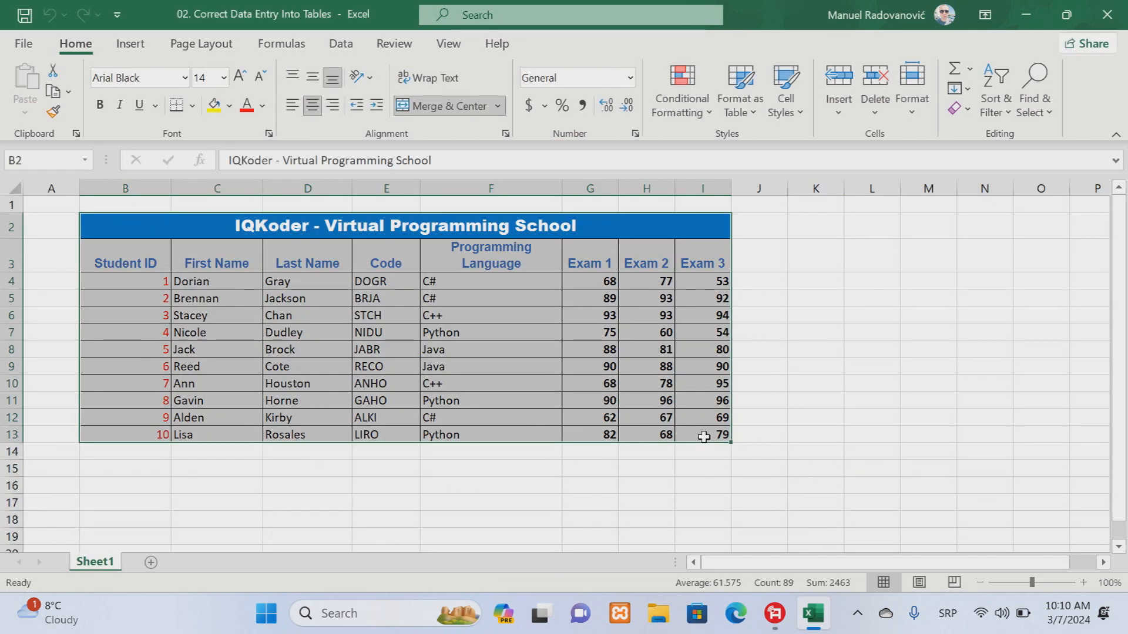
pyautogui.click(69, 91)
pyautogui.click(88, 115)
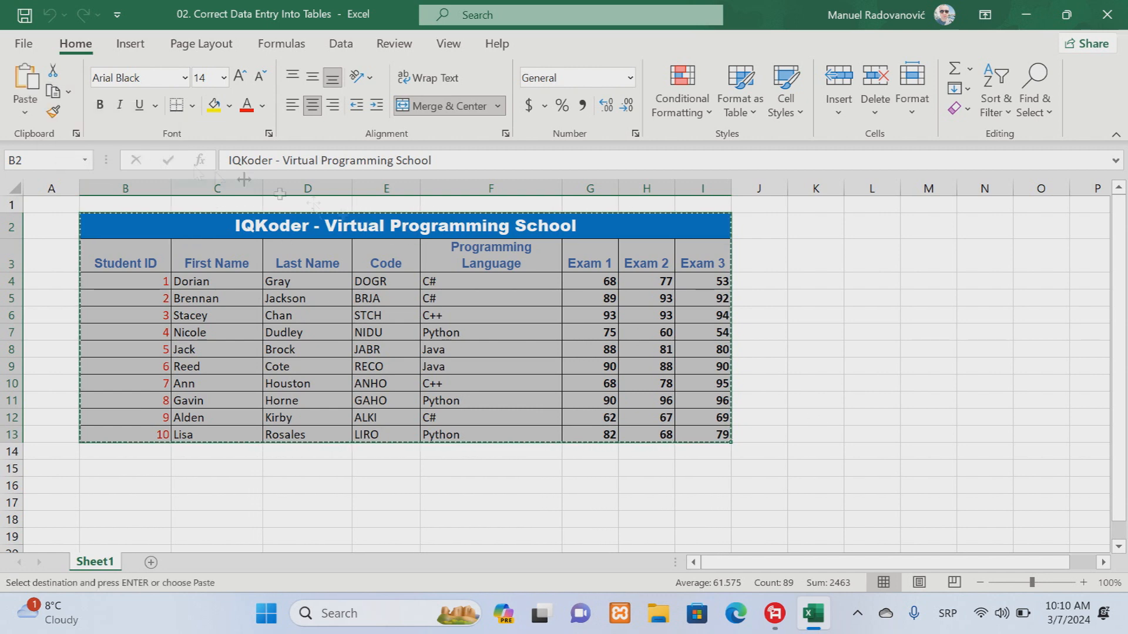
# Create a blank workbook and paste the copied table at B2, keeping the source formatting.
pyautogui.click(25, 50)
pyautogui.click(264, 206)
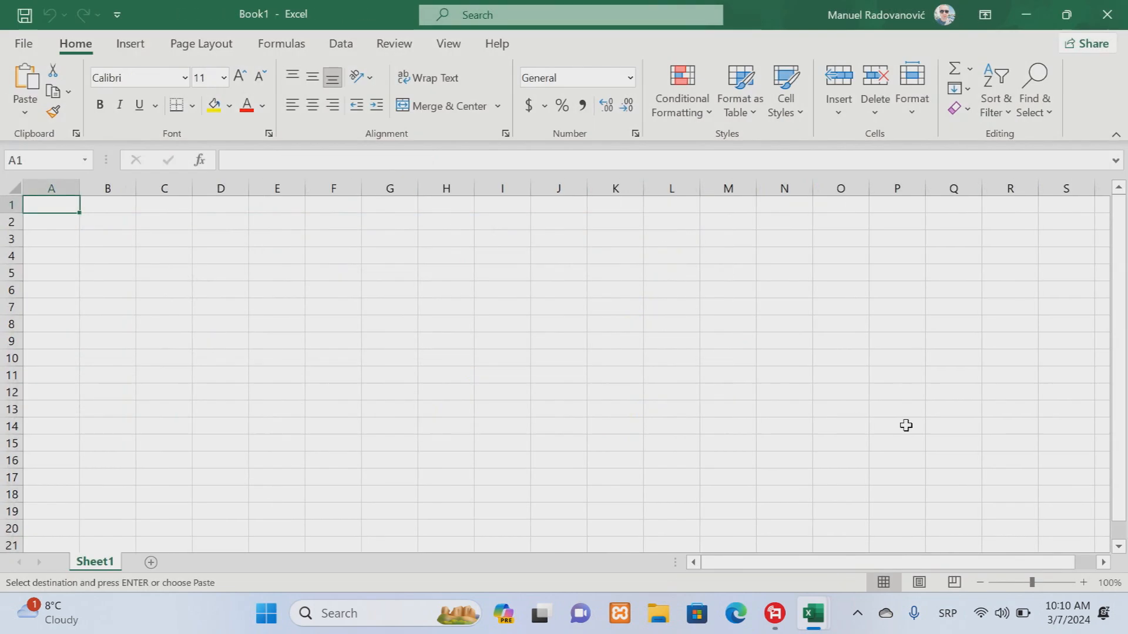
pyautogui.click(116, 228)
pyautogui.click(24, 111)
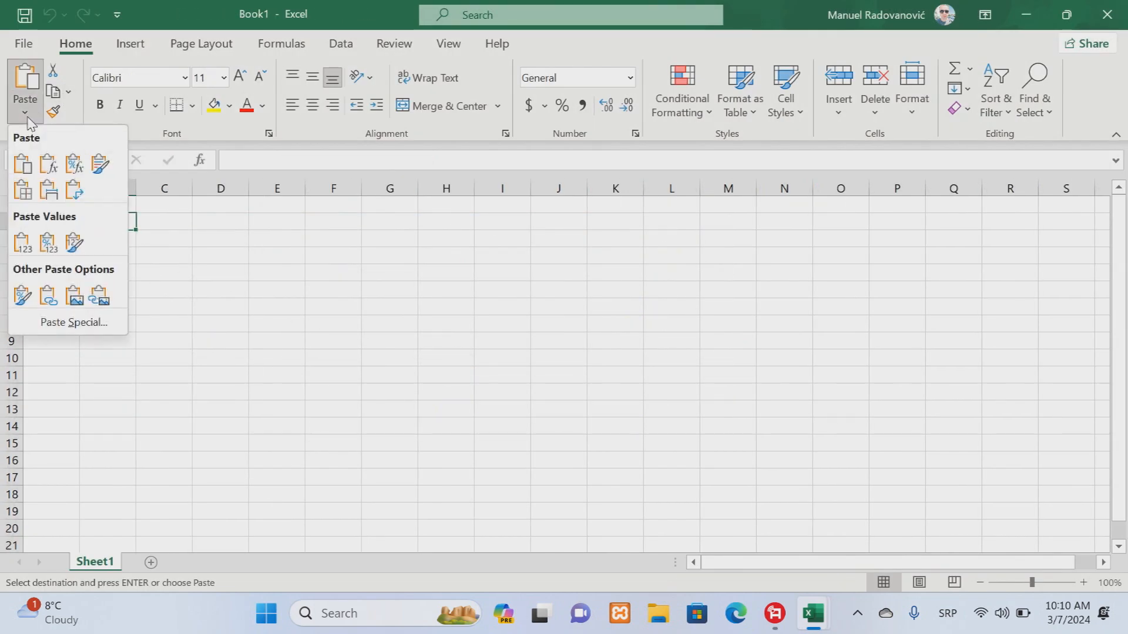
pyautogui.click(99, 165)
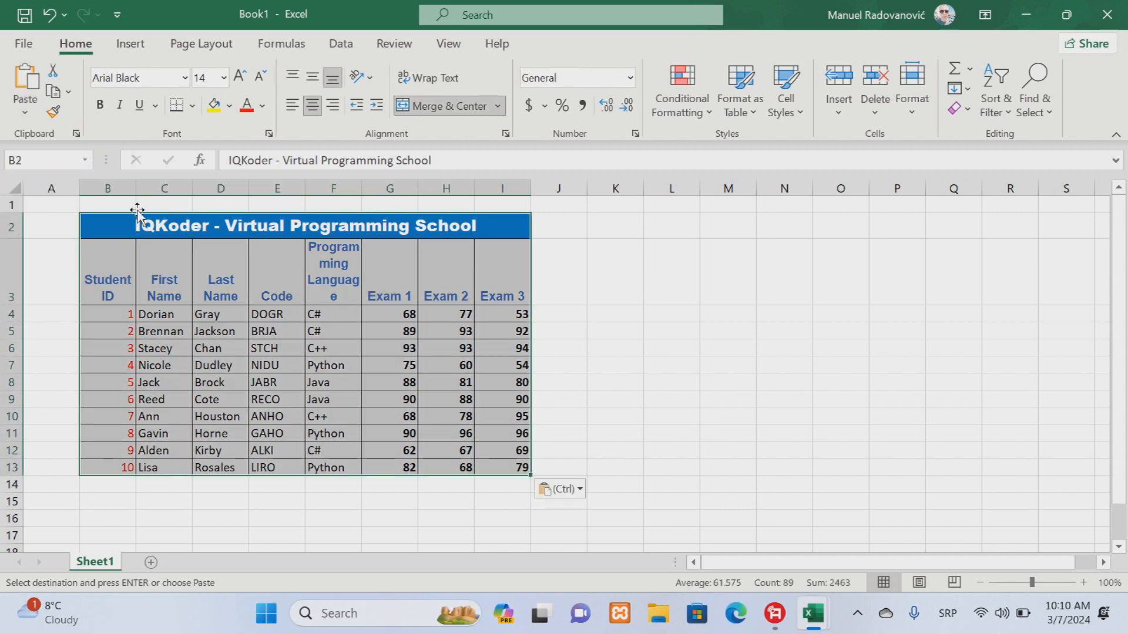
# Widen columns B, C, D and F so the table headings fit without breaking words.
pyautogui.moveTo(136, 188); pyautogui.dragTo(342, 193)
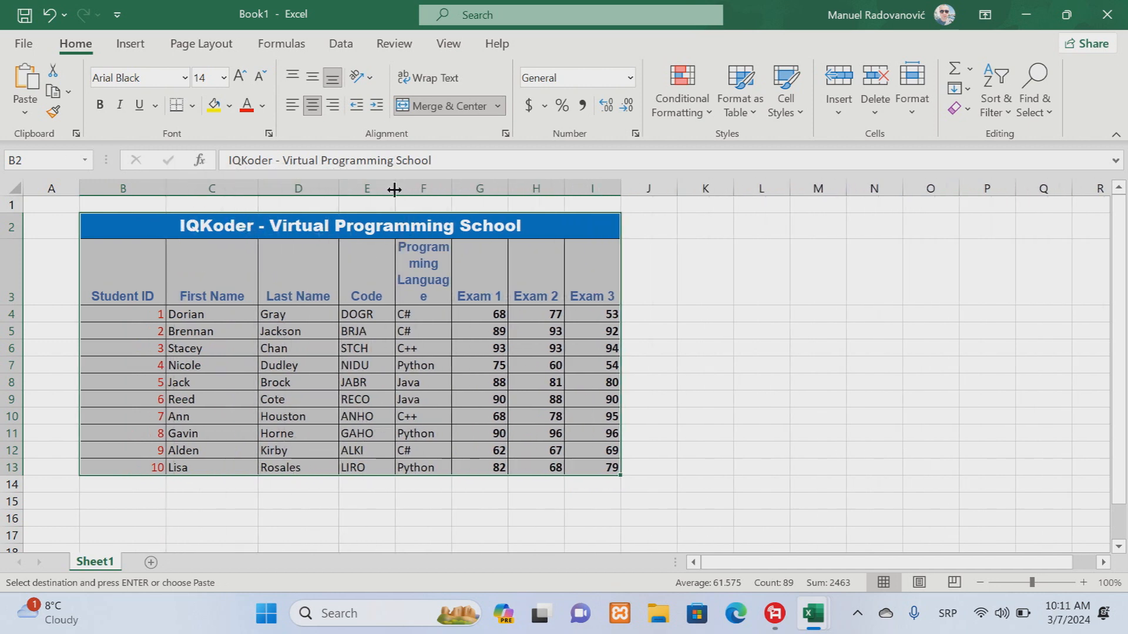
pyautogui.moveTo(450, 188); pyautogui.dragTo(488, 184)
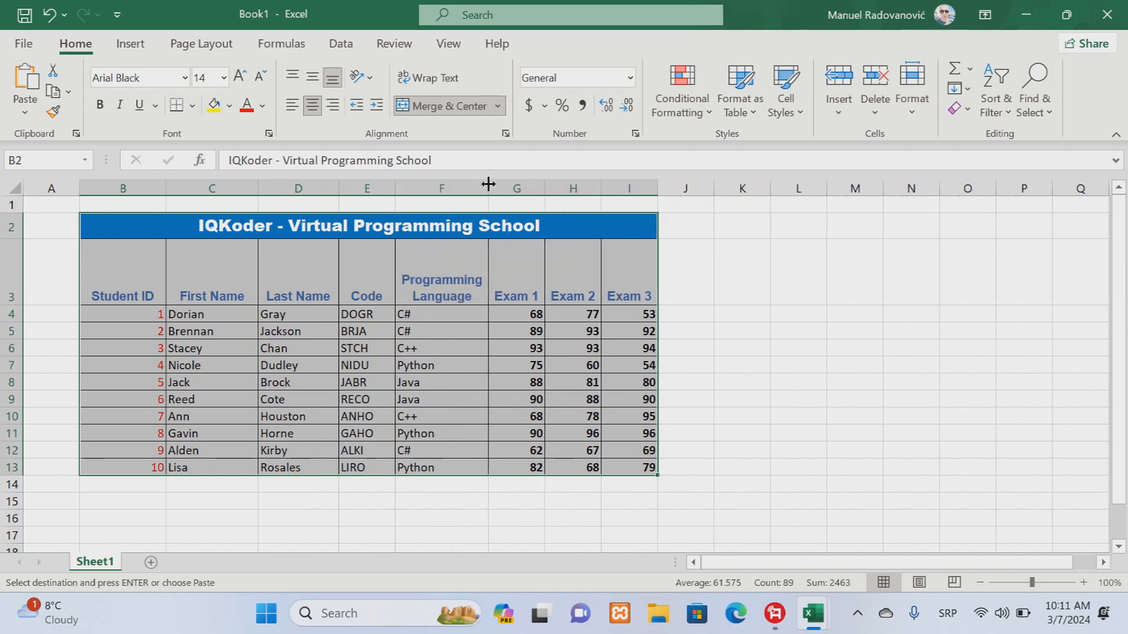
pyautogui.click(637, 521)
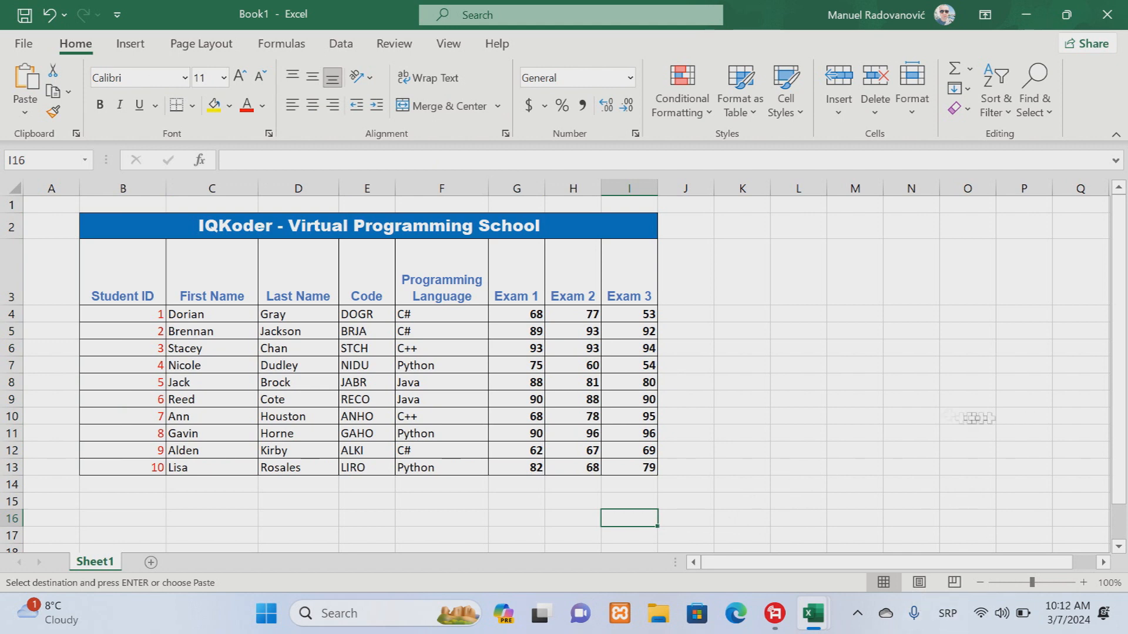
# Save the new workbook as "03. Microsoft Excel Functions and Calculations" in the Excel tutorial folder on the New Volume drive.
pyautogui.click(25, 15)
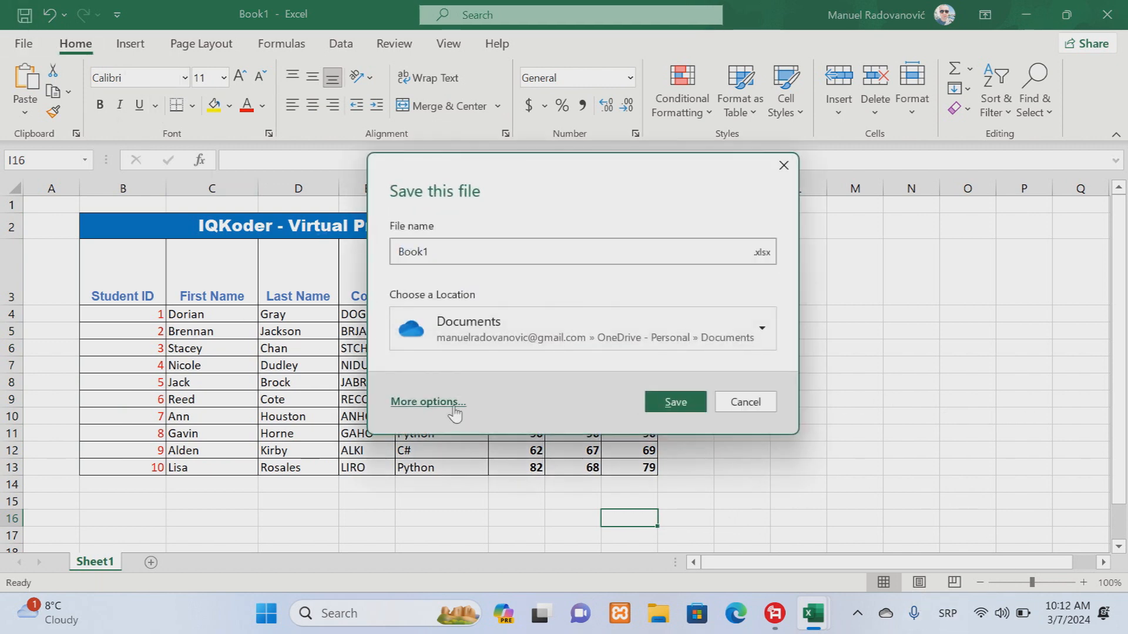
pyautogui.click(449, 404)
pyautogui.click(180, 363)
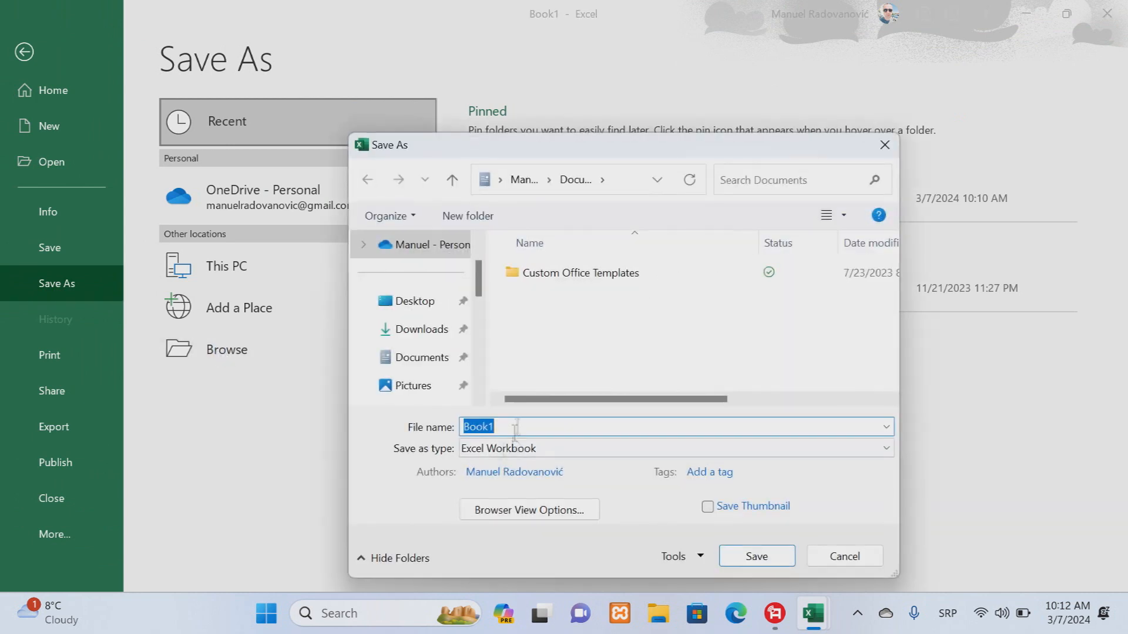
pyautogui.moveTo(481, 289); pyautogui.dragTo(479, 368)
pyautogui.click(440, 359)
pyautogui.scroll(-1, 529, 329)
pyautogui.doubleClick(534, 379)
pyautogui.doubleClick(520, 328)
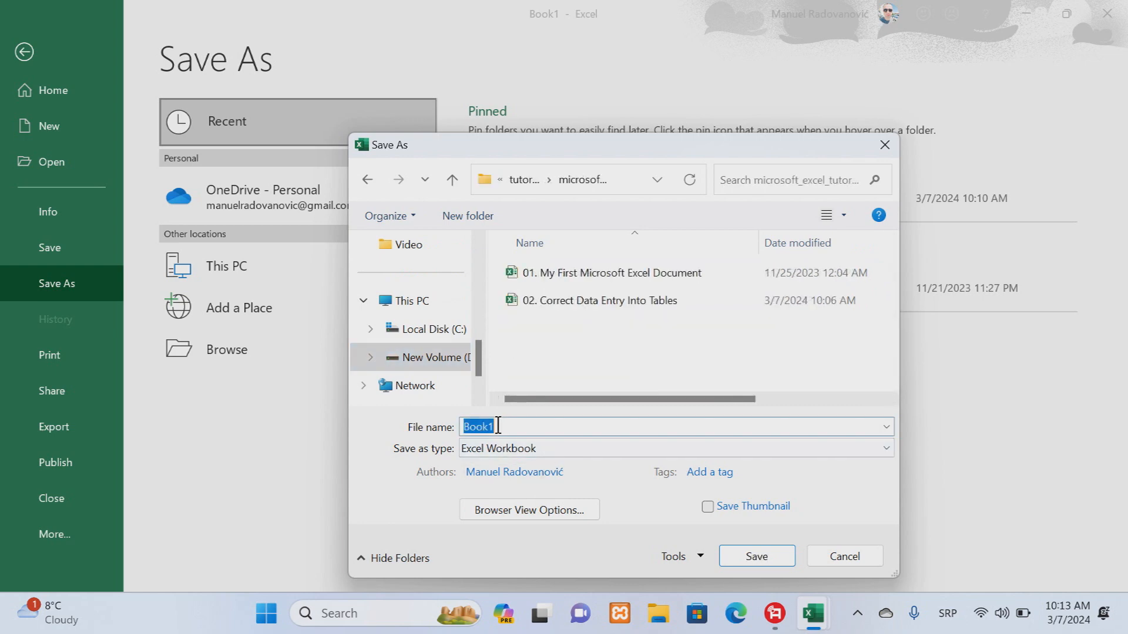
pyautogui.write('03')
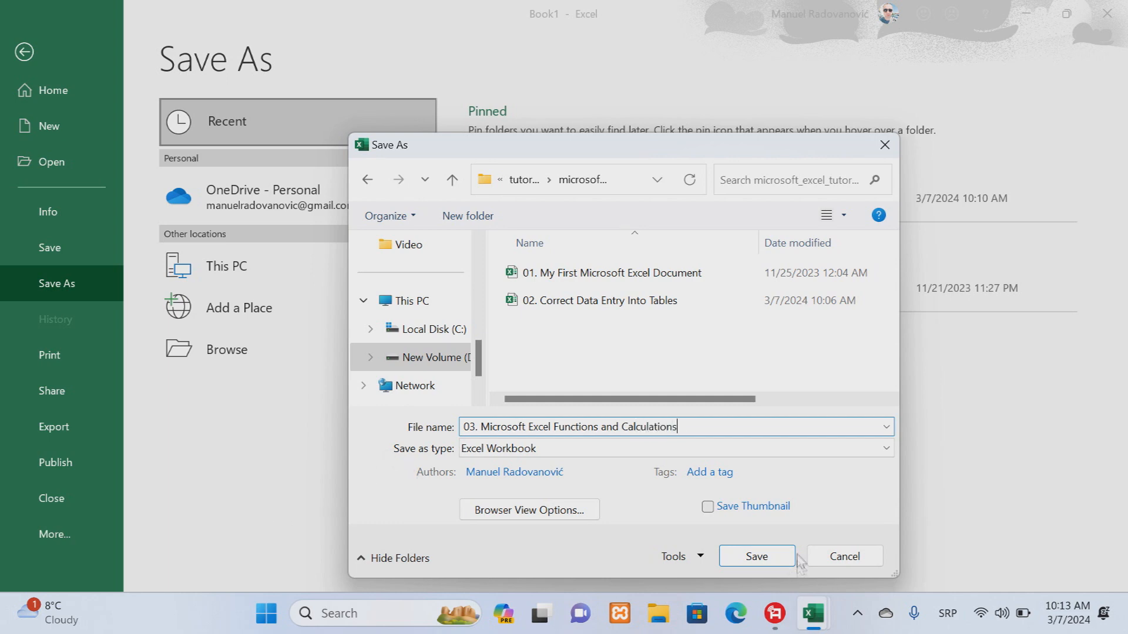
pyautogui.click(790, 558)
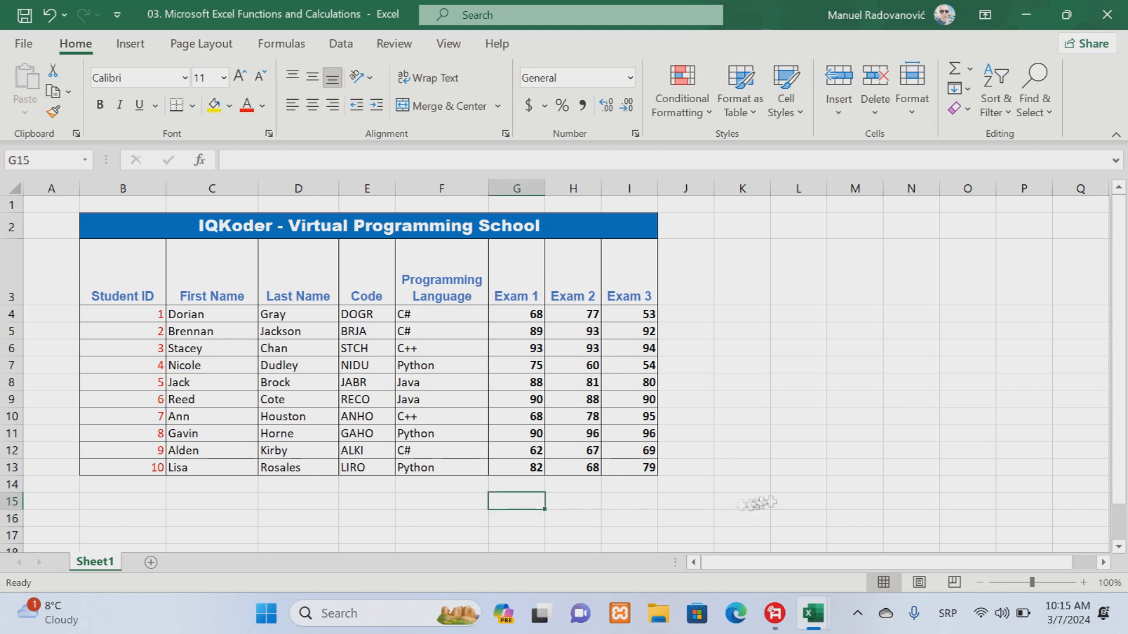
# Enter "Student IDAverage" in G15 and "Completed the Course" in I15, and widen column G.
pyautogui.write('Student ID')
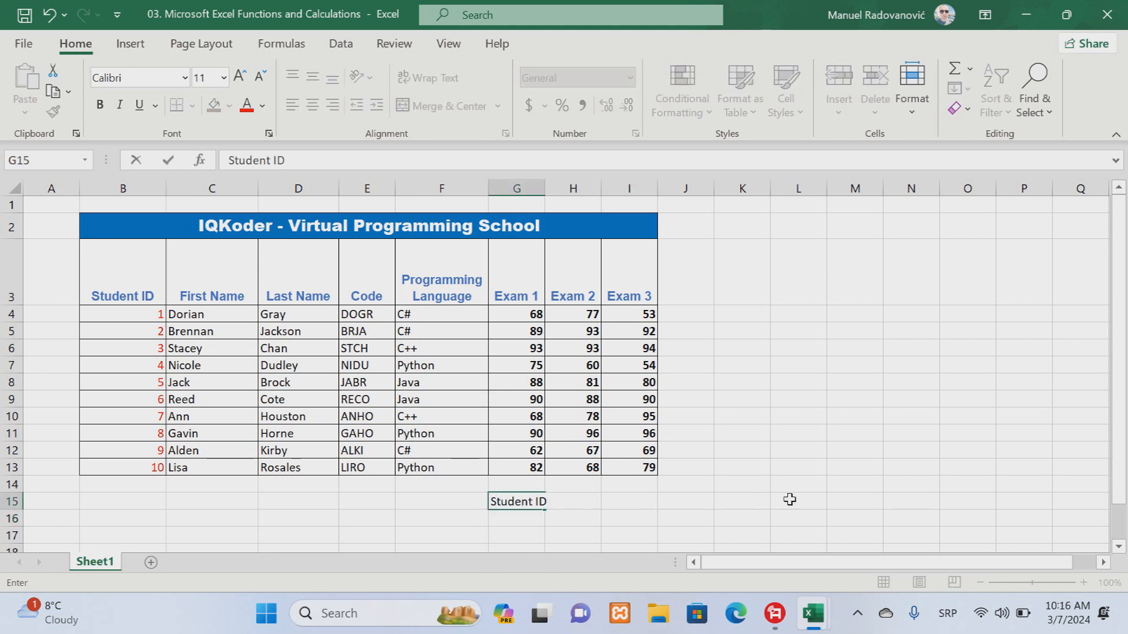
pyautogui.press('F2')
pyautogui.write('Average')
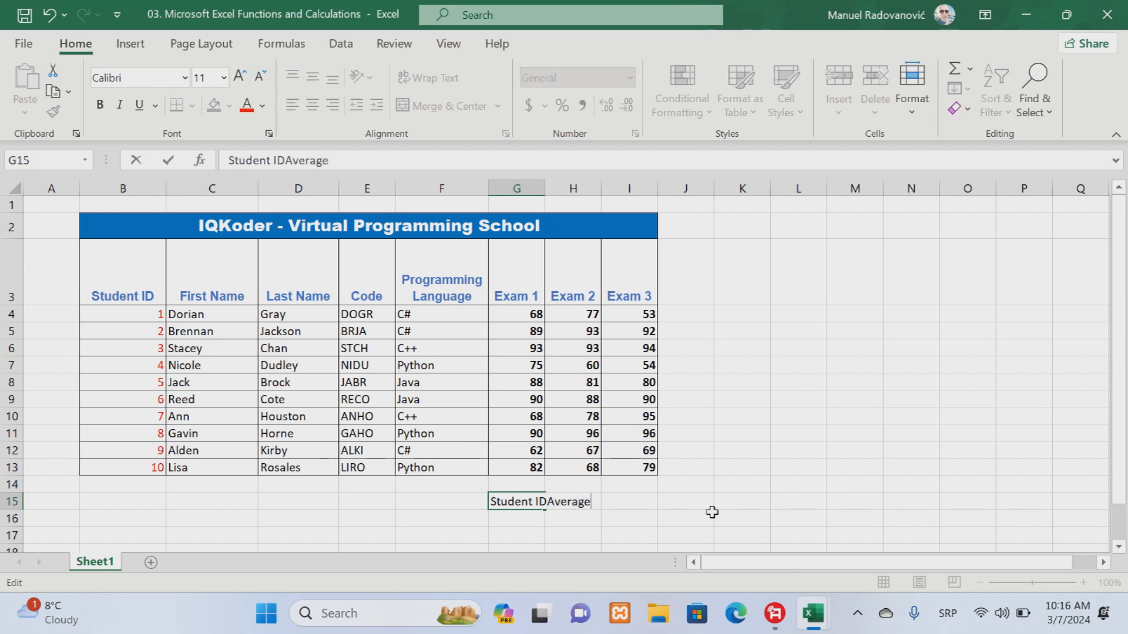
pyautogui.click(626, 504)
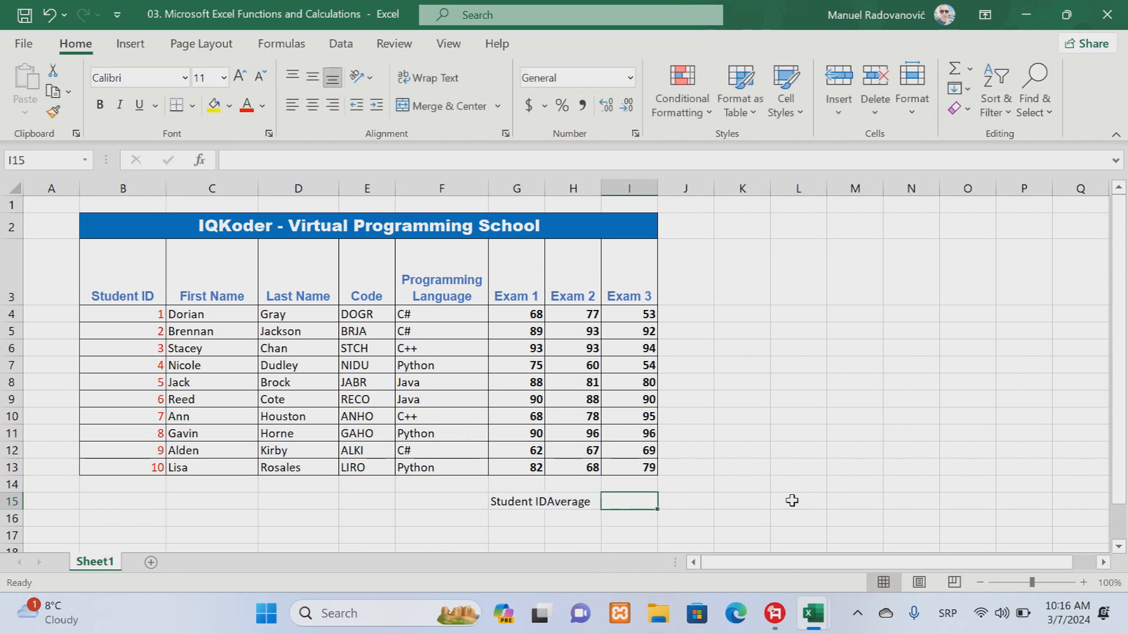
pyautogui.write('Completed the')
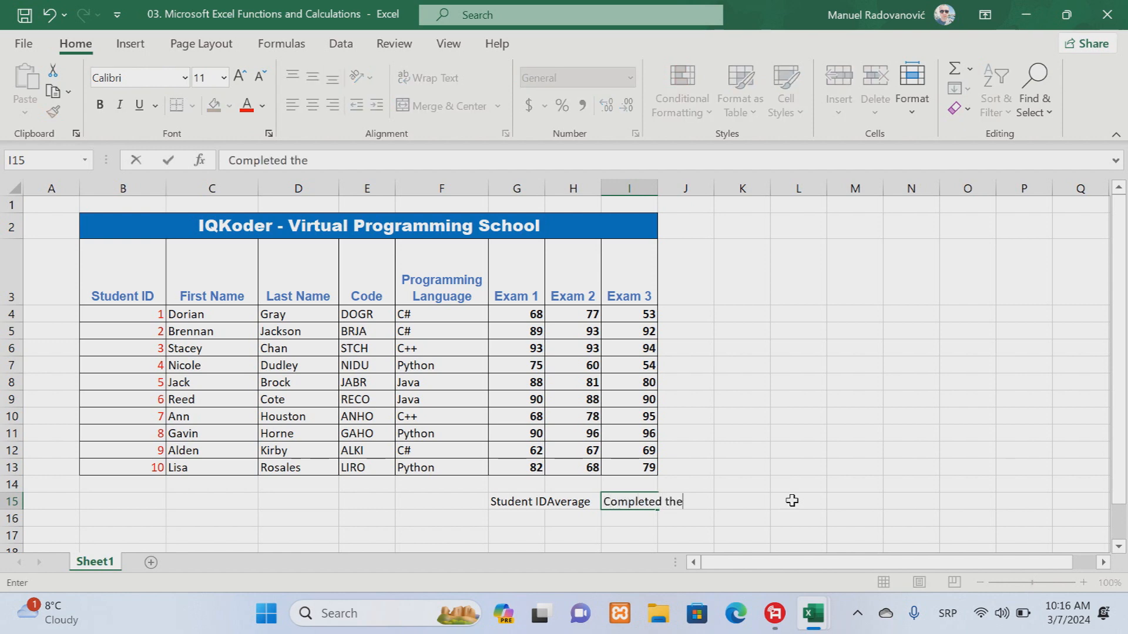
pyautogui.write(' Course')
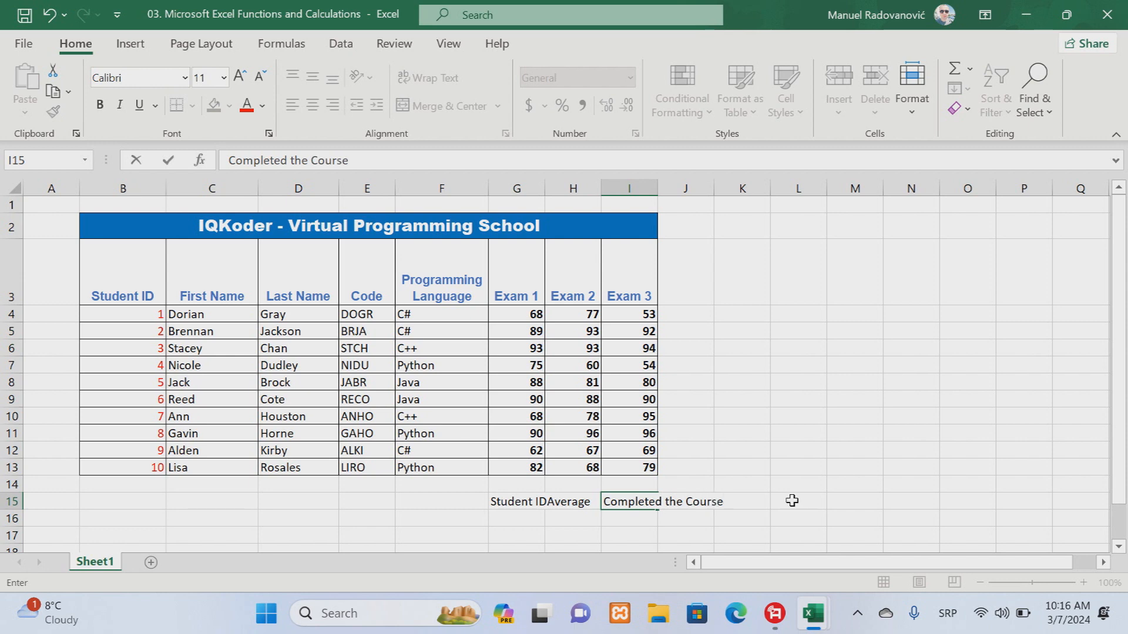
pyautogui.click(841, 417)
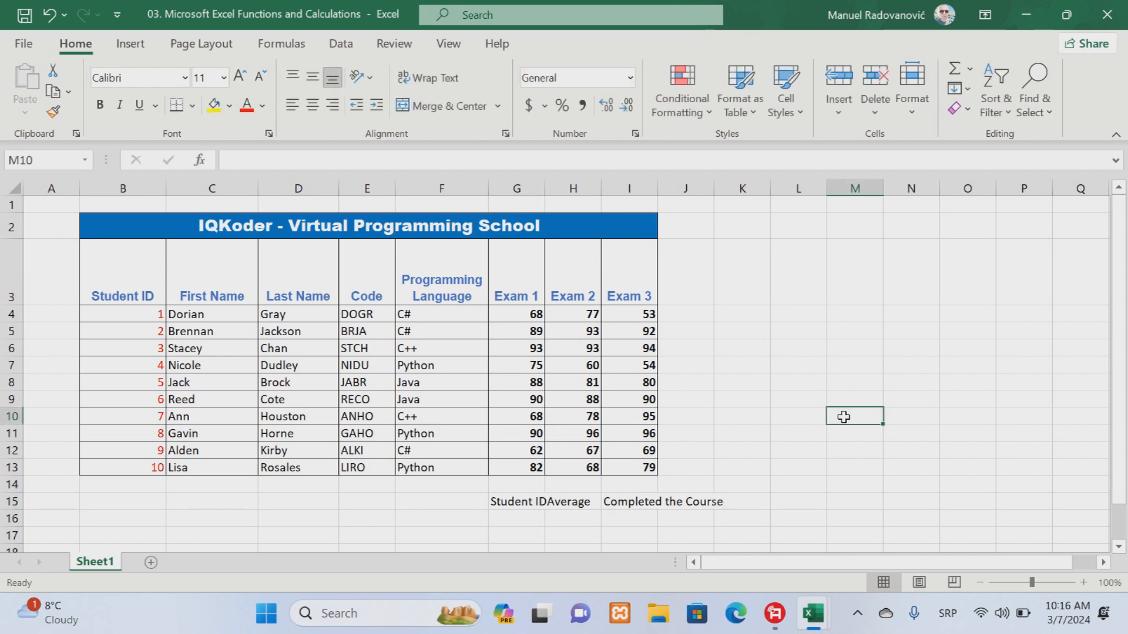
pyautogui.moveTo(544, 184); pyautogui.dragTo(624, 184)
# Shorten the heading in G15 to "Student ID" and enter "Average" in H15.
pyautogui.click(576, 506)
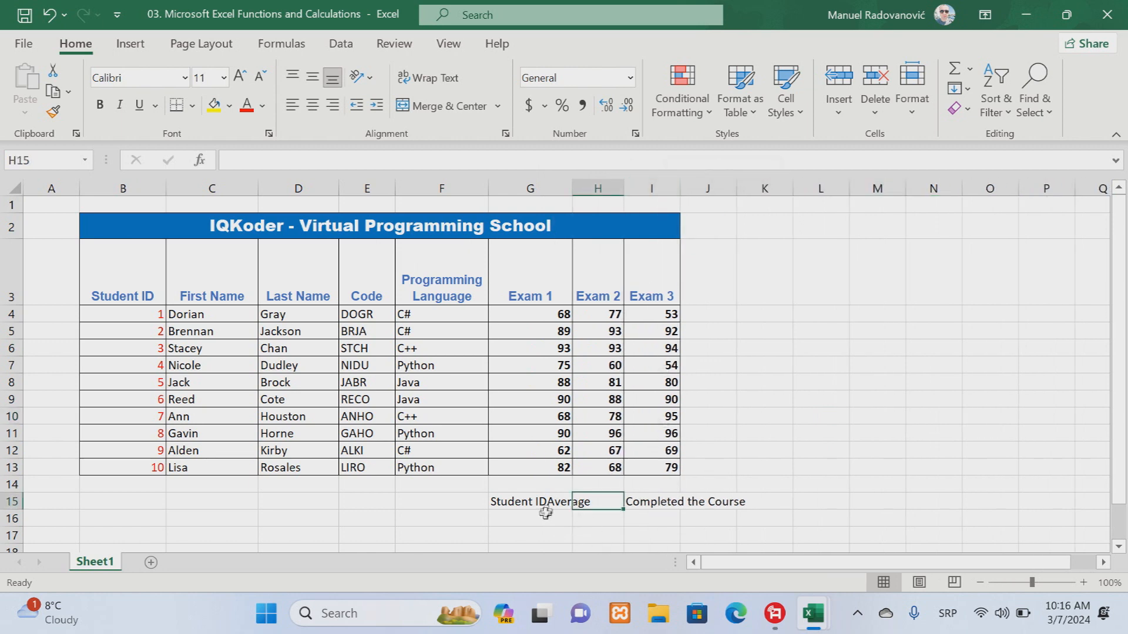
pyautogui.click(535, 497)
pyautogui.moveTo(285, 161); pyautogui.dragTo(359, 160)
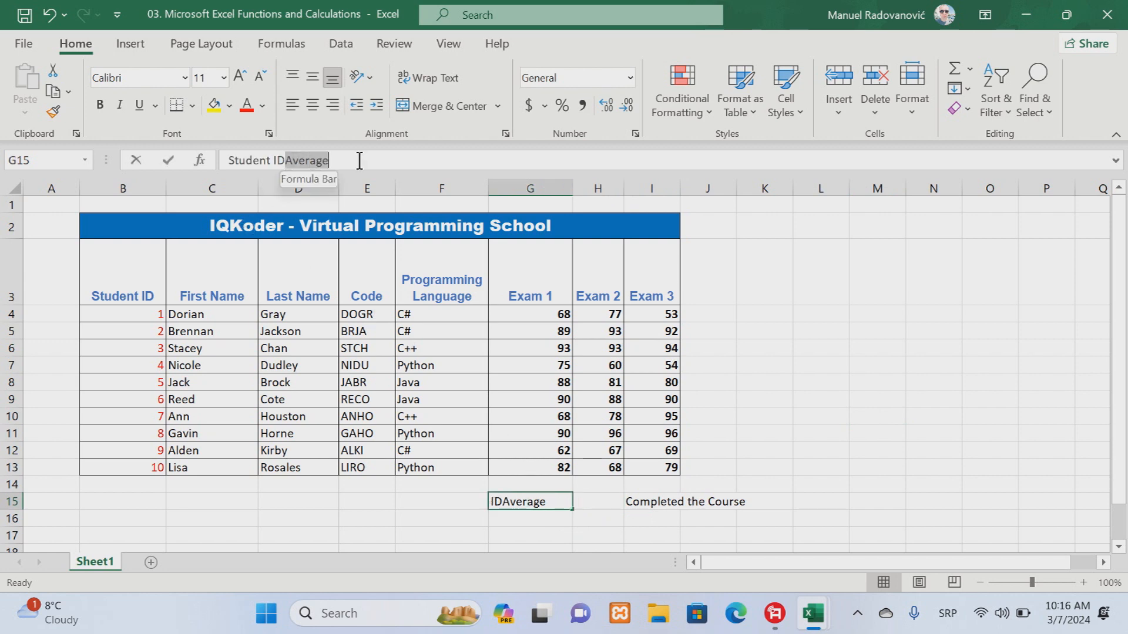
pyautogui.press('BackSpace')
pyautogui.click(596, 509)
pyautogui.write('Average')
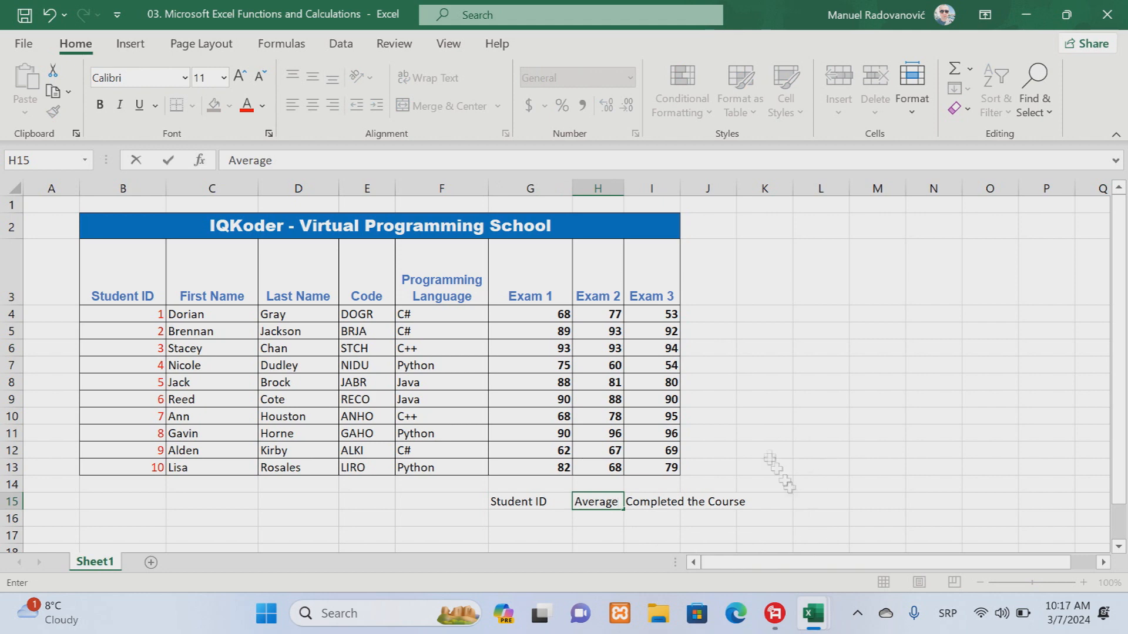
pyautogui.click(852, 418)
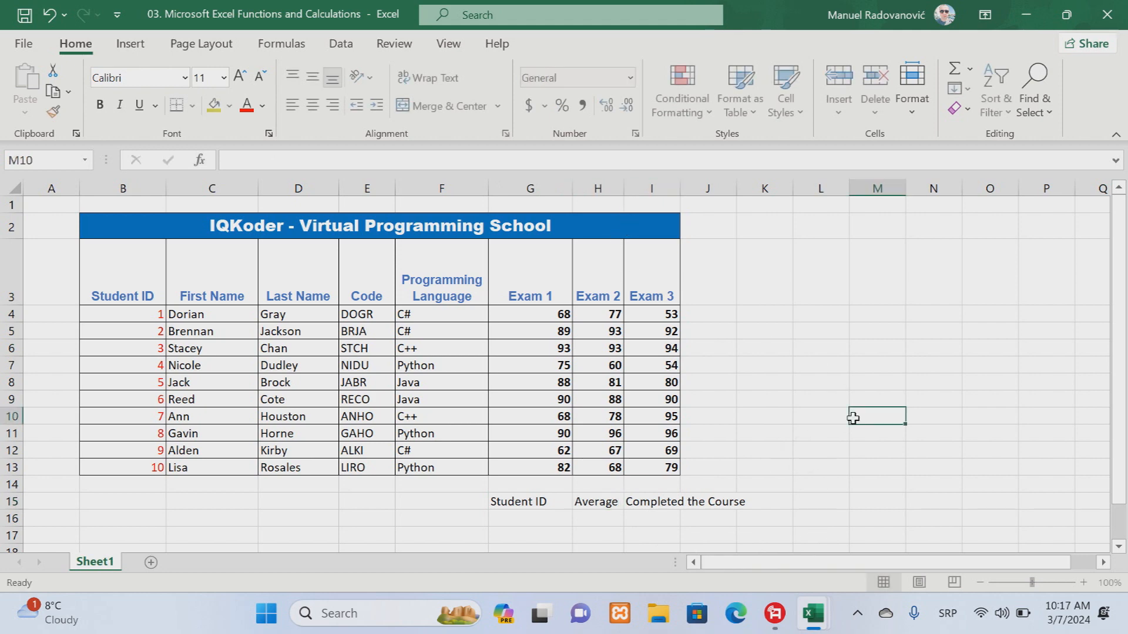
# Widen columns G, H and I to give the row 15 headings enough room.
pyautogui.moveTo(623, 191); pyautogui.dragTo(651, 184)
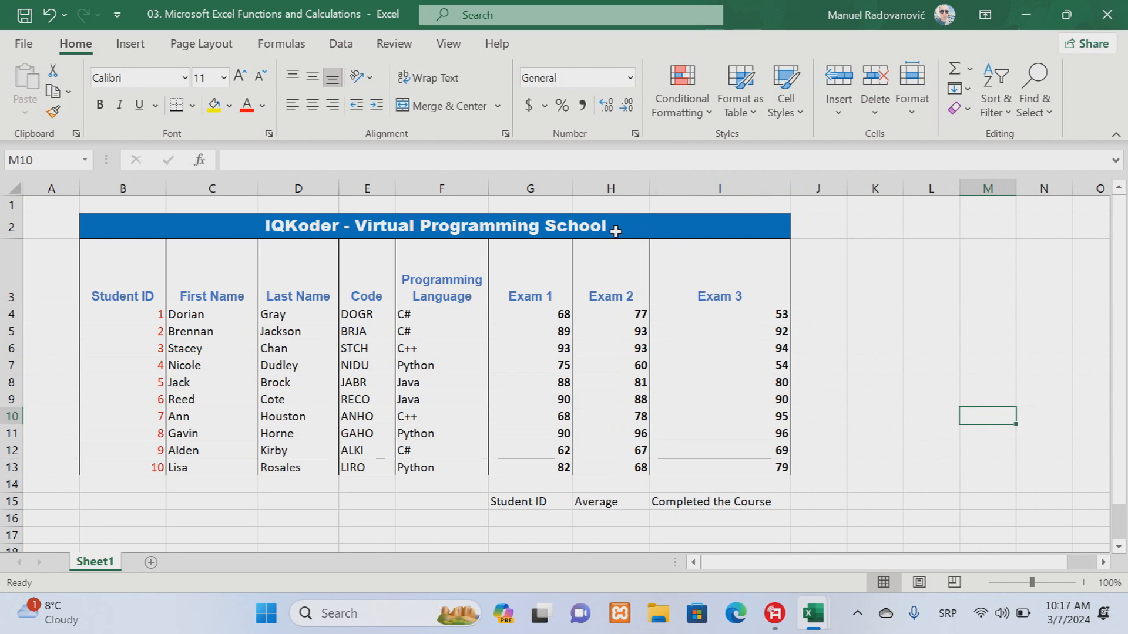
pyautogui.moveTo(575, 188); pyautogui.dragTo(587, 187)
# Make the headings in G15:I15 bold and fill them with a light blue theme colour.
pyautogui.click(528, 506)
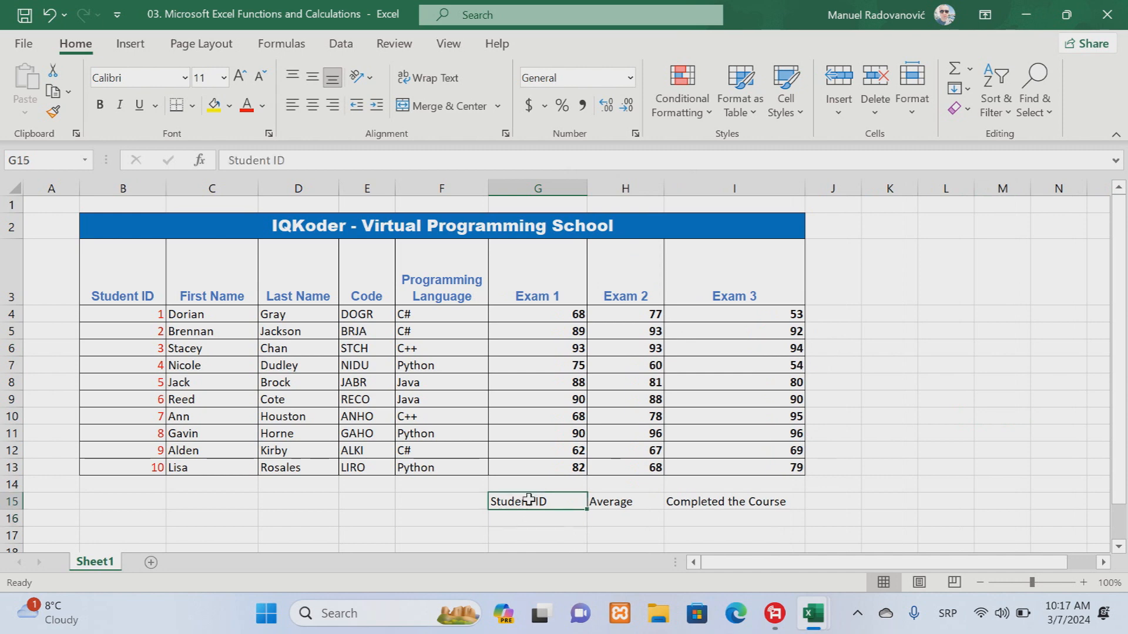
pyautogui.keyDown('shift'); pyautogui.click(786, 504); pyautogui.keyUp('shift')
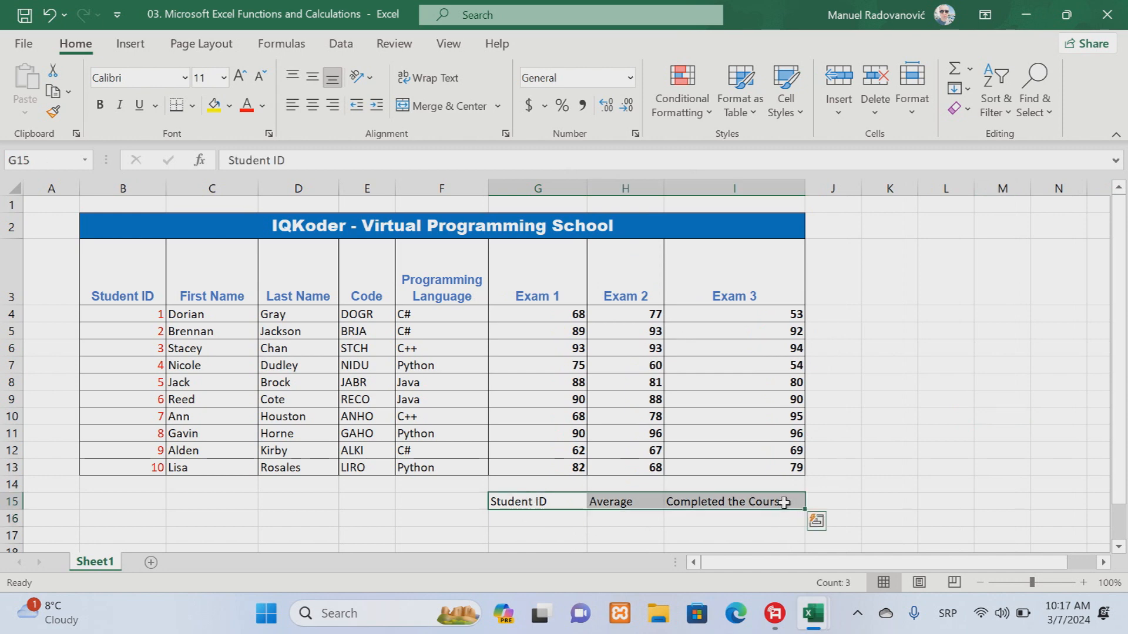
pyautogui.click(100, 106)
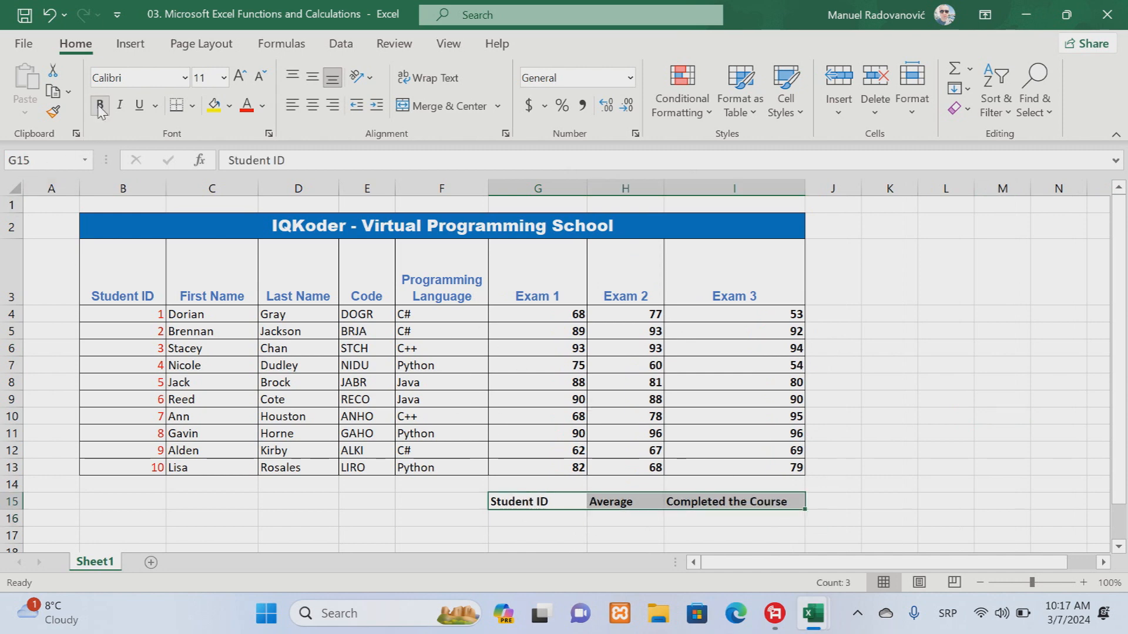
pyautogui.click(229, 106)
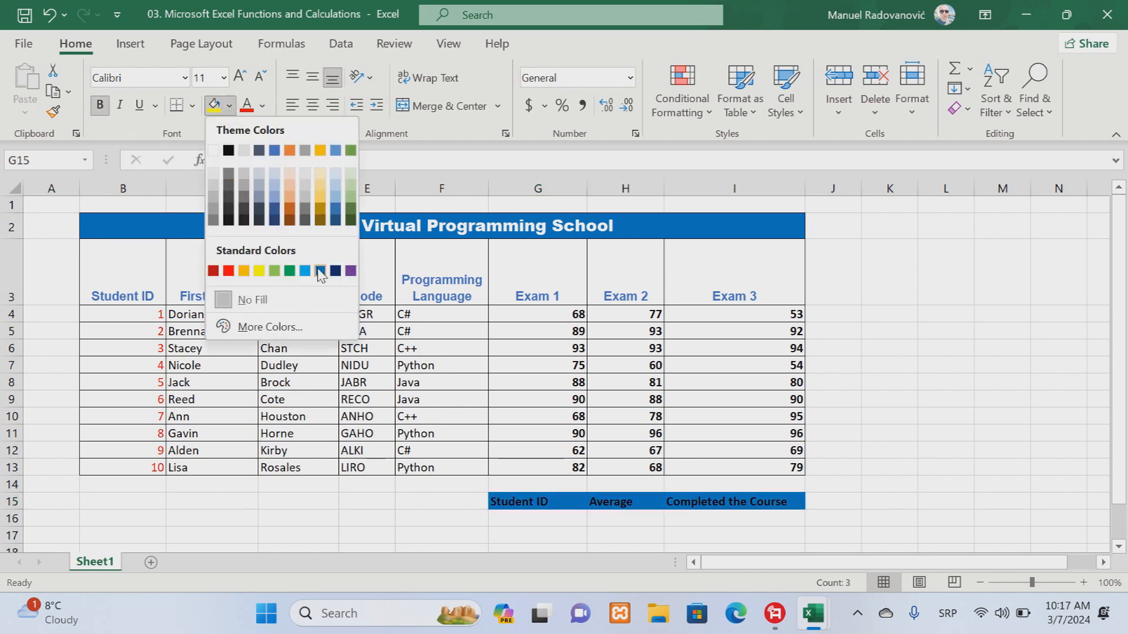
pyautogui.click(337, 203)
pyautogui.click(887, 469)
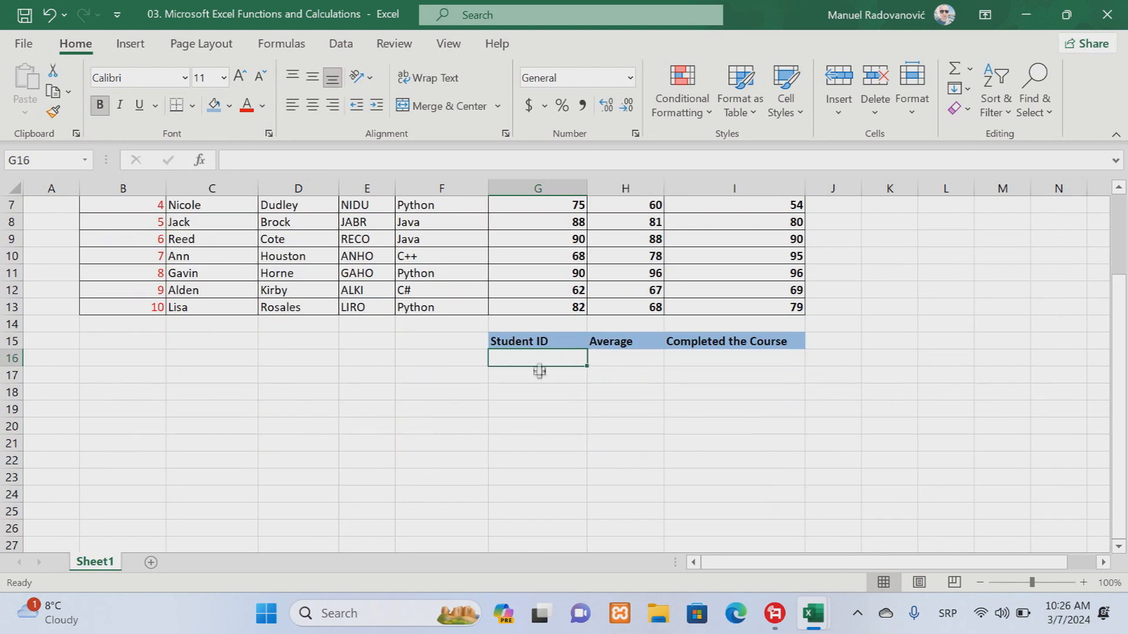
# Number the students 1 to 10 in G16:G25 by entering 1 and 2 and extending the series.
pyautogui.write('1')
pyautogui.press('Return')
pyautogui.write('2')
pyautogui.click(545, 357)
pyautogui.moveTo(545, 358); pyautogui.dragTo(574, 380)
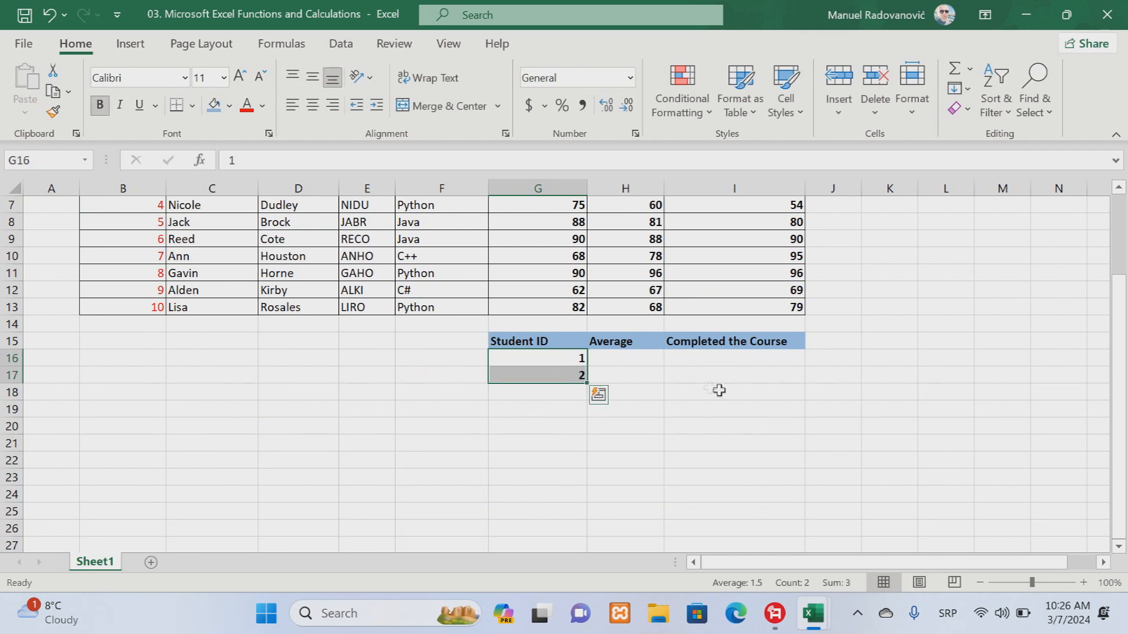
pyautogui.scroll(-1, 719, 390)
pyautogui.moveTo(587, 332); pyautogui.dragTo(589, 465)
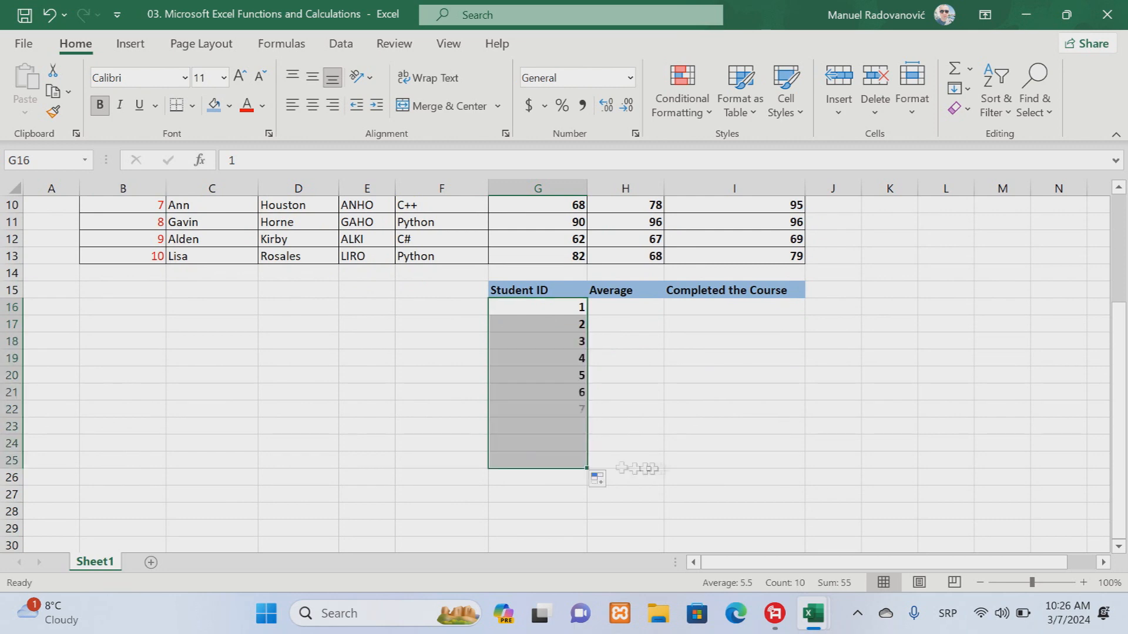
# Calculate the first student's average in H16 with the AVERAGE function over exam scores G4:I4.
pyautogui.click(608, 306)
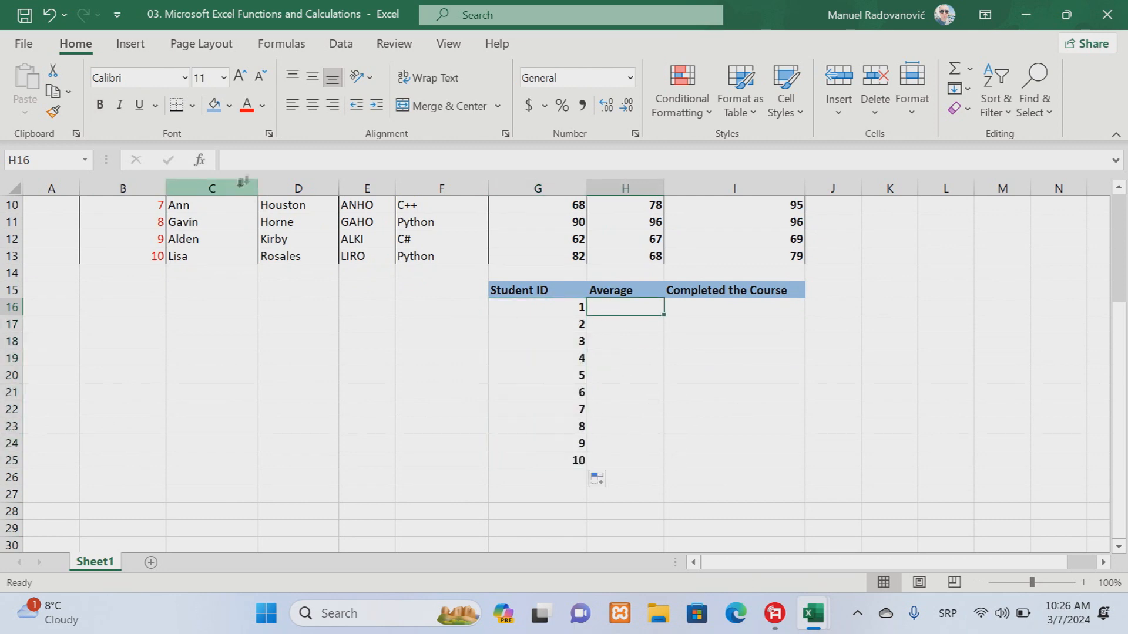
pyautogui.click(250, 160)
pyautogui.write('=')
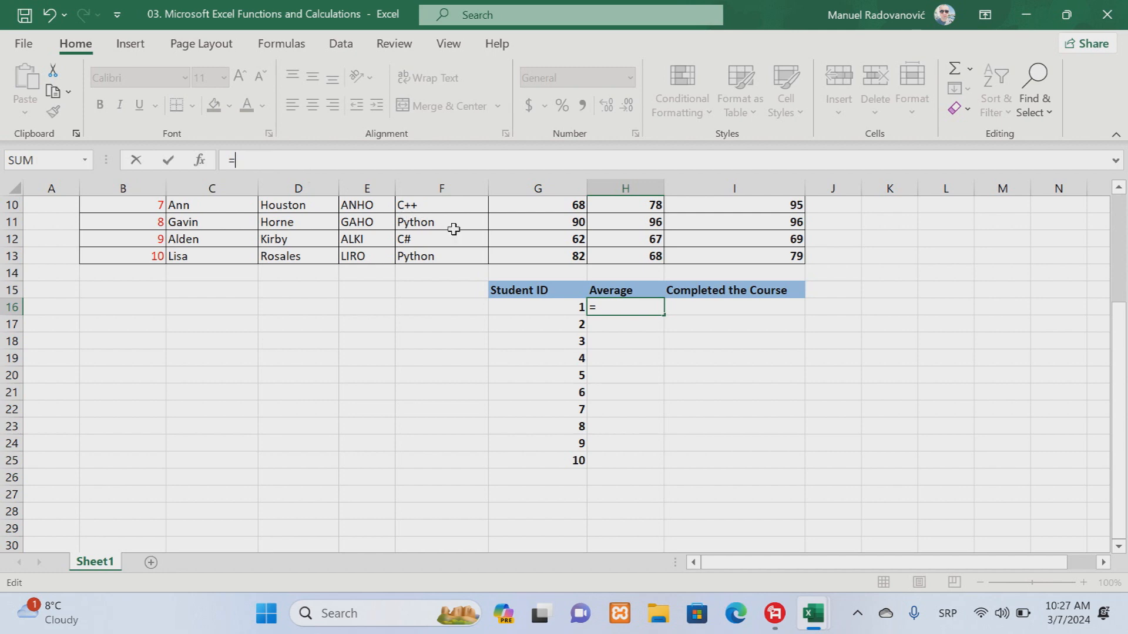
pyautogui.write('ave')
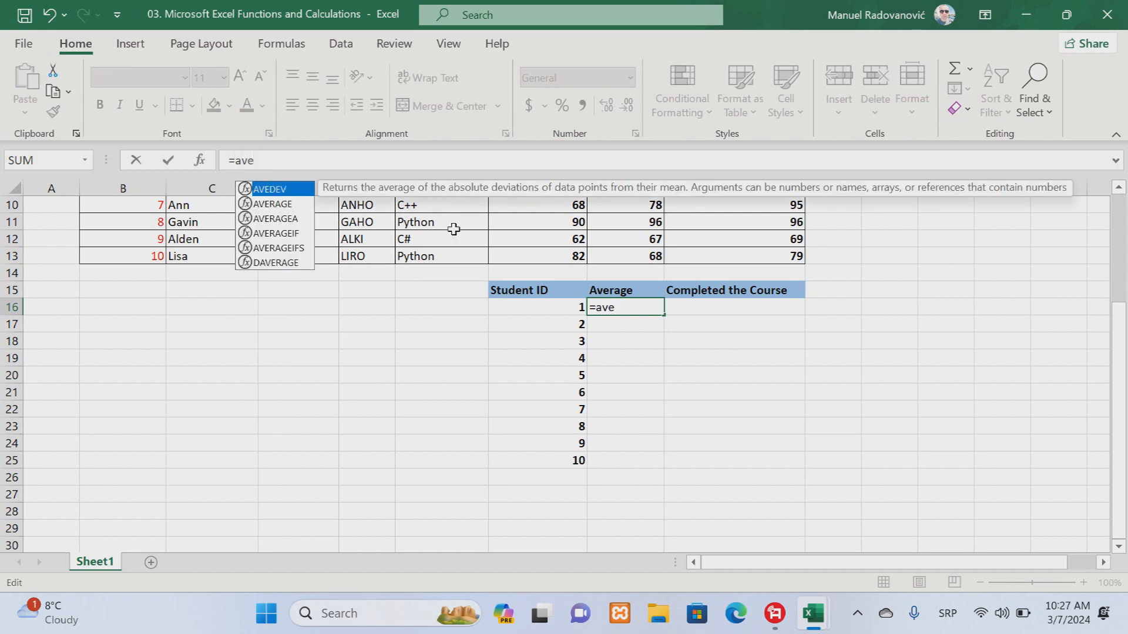
pyautogui.click(267, 204)
pyautogui.doubleClick(268, 204)
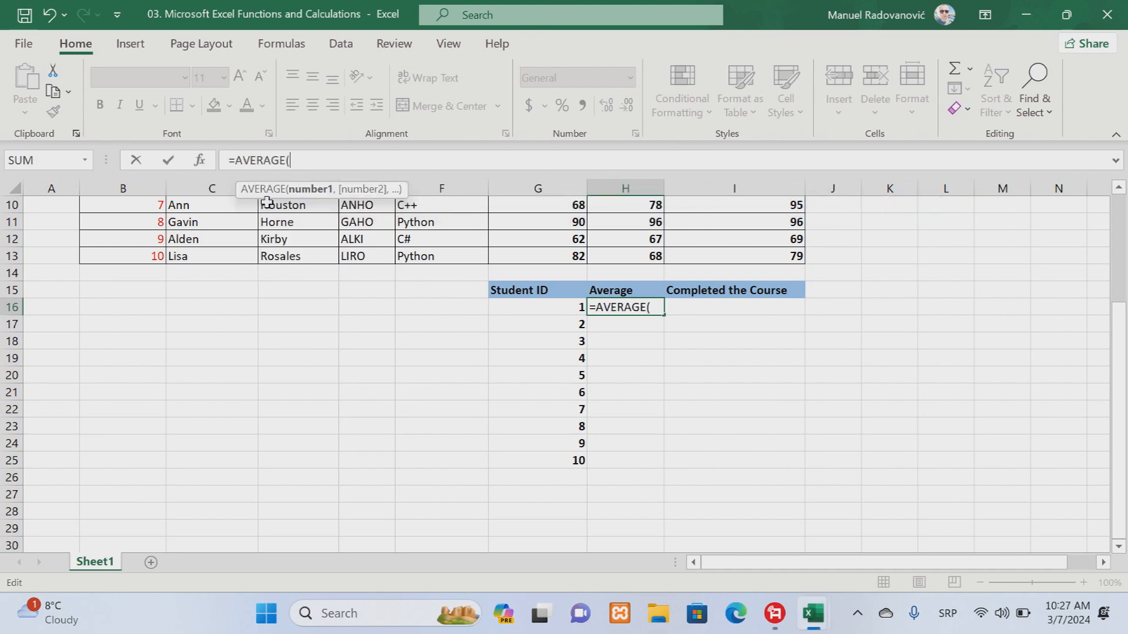
pyautogui.scroll(3, 977, 377)
pyautogui.click(512, 313)
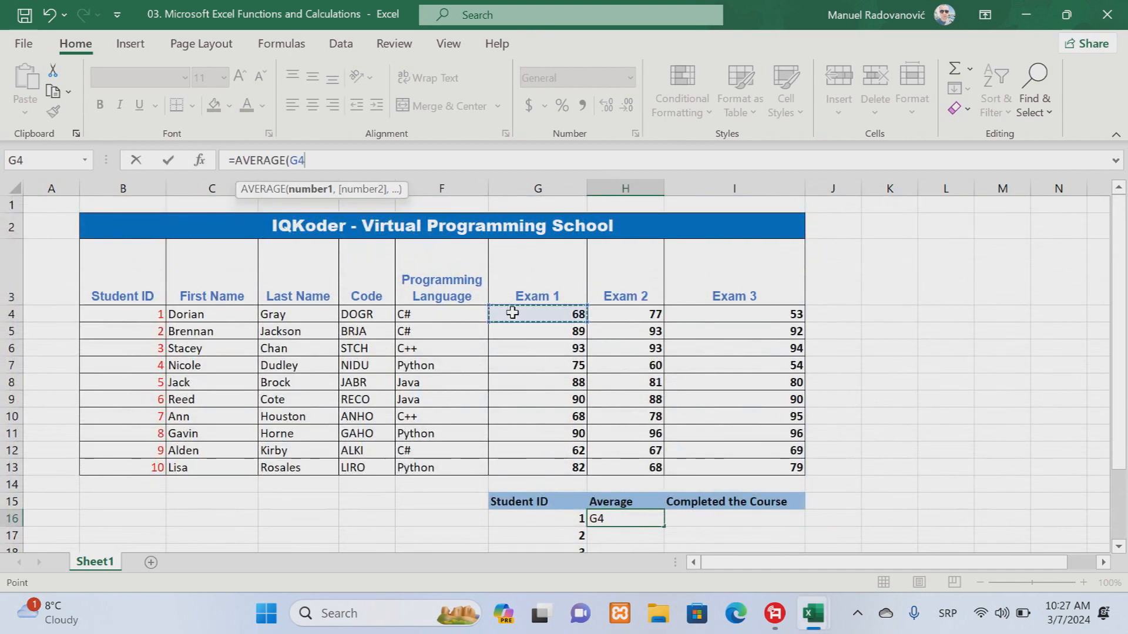
pyautogui.moveTo(777, 314); pyautogui.dragTo(756, 315)
pyautogui.press('Return')
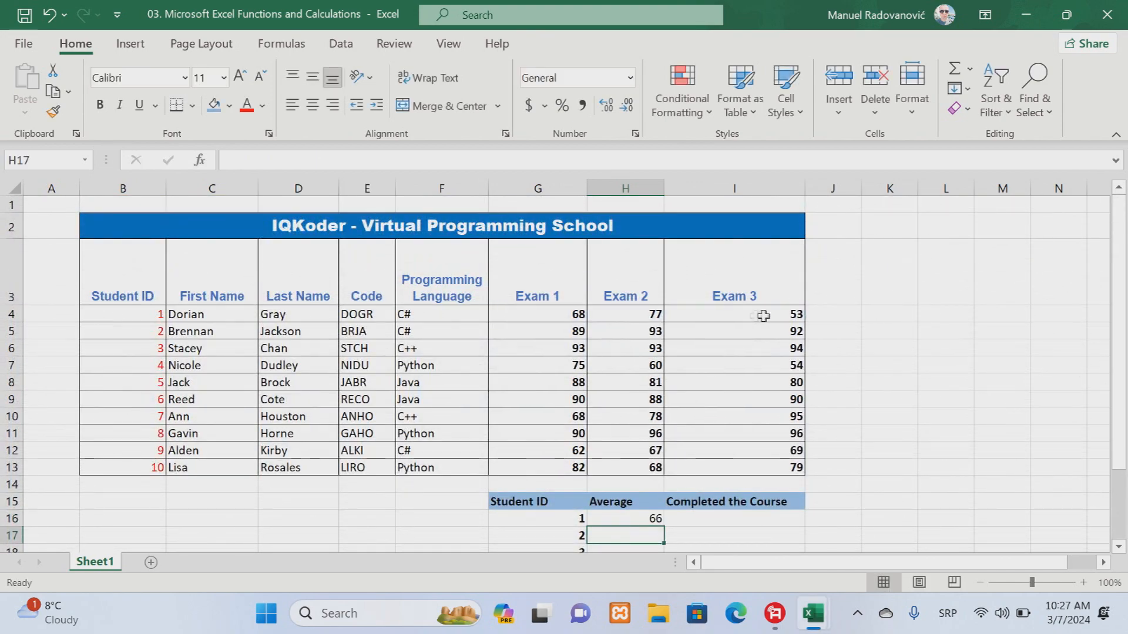
# Calculate the second student's average in H17 with the AVERAGE function over exam scores G5:I5.
pyautogui.scroll(-1, 978, 338)
pyautogui.click(235, 161)
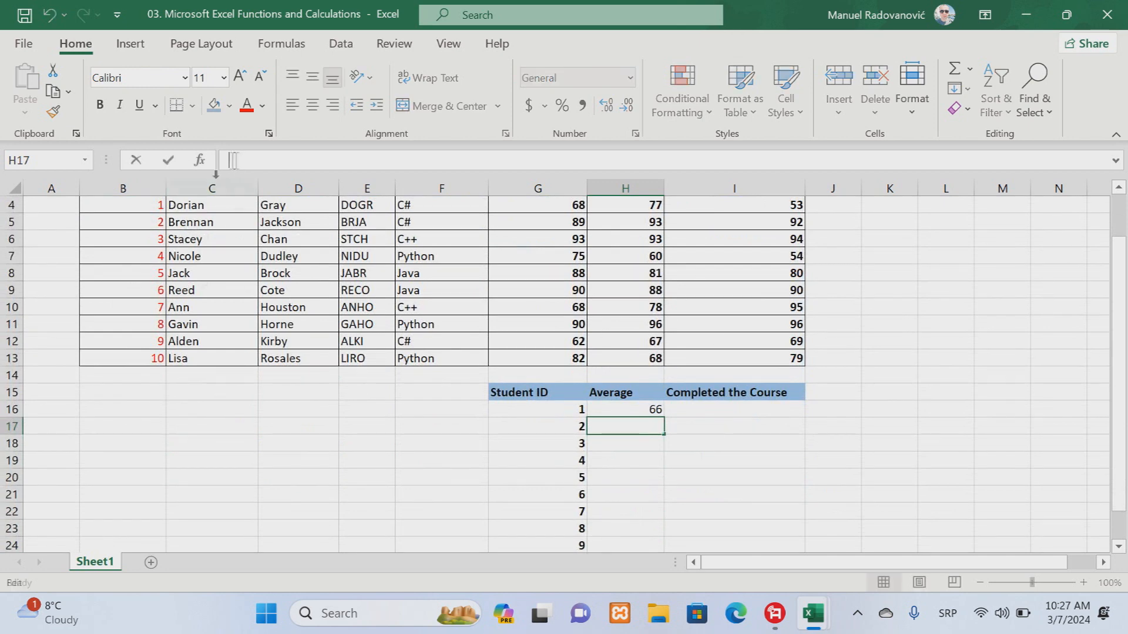
pyautogui.write('=ave')
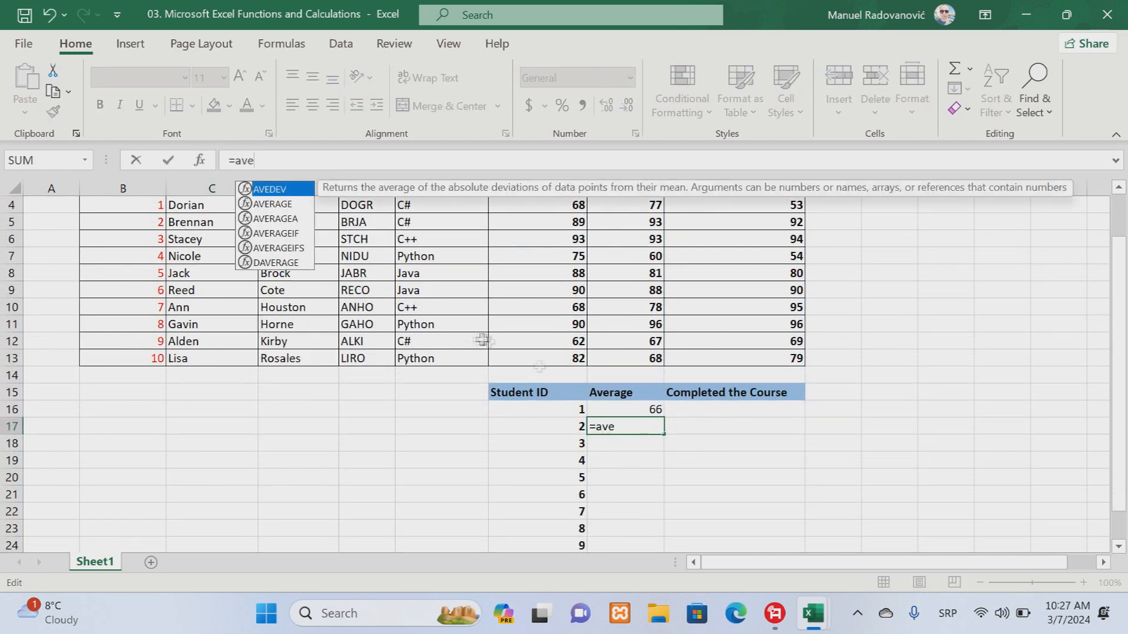
pyautogui.click(291, 204)
pyautogui.doubleClick(285, 204)
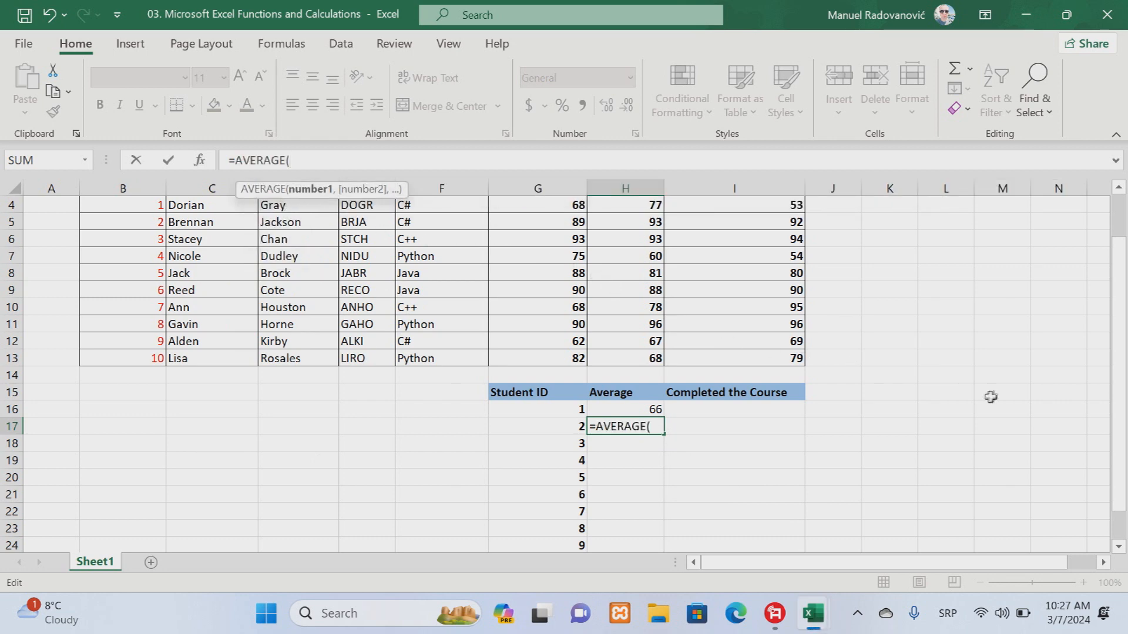
pyautogui.scroll(1, 991, 396)
pyautogui.moveTo(521, 327); pyautogui.dragTo(763, 333)
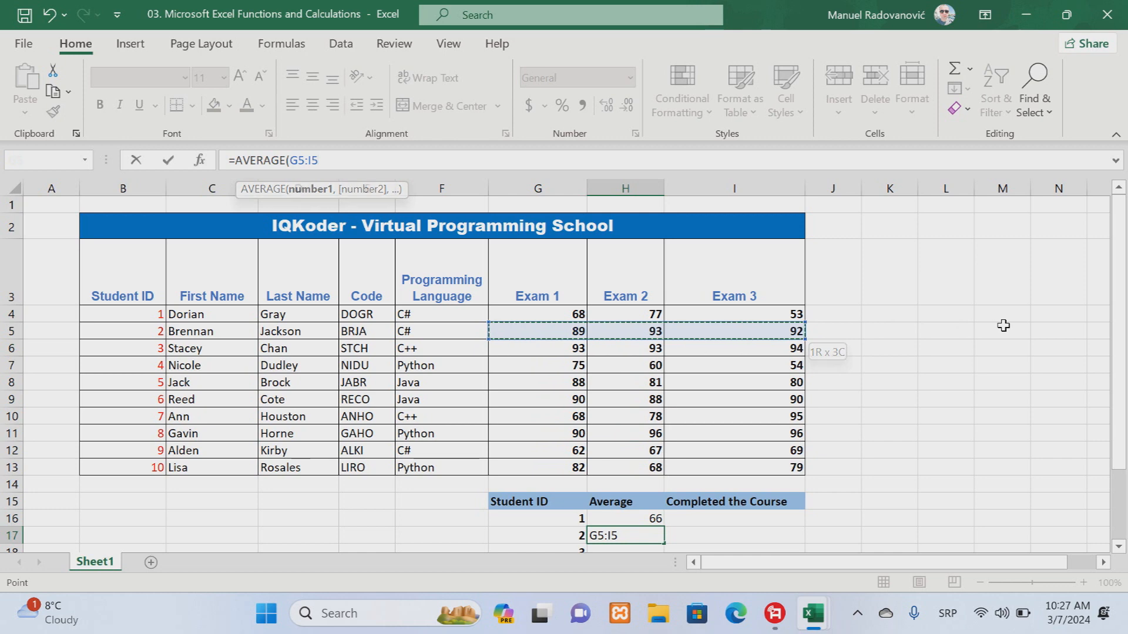
pyautogui.press('Return')
# Extend the average formulas from H16:H17 down to H25 for the remaining students.
pyautogui.scroll(-2, 825, 379)
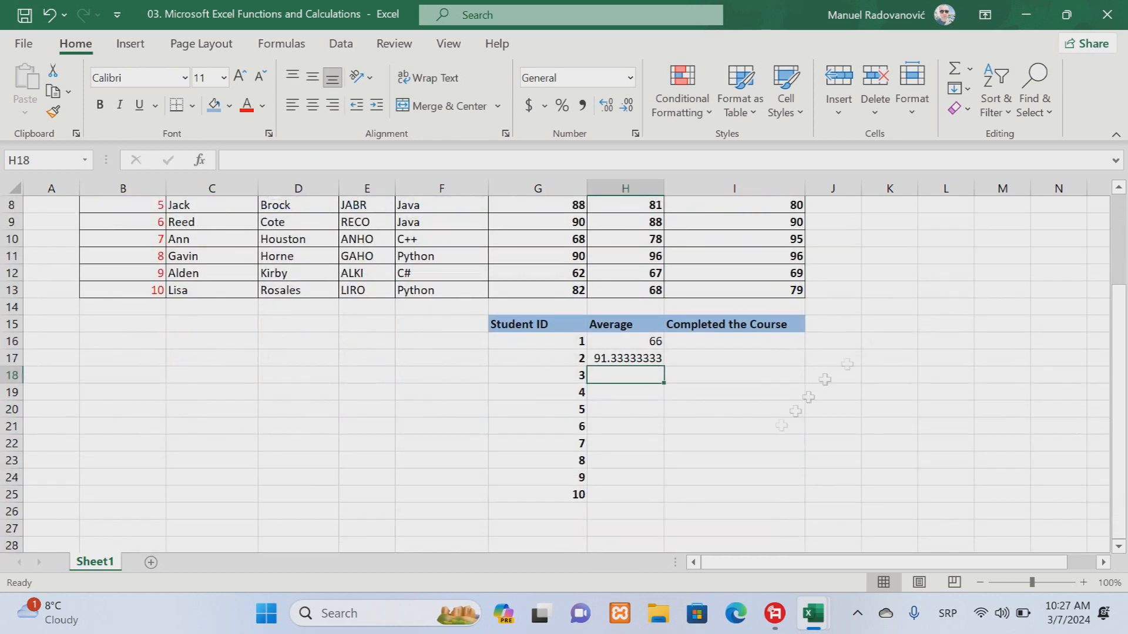
pyautogui.click(608, 343)
pyautogui.moveTo(639, 348); pyautogui.dragTo(668, 501)
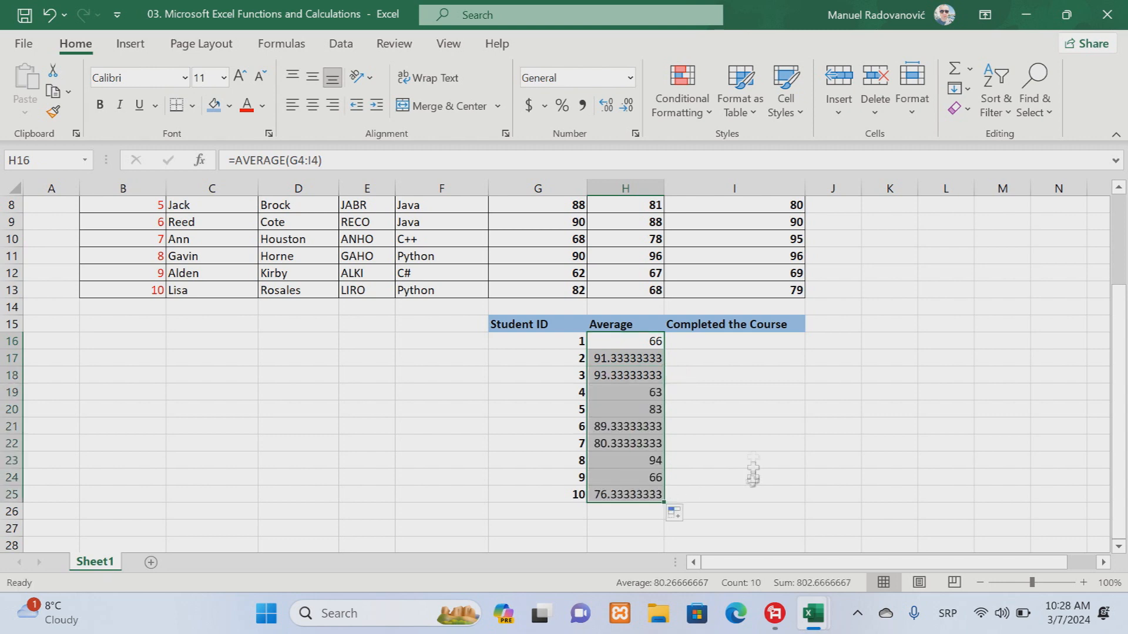
# Format the averages in H16:H25 with the Number category and 0 decimal places.
pyautogui.scroll(2, 975, 420)
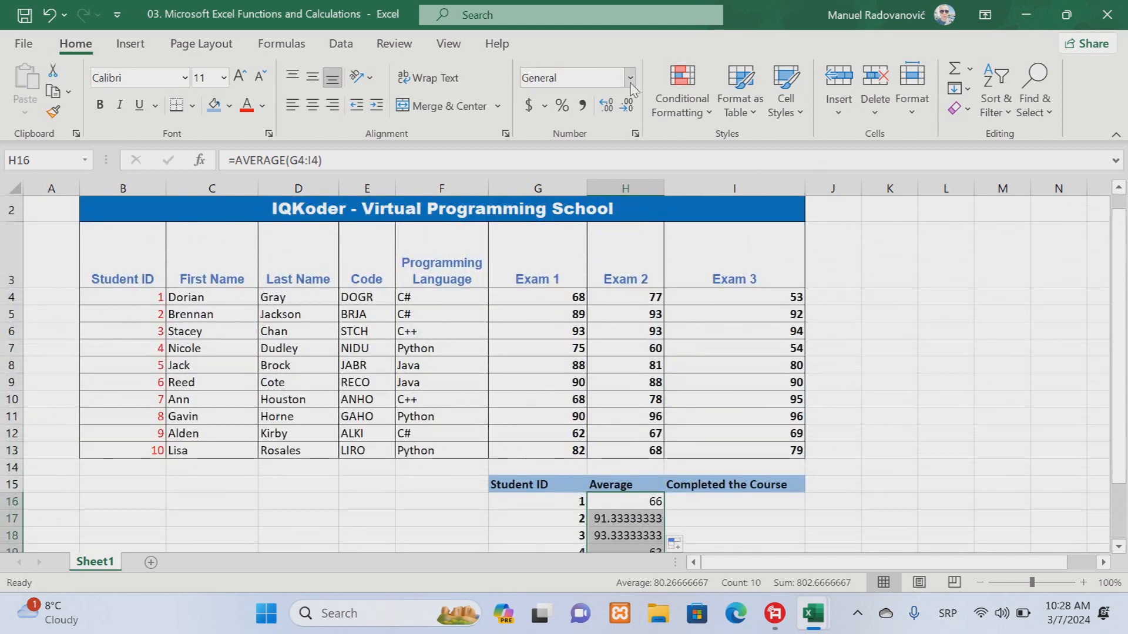
pyautogui.click(630, 78)
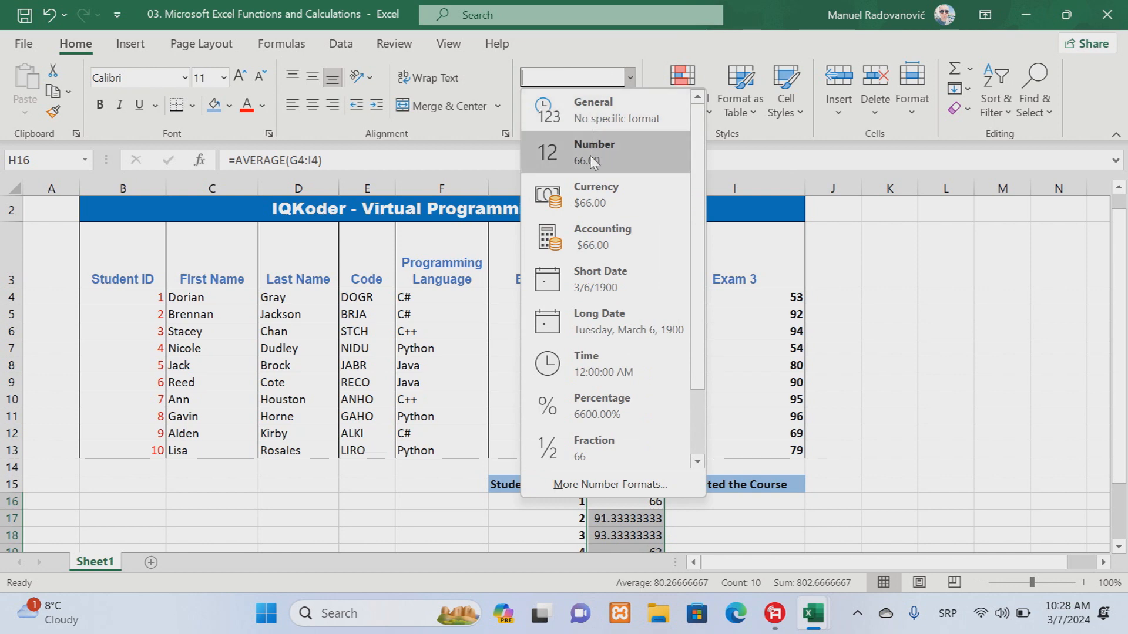
pyautogui.scroll(-3, 593, 211)
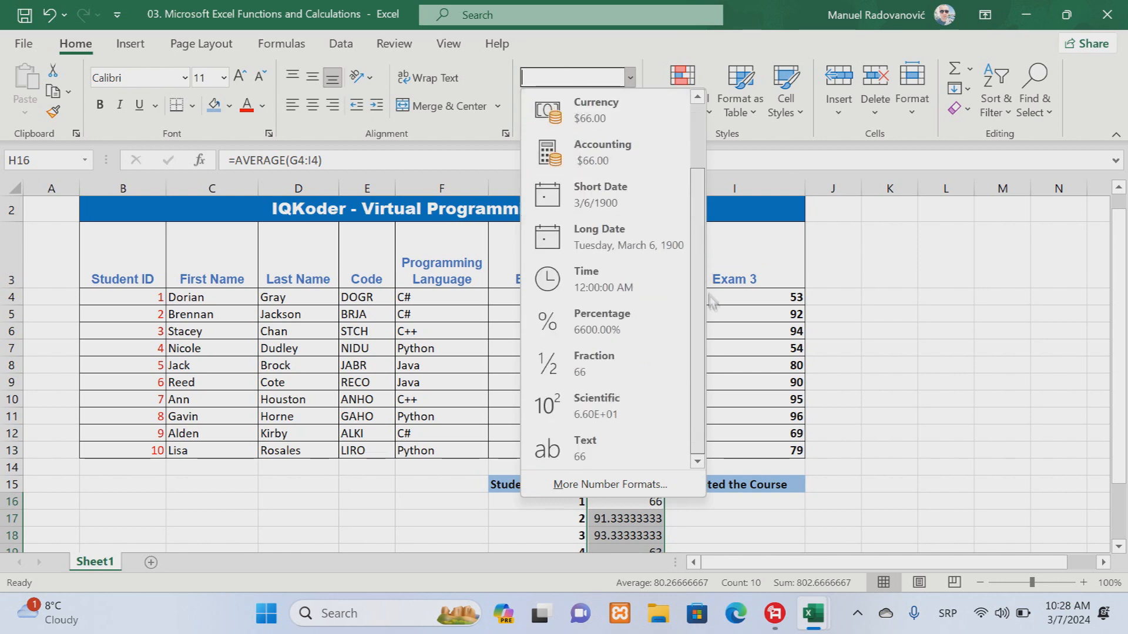
pyautogui.click(610, 485)
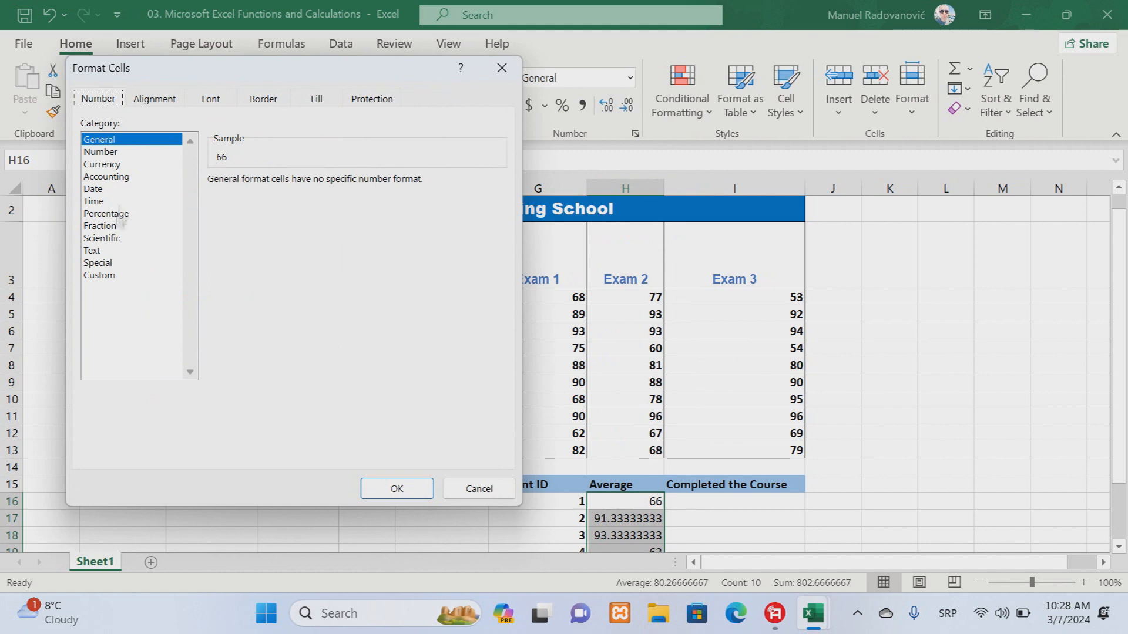
pyautogui.click(107, 153)
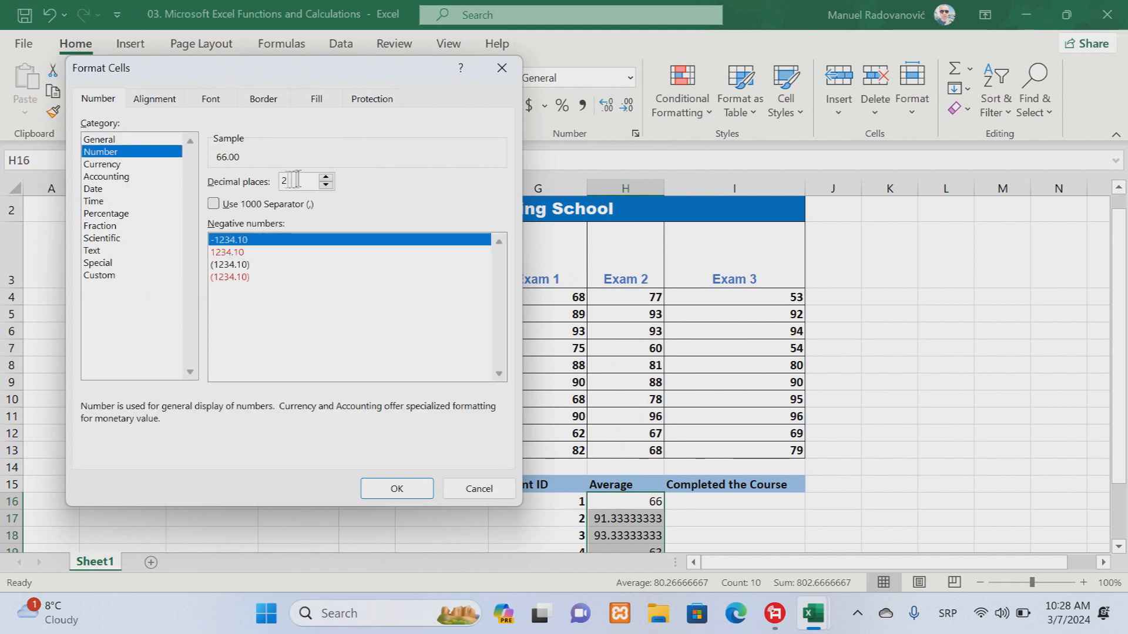
pyautogui.click(324, 178)
pyautogui.click(325, 186)
pyautogui.click(325, 186)
pyautogui.click(324, 185)
pyautogui.click(429, 495)
# Enter =IF(H16>=80, "TRUE") in I16 to test whether the first student completed the course.
pyautogui.scroll(-2, 793, 496)
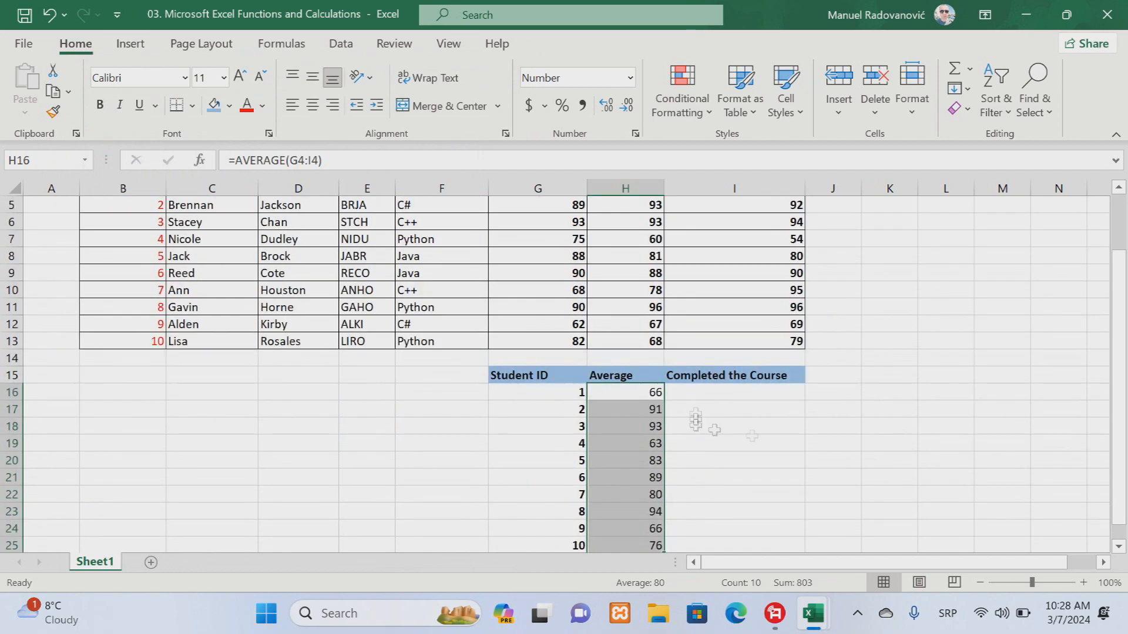
pyautogui.click(727, 340)
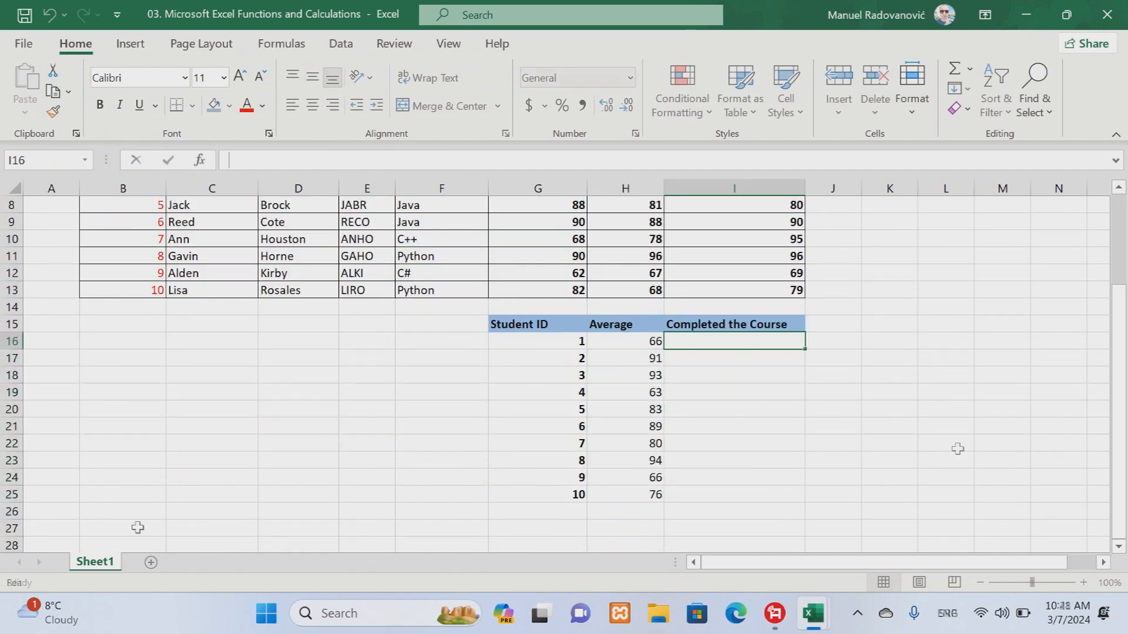
pyautogui.write('=')
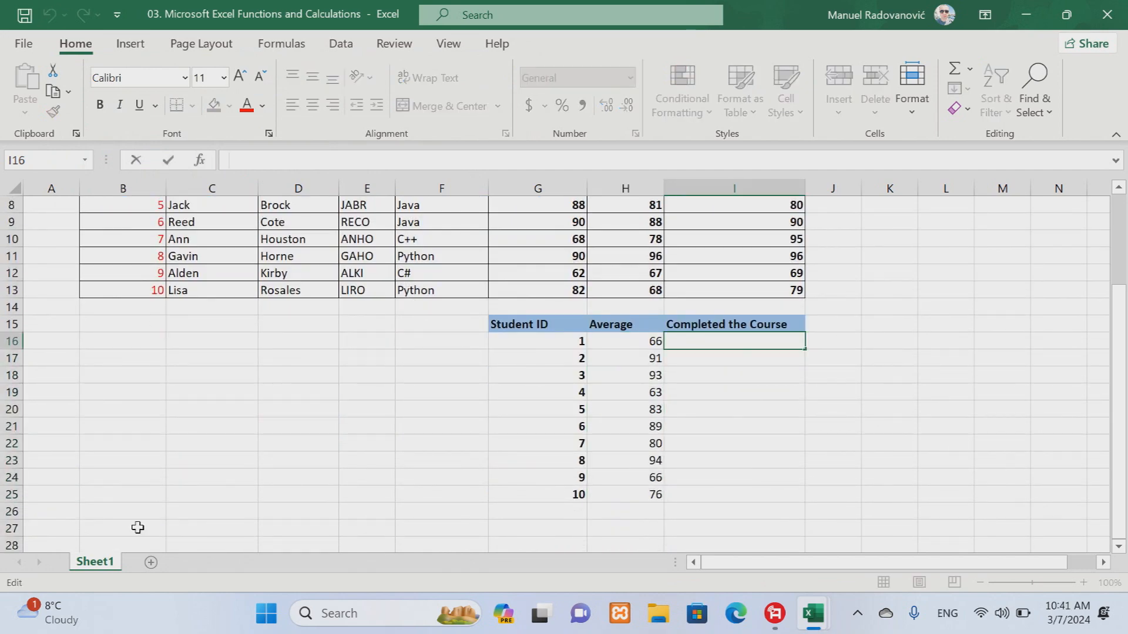
pyautogui.write('if')
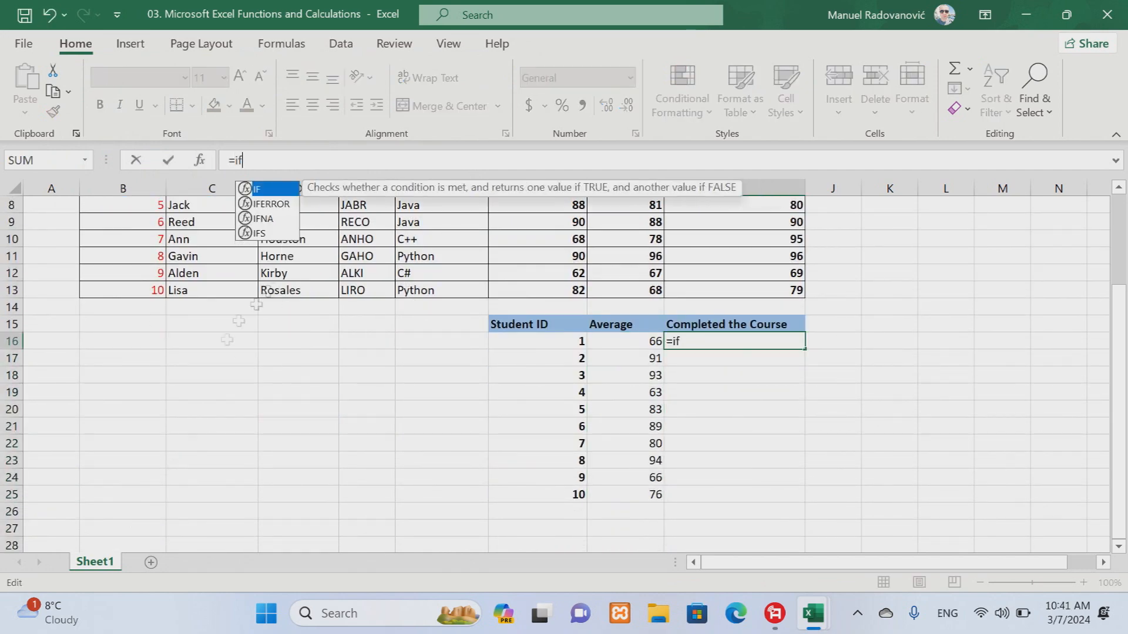
pyautogui.doubleClick(261, 191)
pyautogui.click(646, 343)
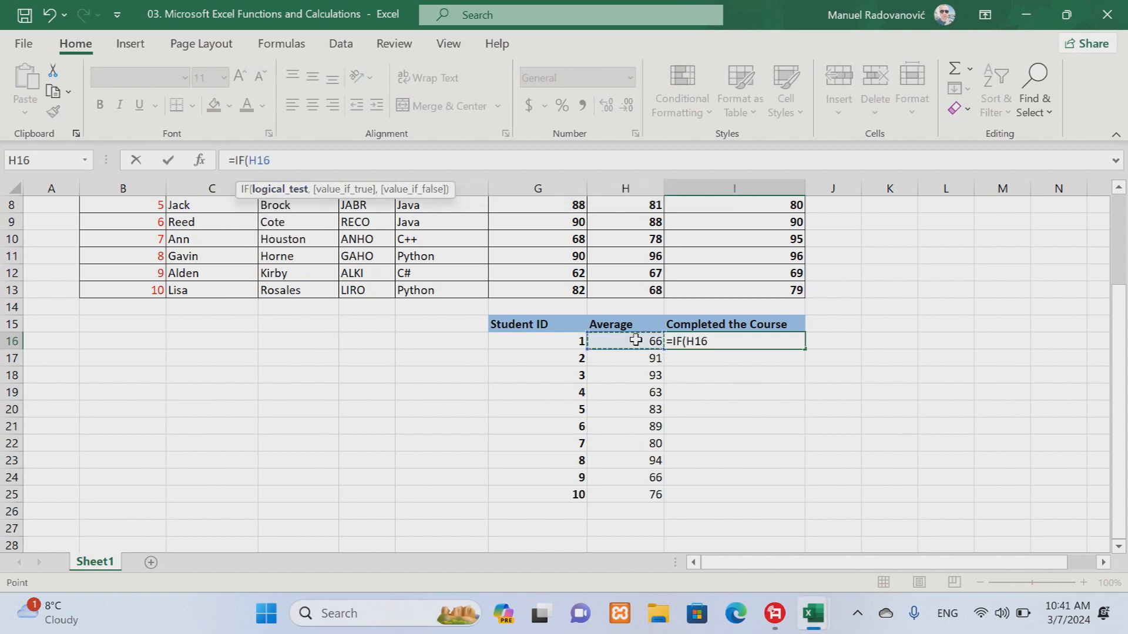
pyautogui.write('>=80, "TRUE')
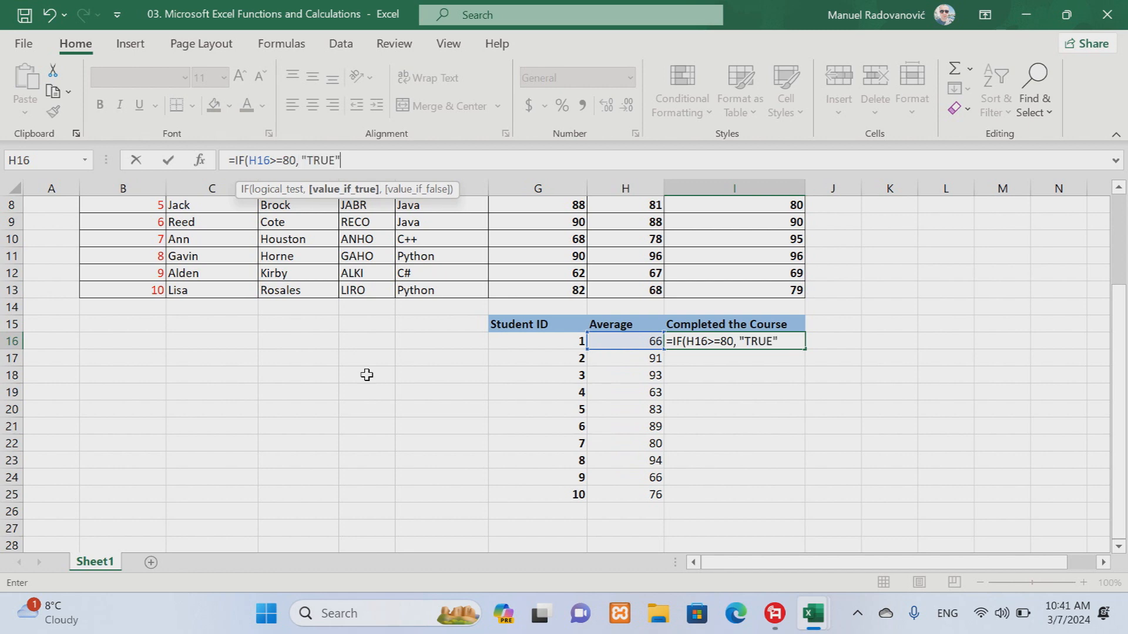
pyautogui.press('Return')
# Enter =IF(H17>=80, "TRUE") in I17 to test the second student's course completion.
pyautogui.press('F2')
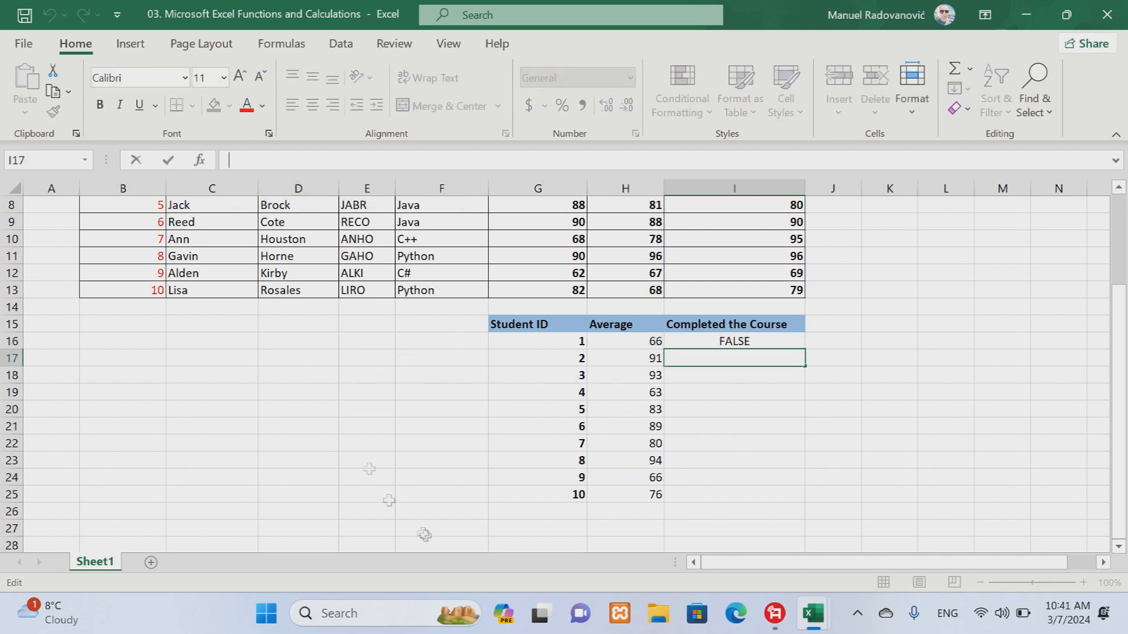
pyautogui.write('=')
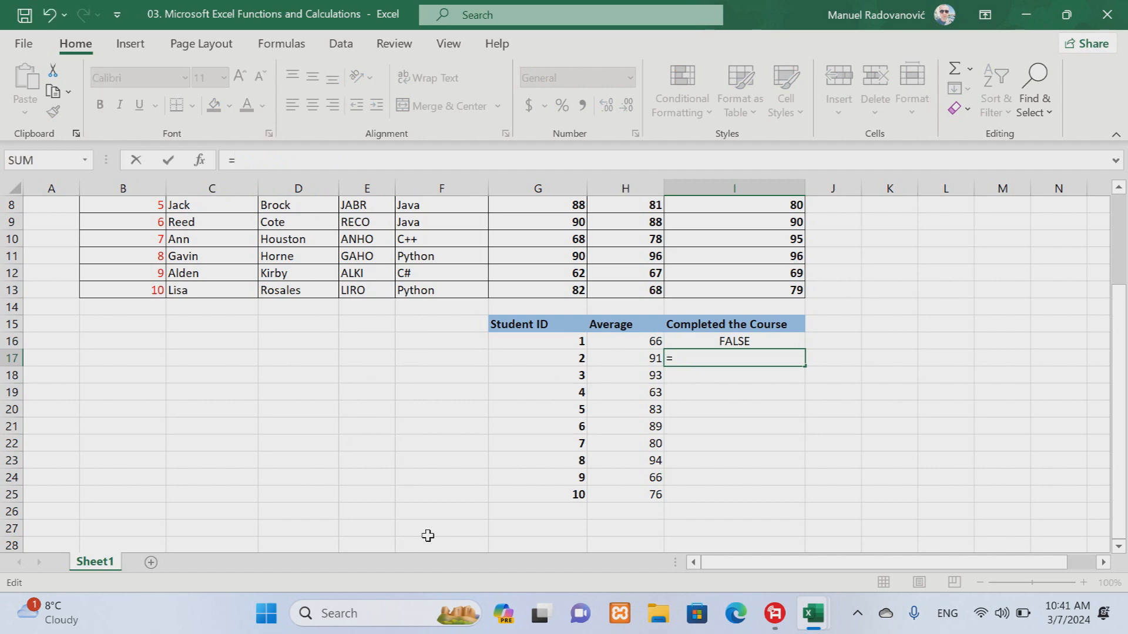
pyautogui.write('if')
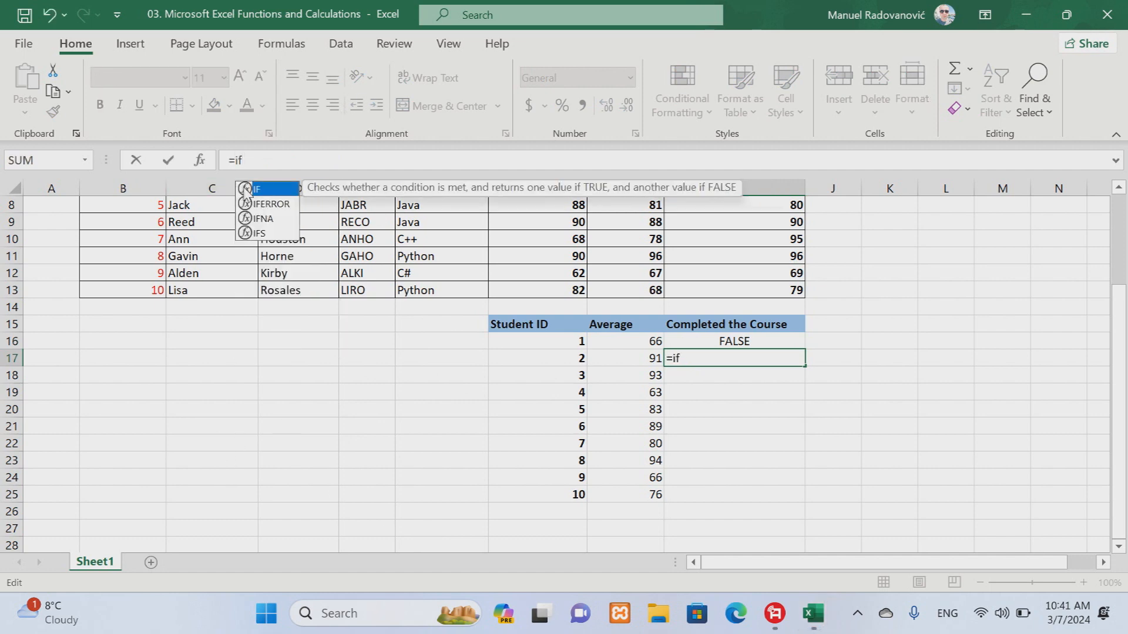
pyautogui.doubleClick(258, 189)
pyautogui.click(653, 360)
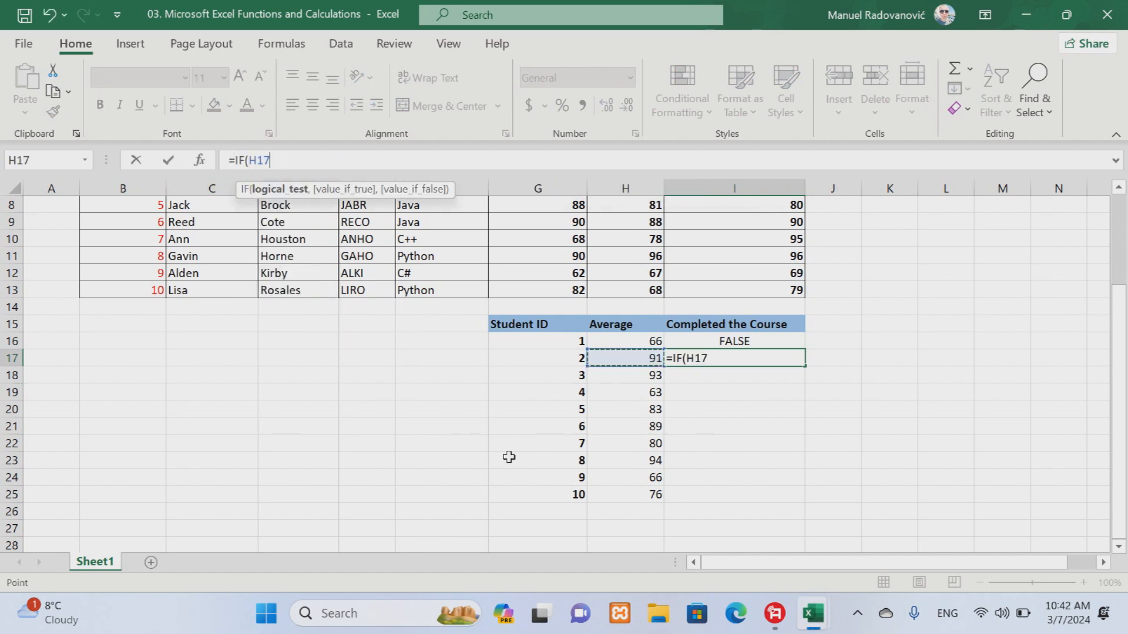
pyautogui.write('>=80, "TRUE')
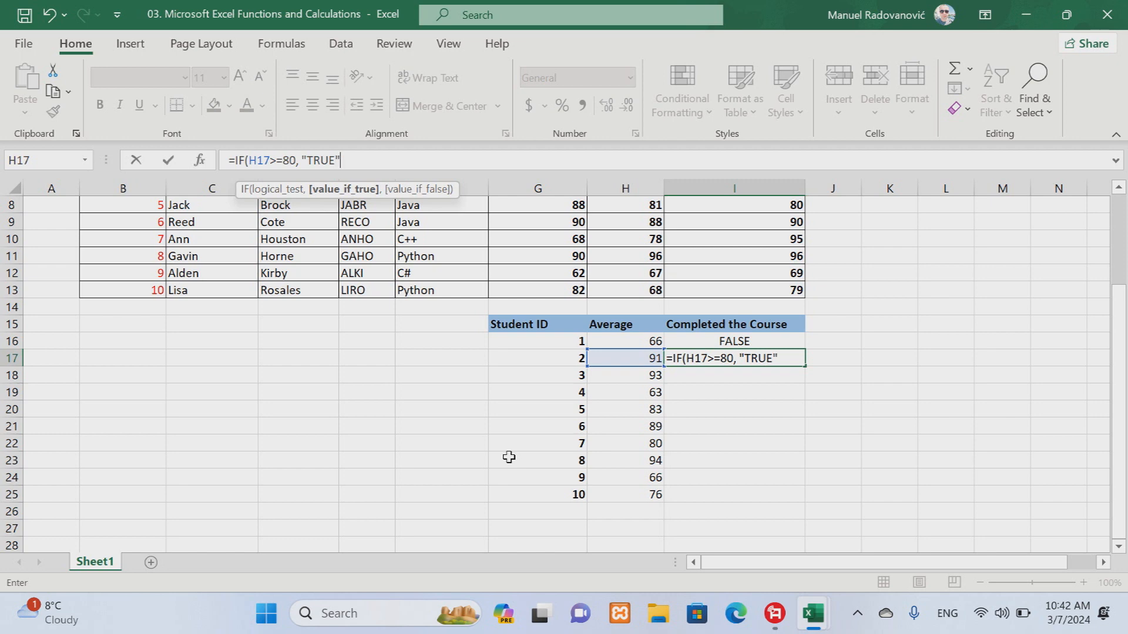
pyautogui.write('"')
pyautogui.press('Return')
# Centre the contents of the Completed the Course cells I16:I25 horizontally.
pyautogui.click(709, 343)
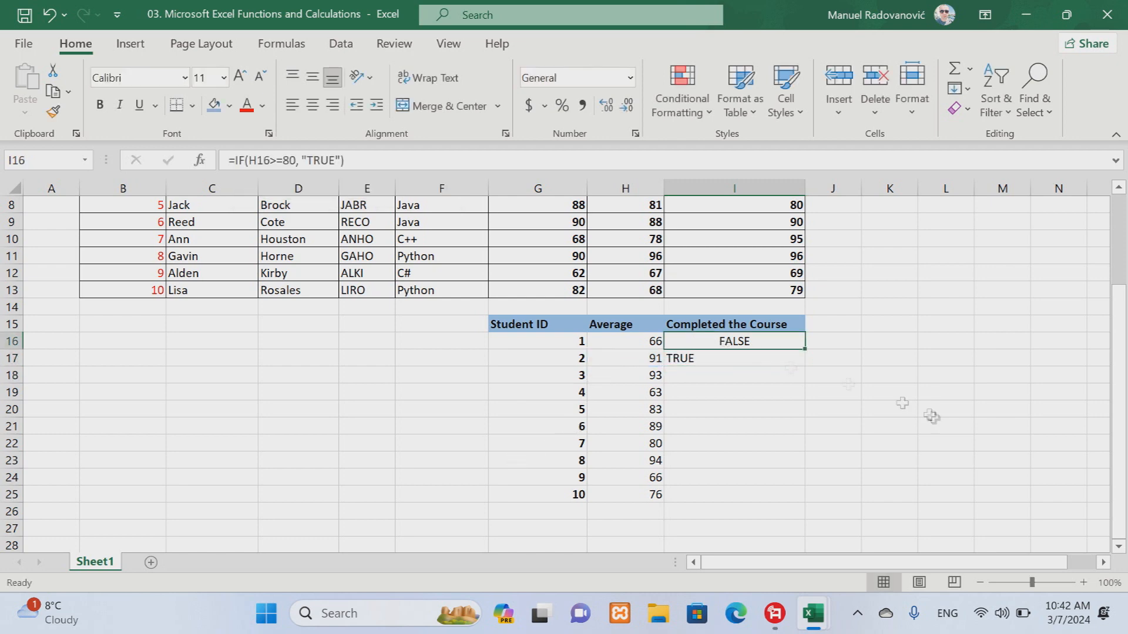
pyautogui.keyDown('shift'); pyautogui.click(782, 494); pyautogui.keyUp('shift')
pyautogui.click(311, 107)
pyautogui.click(946, 376)
# Extend the IF formulas from I16:I17 down to I25 for the remaining students.
pyautogui.click(745, 342)
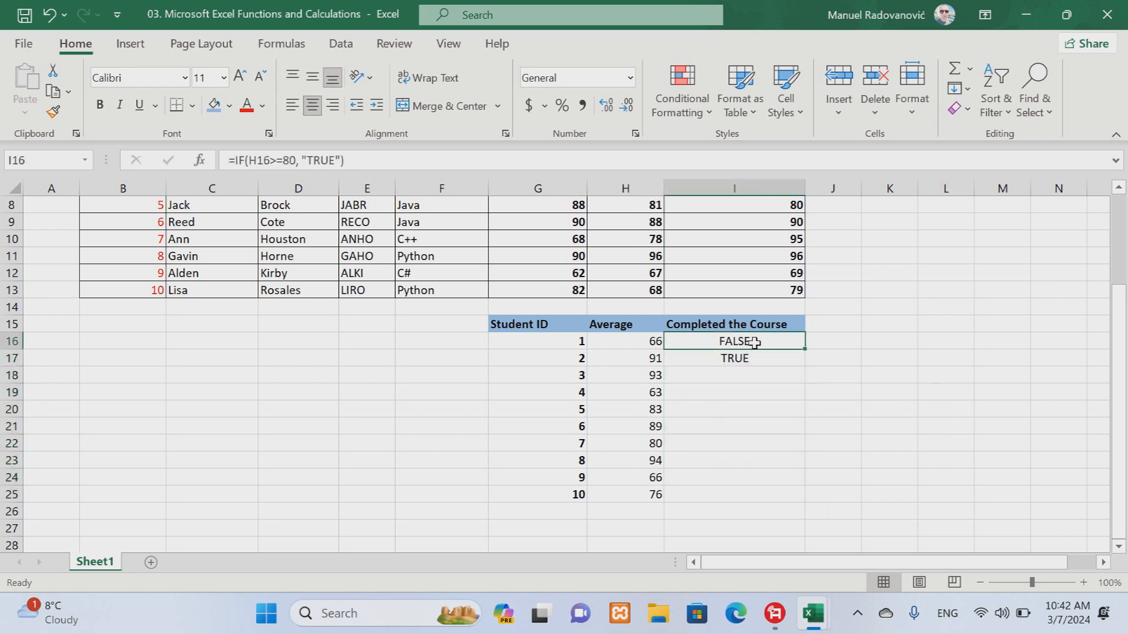
pyautogui.hotkey('shift', 'Down')
pyautogui.moveTo(805, 366); pyautogui.dragTo(808, 501)
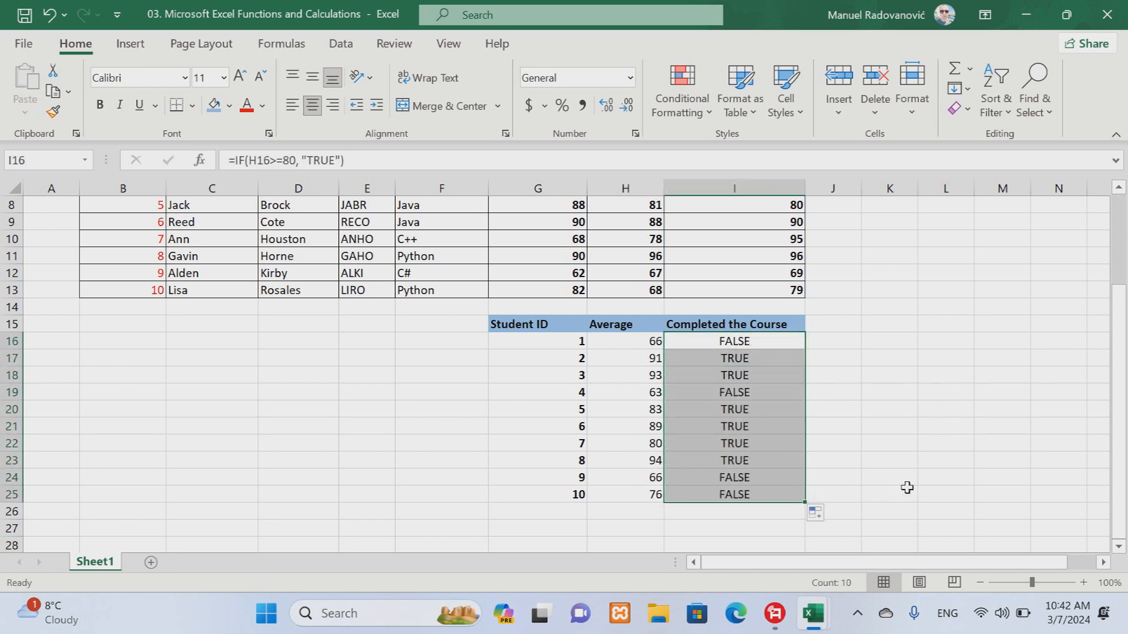
pyautogui.click(871, 511)
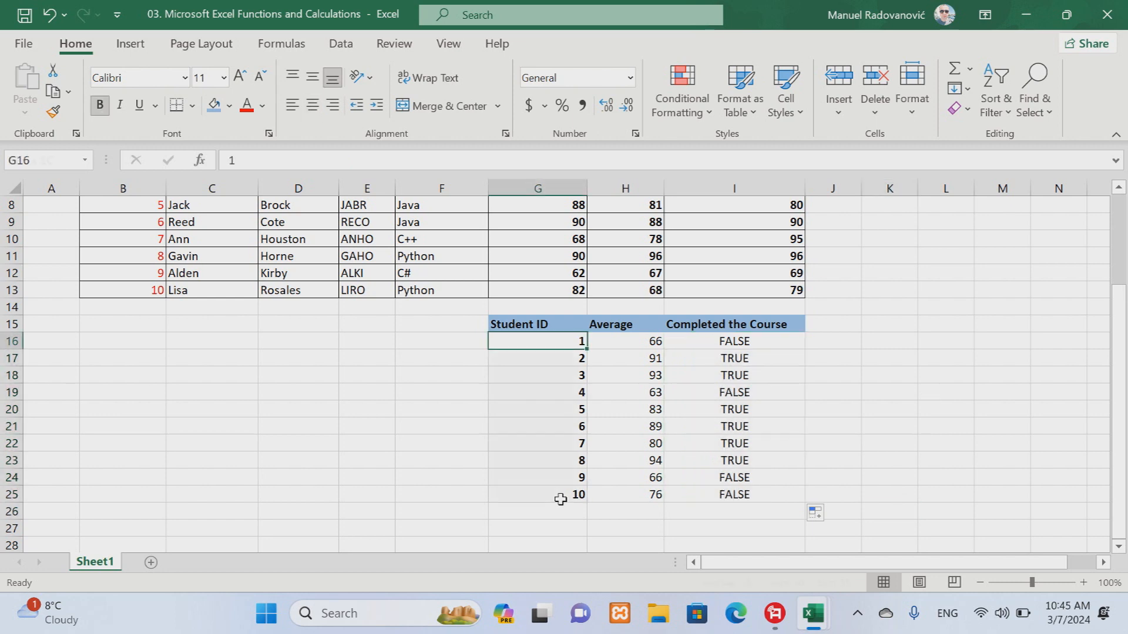
# Remove bold from the student IDs in G16:G25 and colour their text red.
pyautogui.keyDown('shift'); pyautogui.click(562, 499); pyautogui.keyUp('shift')
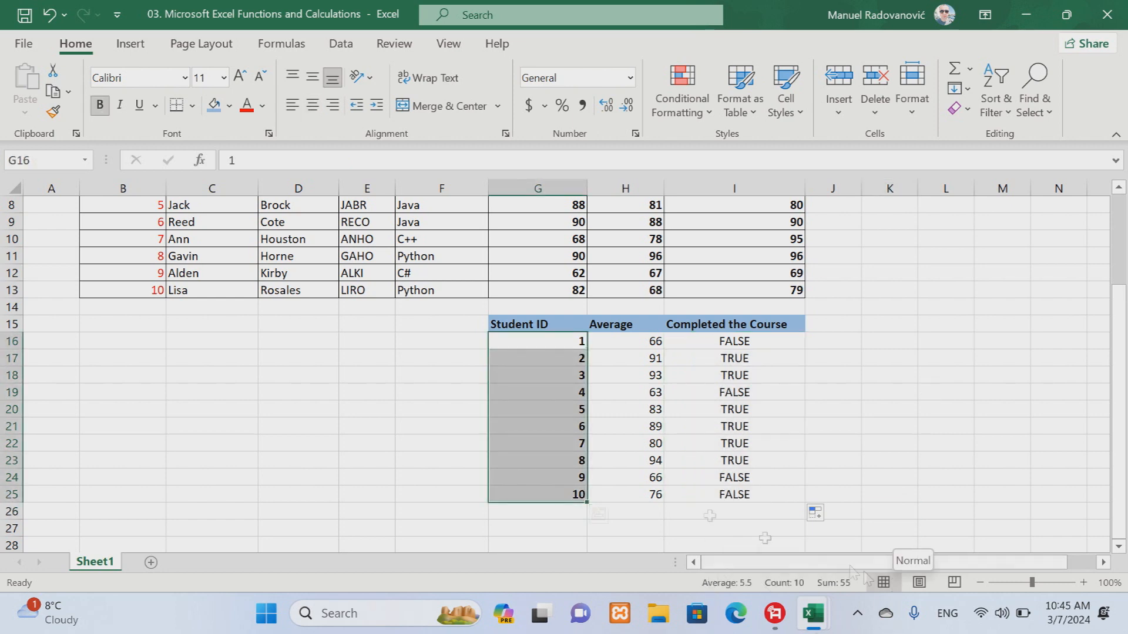
pyautogui.click(100, 105)
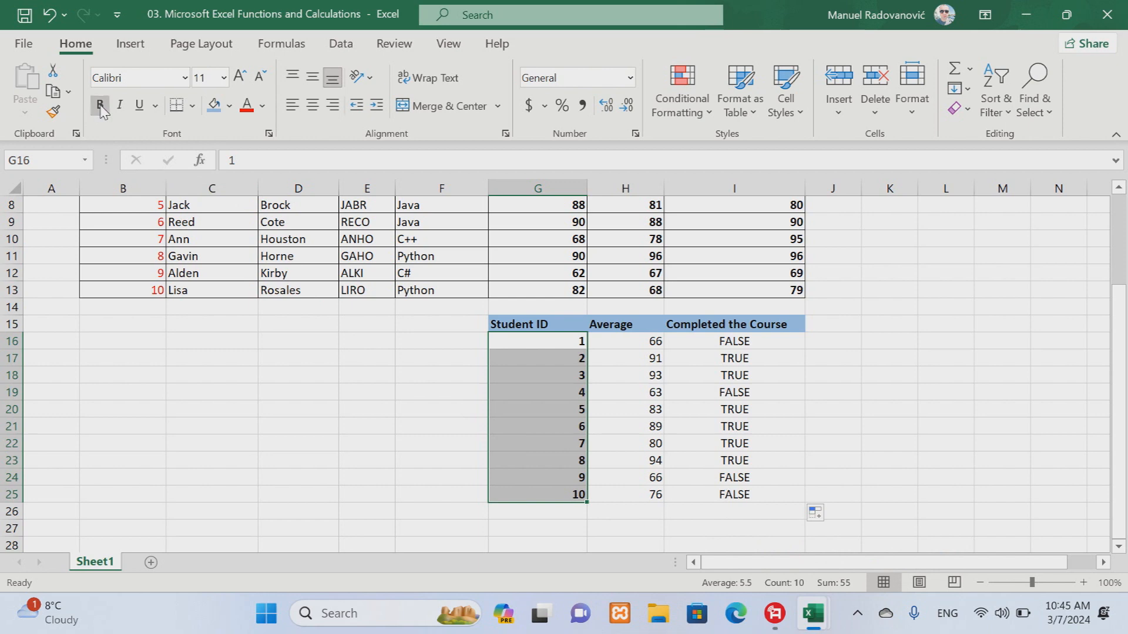
pyautogui.click(247, 105)
pyautogui.click(622, 341)
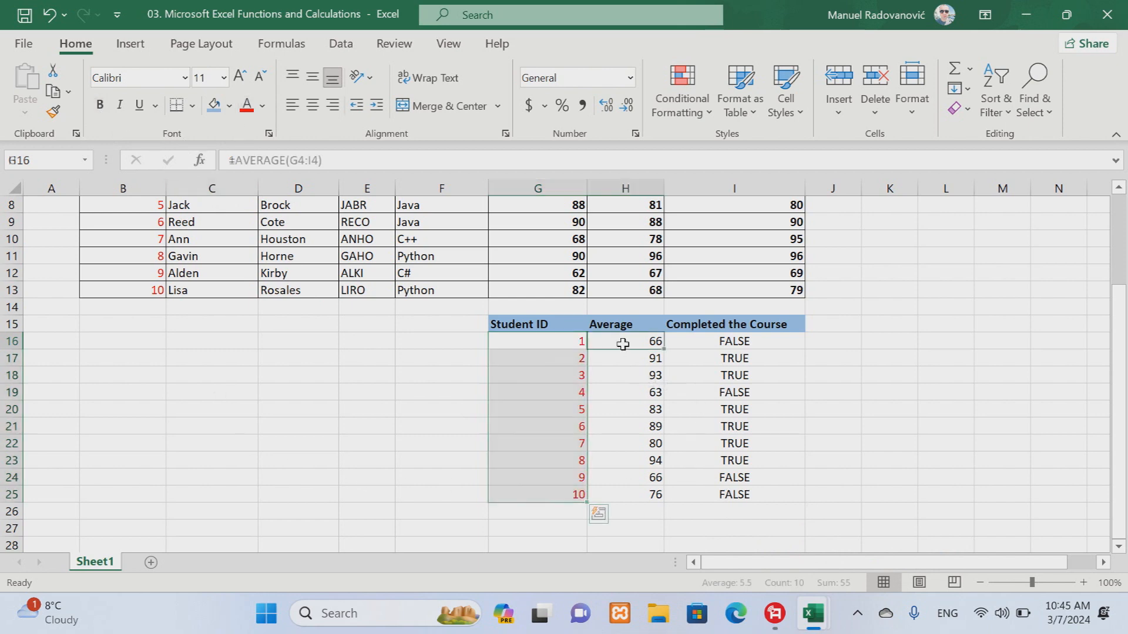
# Make the averages and completion results in H16:I25 bold, and enter a bold Count label in I26.
pyautogui.keyDown('shift'); pyautogui.click(771, 504); pyautogui.keyUp('shift')
pyautogui.click(100, 105)
pyautogui.click(751, 514)
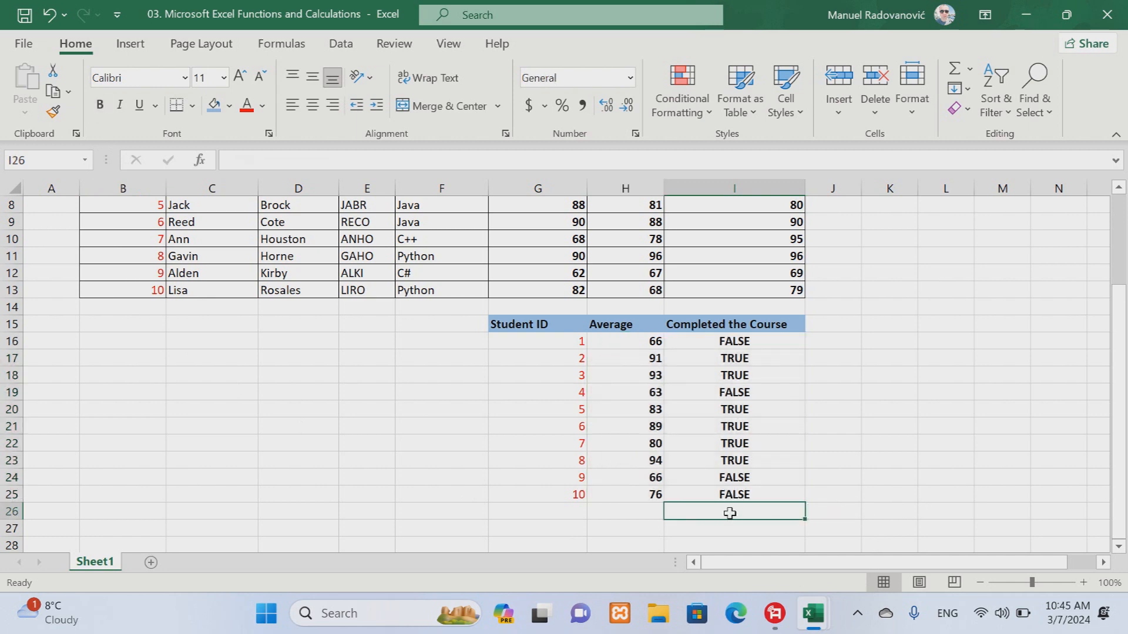
pyautogui.write('Count')
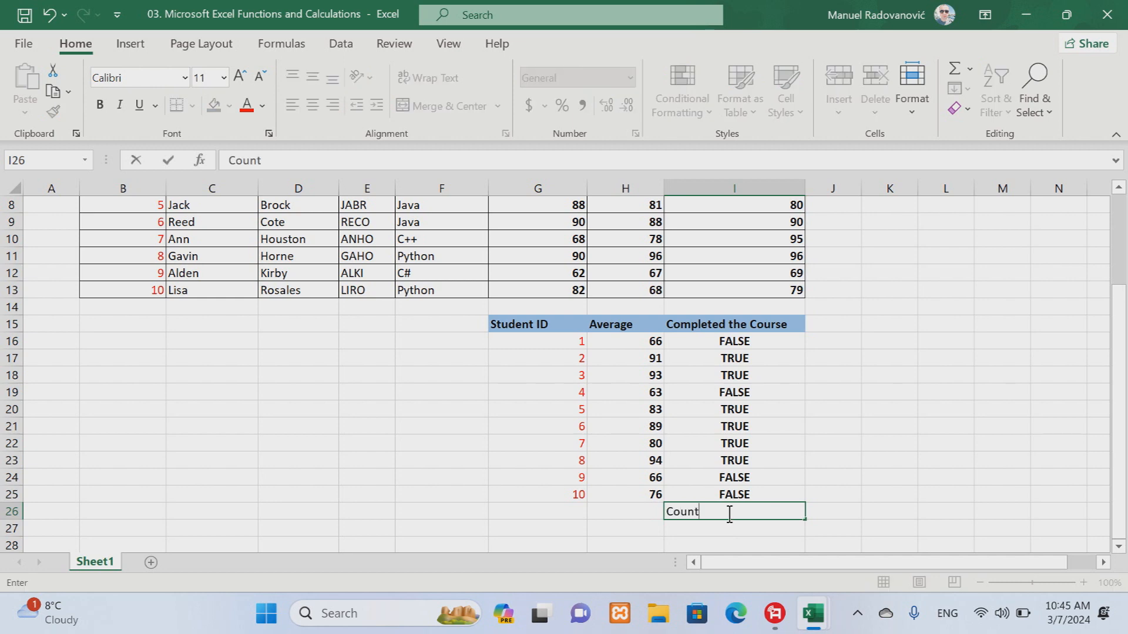
pyautogui.moveTo(716, 512); pyautogui.dragTo(665, 512)
pyautogui.click(101, 108)
# Try green as the Count label's text colour and return it to automatic black.
pyautogui.click(263, 106)
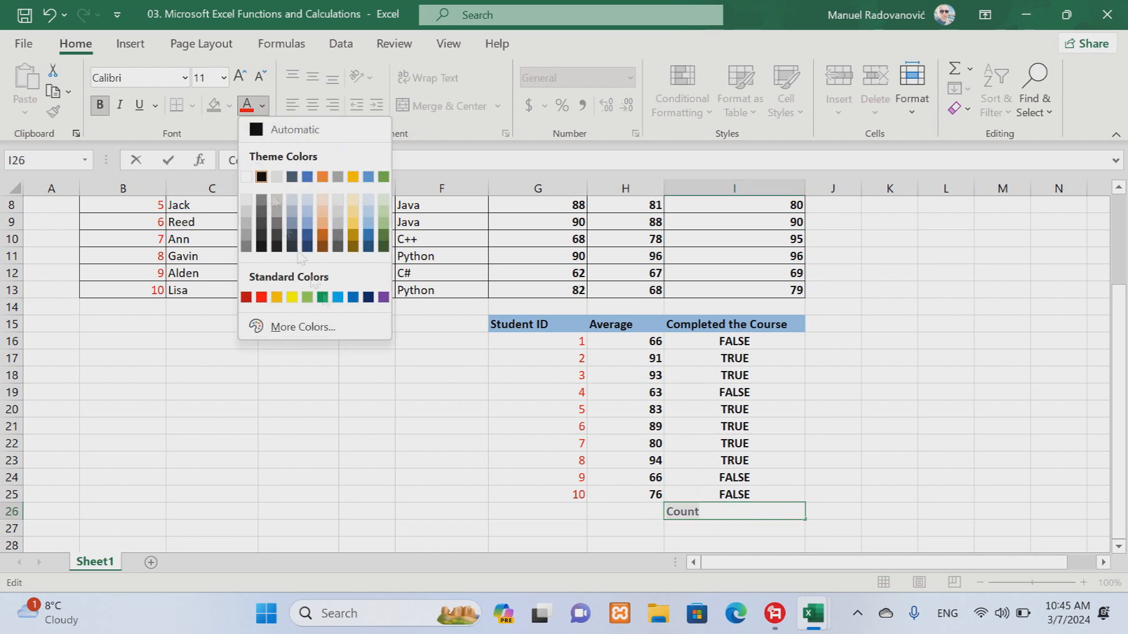
pyautogui.click(322, 298)
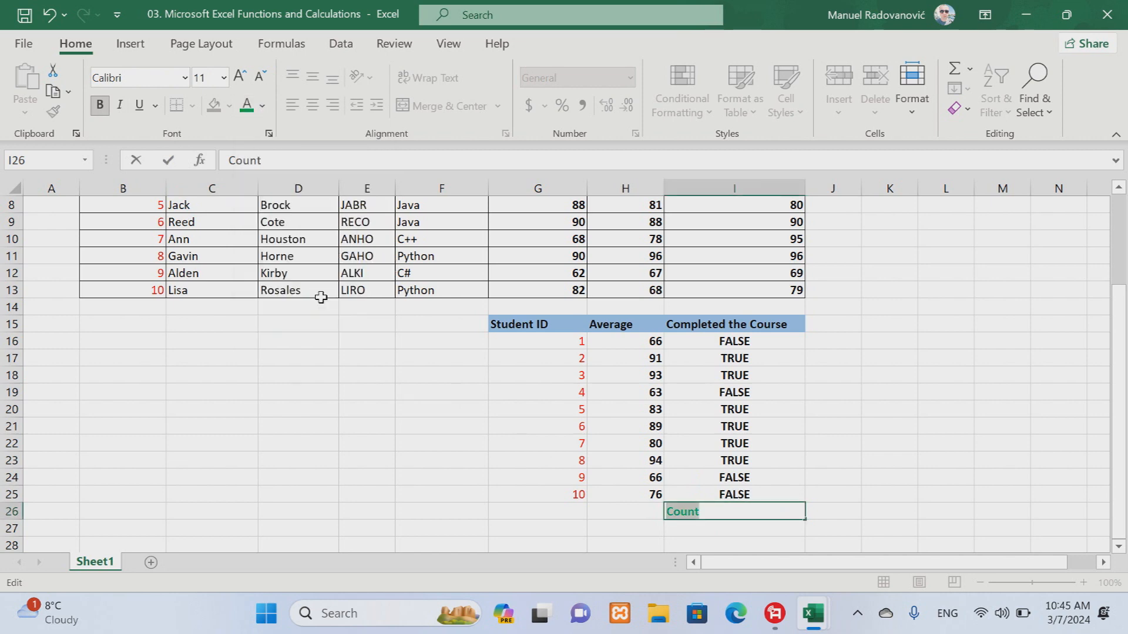
pyautogui.click(262, 106)
pyautogui.click(265, 120)
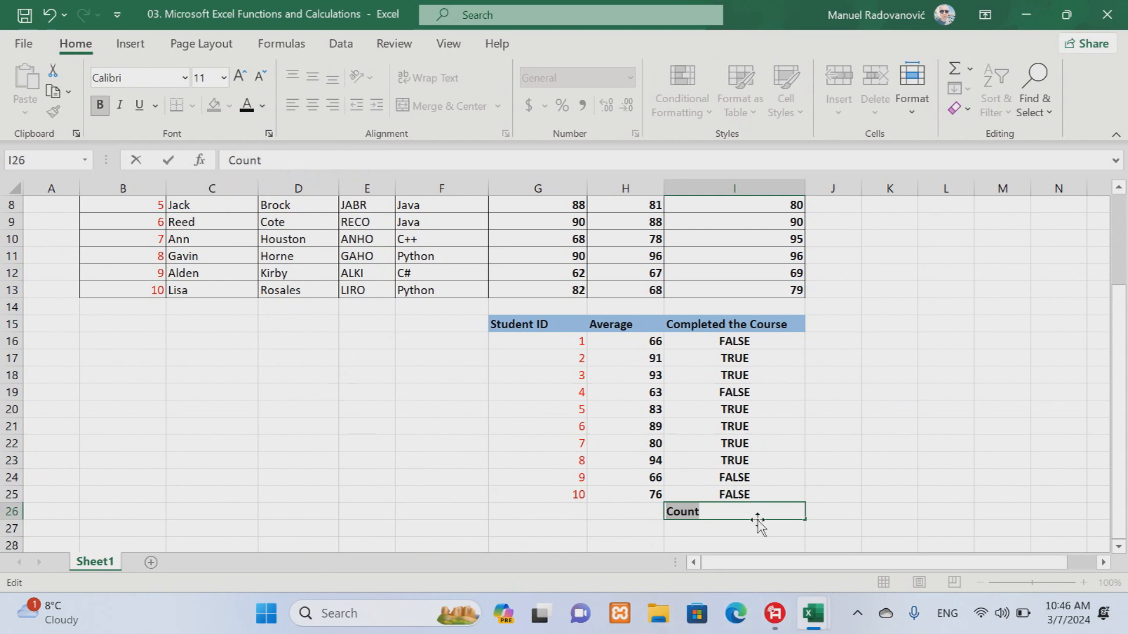
# Confirm the Count label and fill its cell I26 with standard green.
pyautogui.click(864, 508)
pyautogui.click(732, 512)
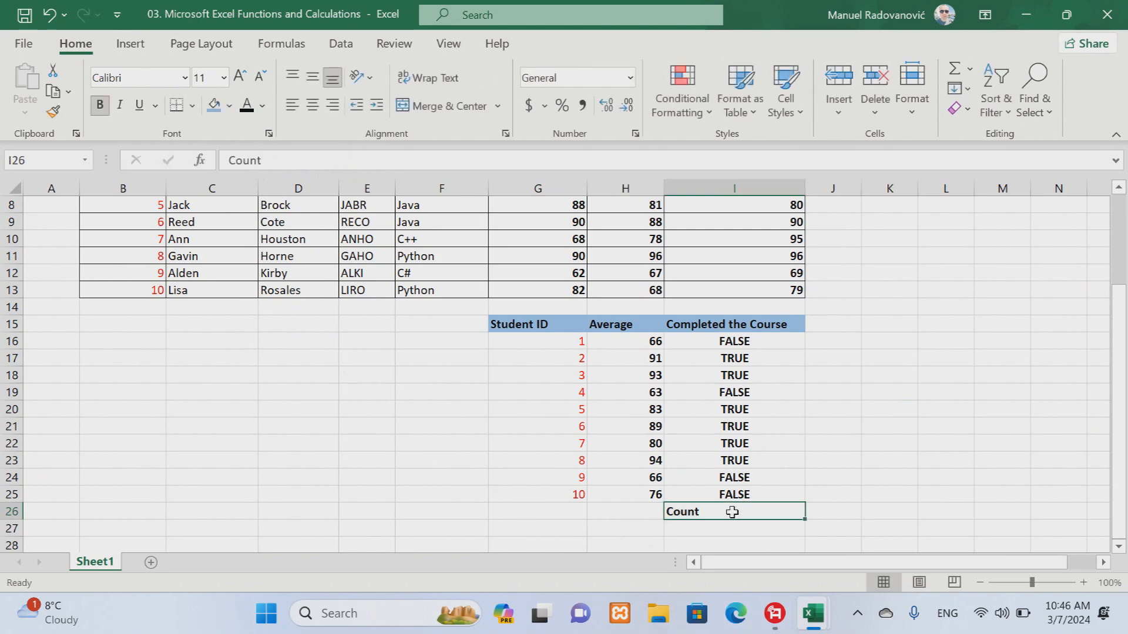
pyautogui.click(229, 106)
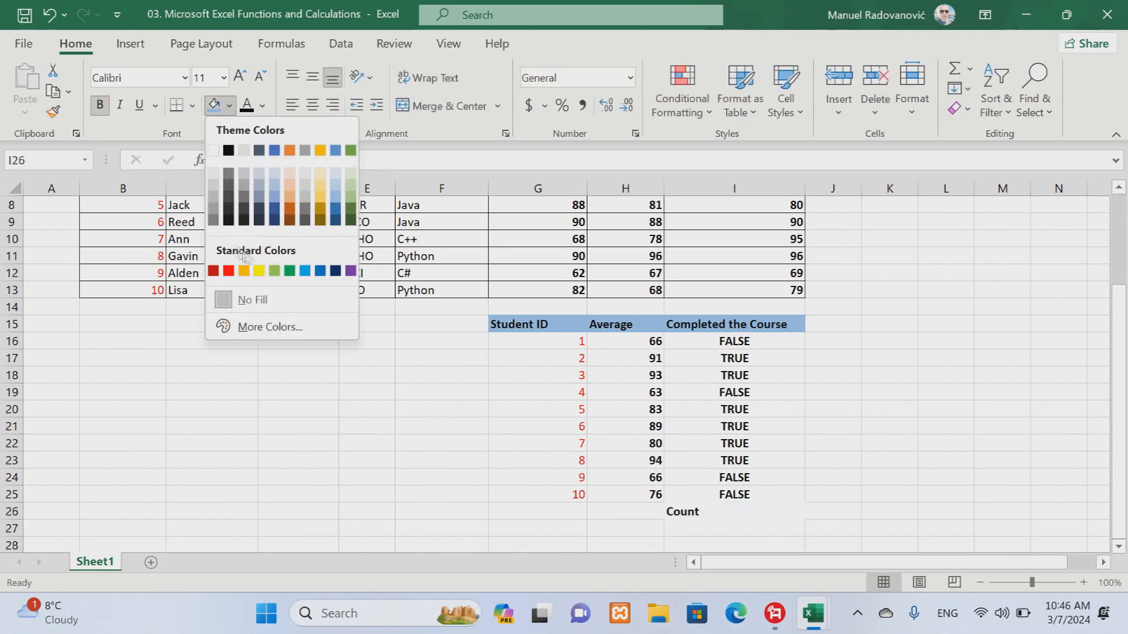
pyautogui.click(290, 270)
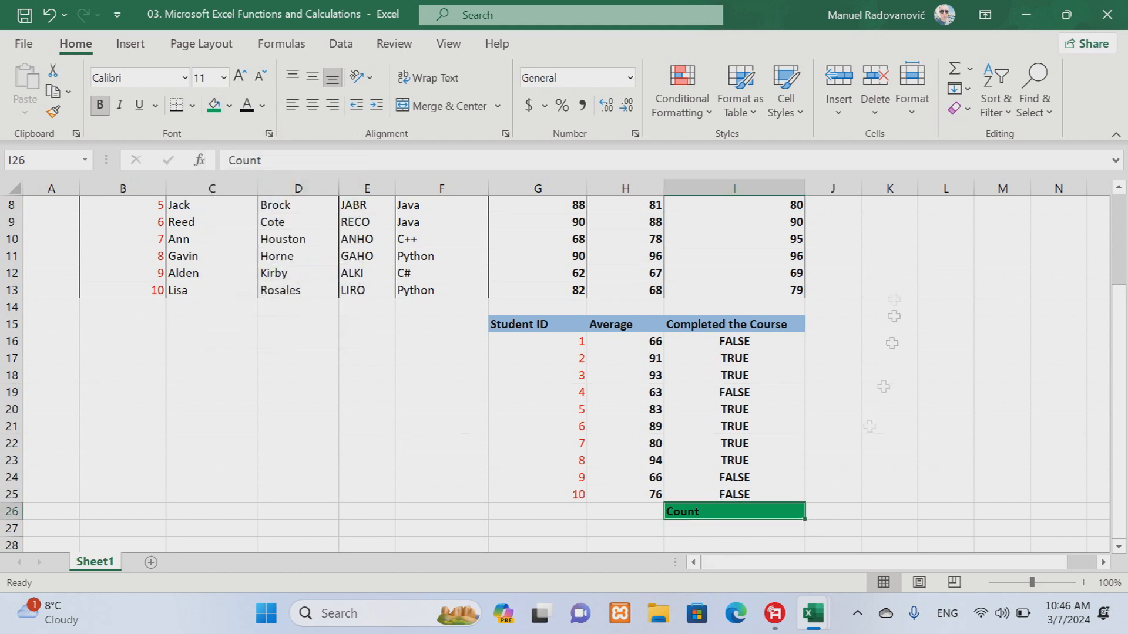
# Widen column J and fill cell J26 beside the Count label with standard light green.
pyautogui.moveTo(863, 188); pyautogui.dragTo(897, 188)
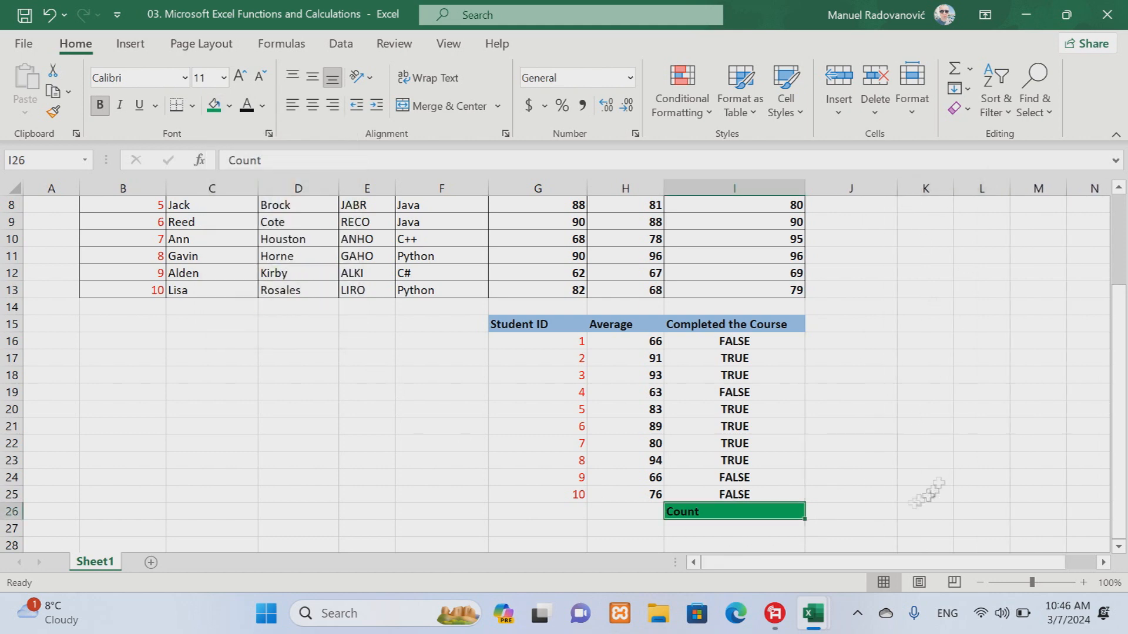
pyautogui.click(858, 512)
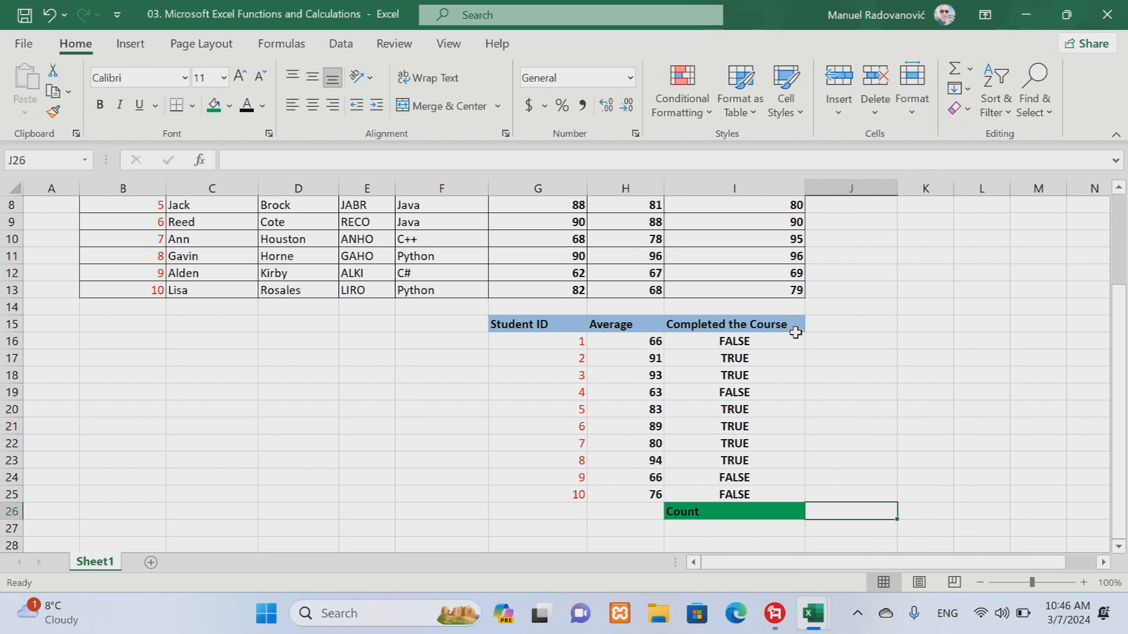
pyautogui.click(229, 105)
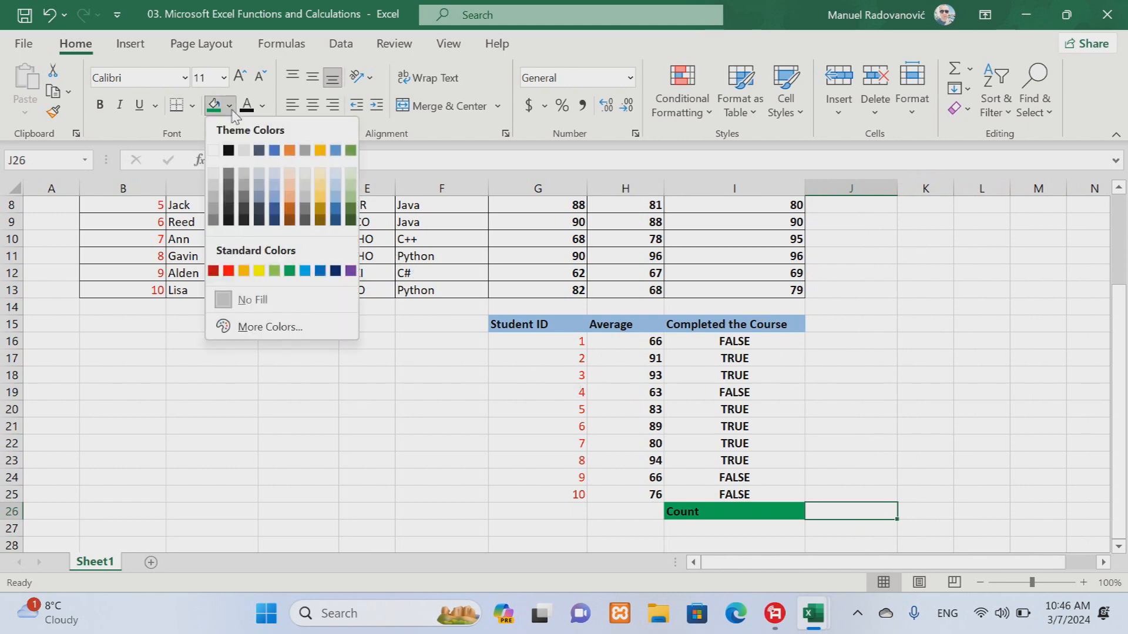
pyautogui.click(274, 271)
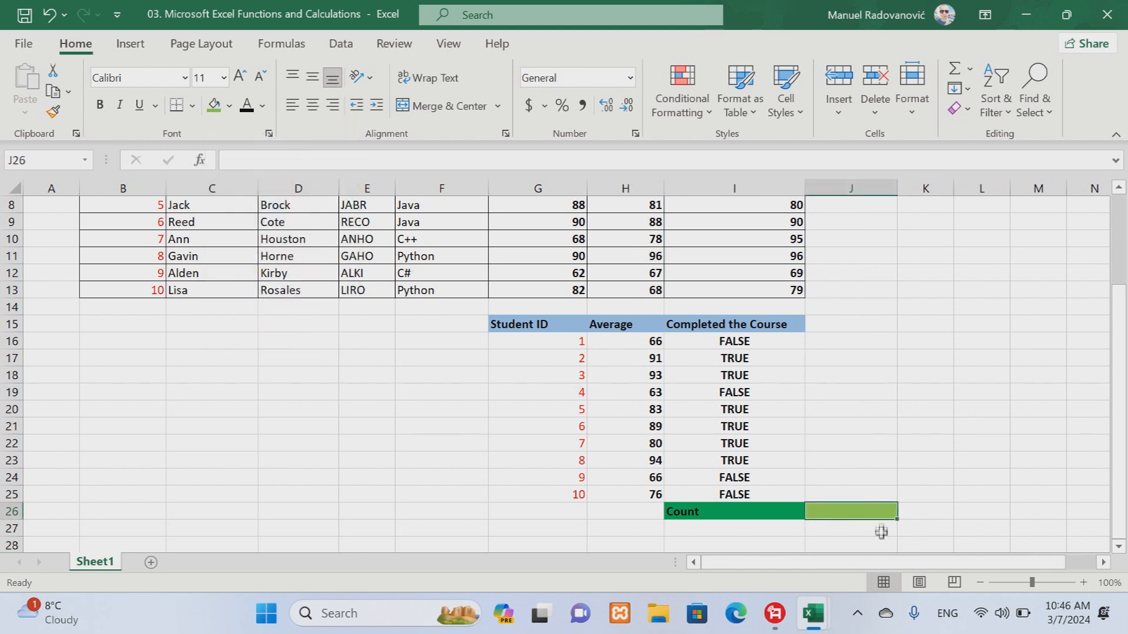
# Enter =COUNTA(I17,I18,I20,I21,I22,I23) in J26 to count the students marked TRUE.
pyautogui.click(233, 158)
pyautogui.write('=')
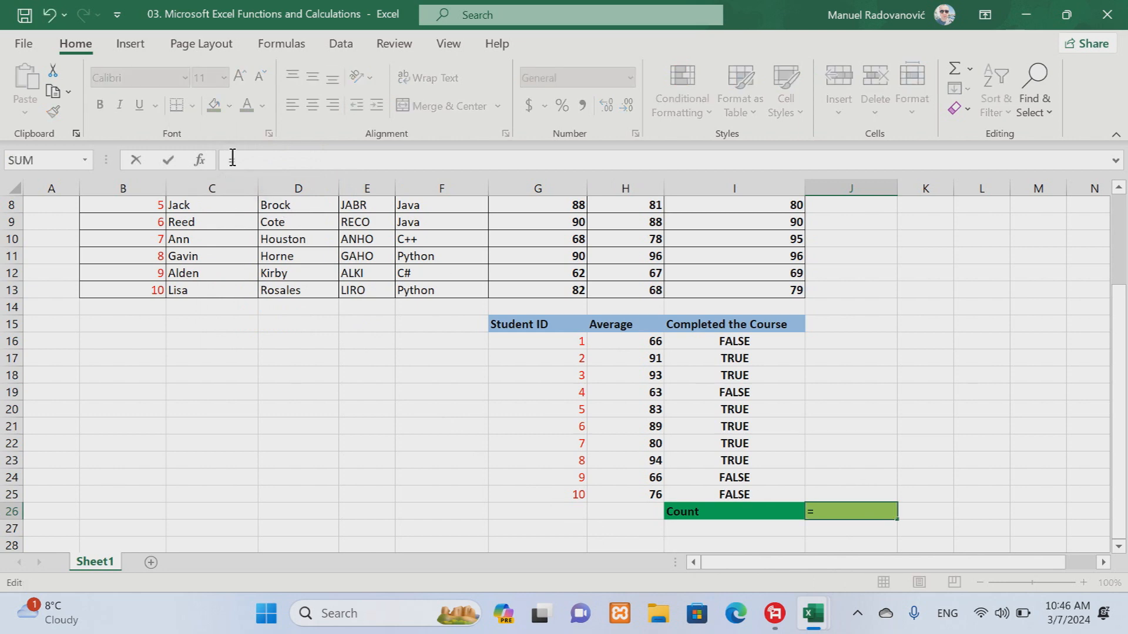
pyautogui.write('cou')
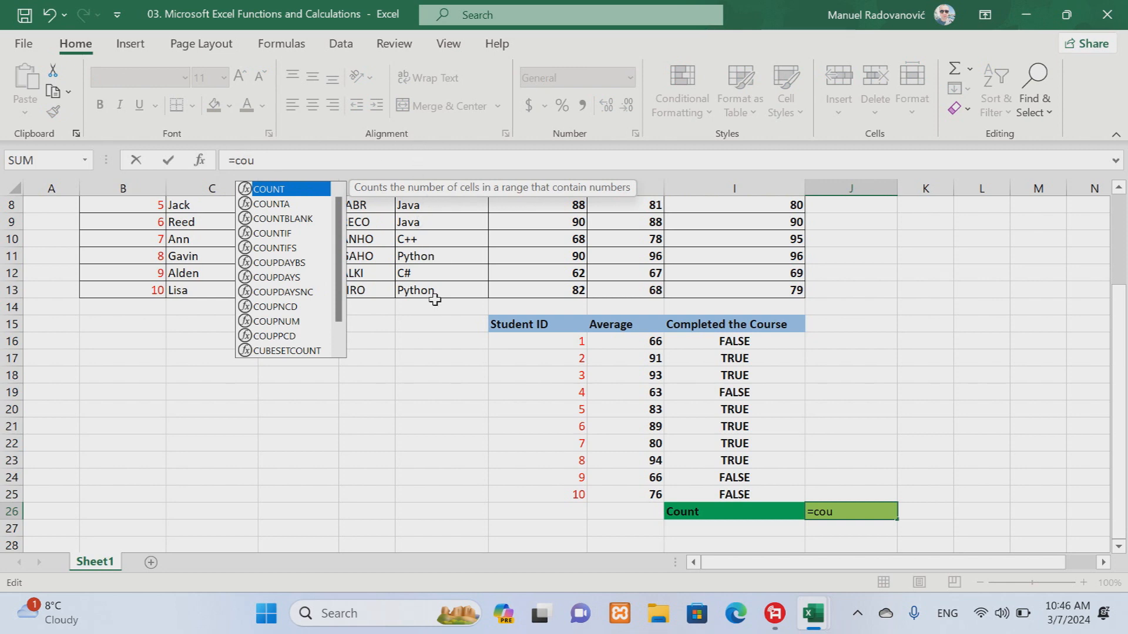
pyautogui.click(264, 204)
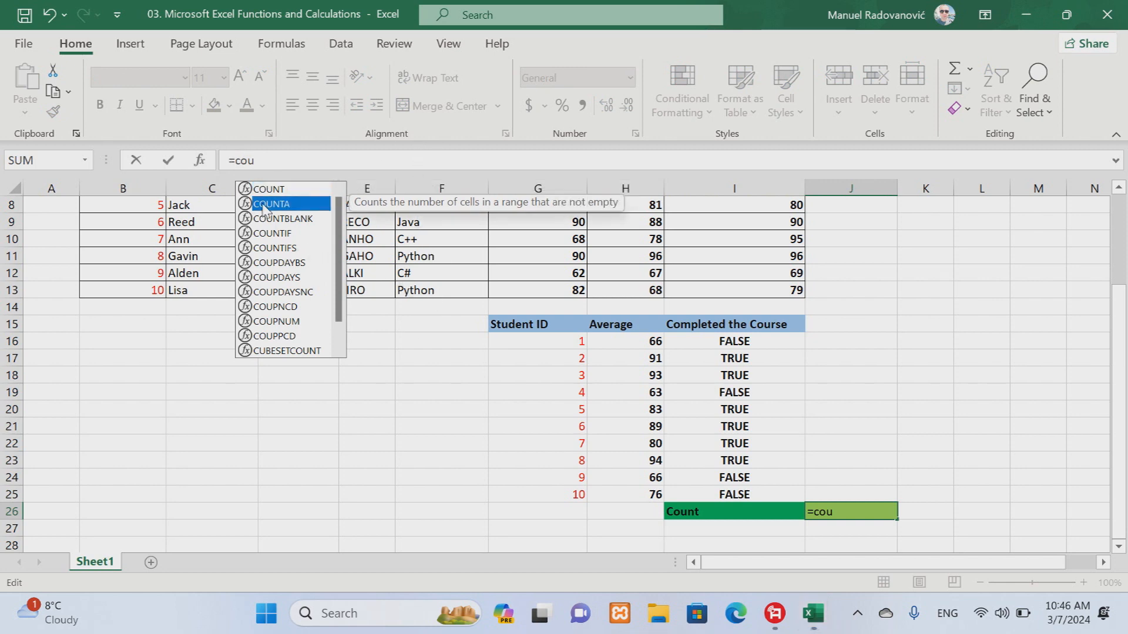
pyautogui.doubleClick(272, 204)
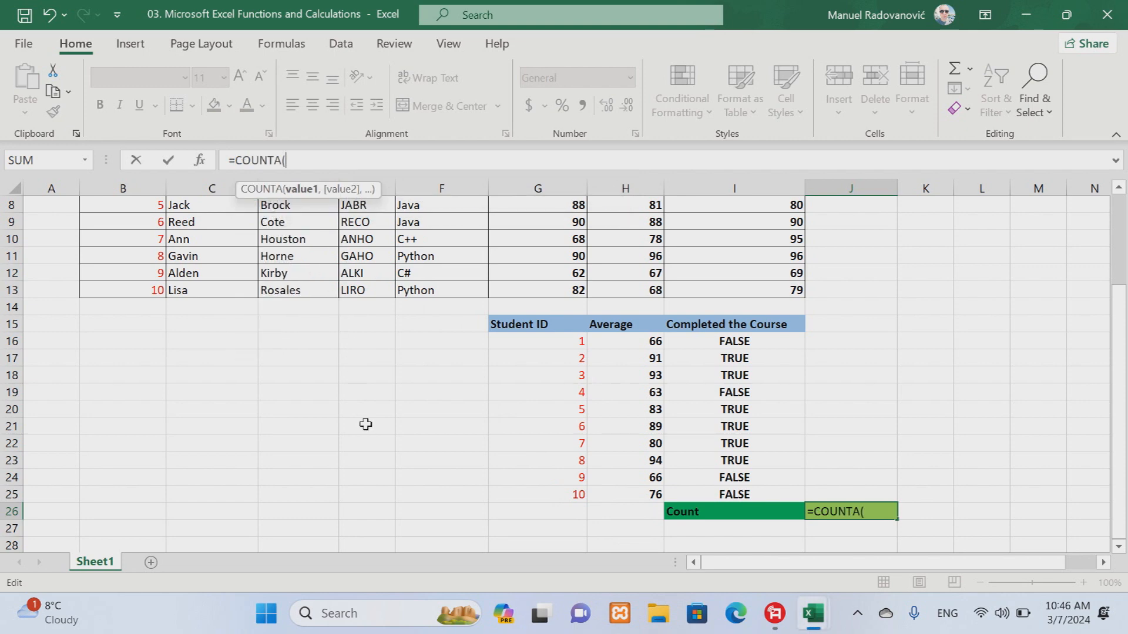
pyautogui.click(754, 360)
pyautogui.keyDown('ctrl'); pyautogui.click(759, 379); pyautogui.keyUp('ctrl')
pyautogui.keyDown('ctrl'); pyautogui.click(764, 411); pyautogui.keyUp('ctrl')
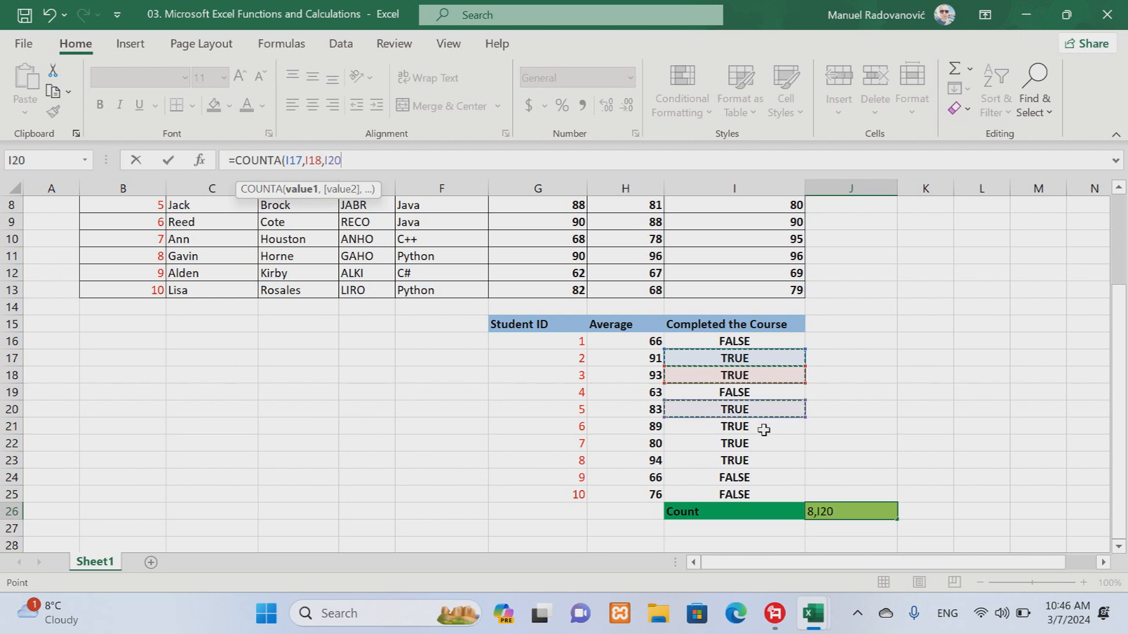
pyautogui.keyDown('ctrl'); pyautogui.click(763, 427); pyautogui.keyUp('ctrl')
pyautogui.keyDown('ctrl'); pyautogui.click(763, 445); pyautogui.keyUp('ctrl')
pyautogui.keyDown('ctrl'); pyautogui.click(762, 462); pyautogui.keyUp('ctrl')
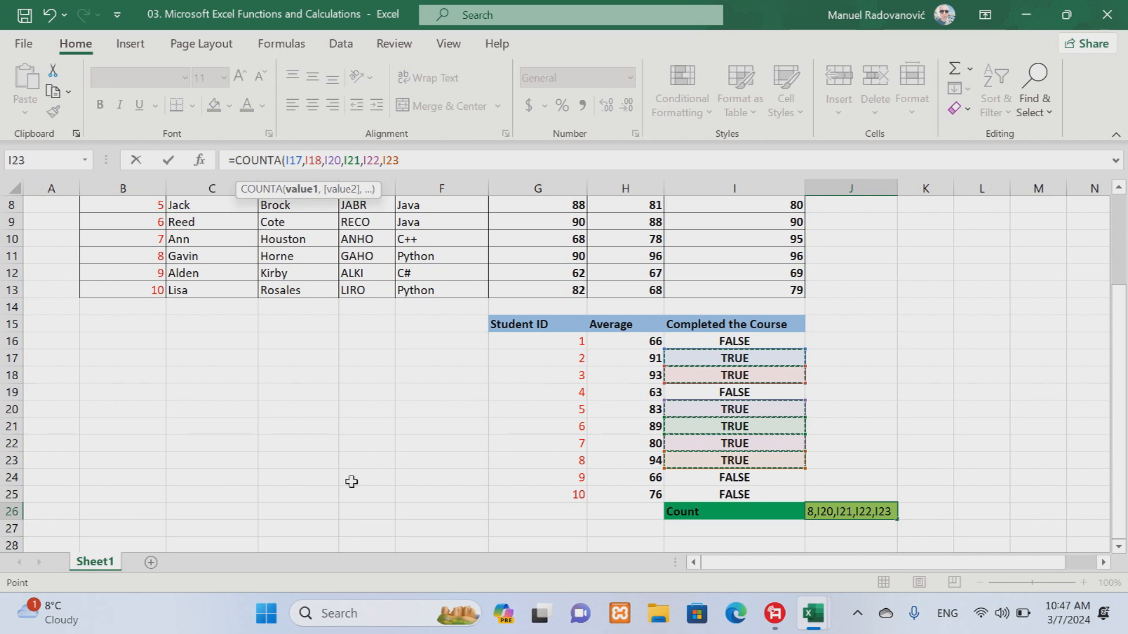
pyautogui.press('Return')
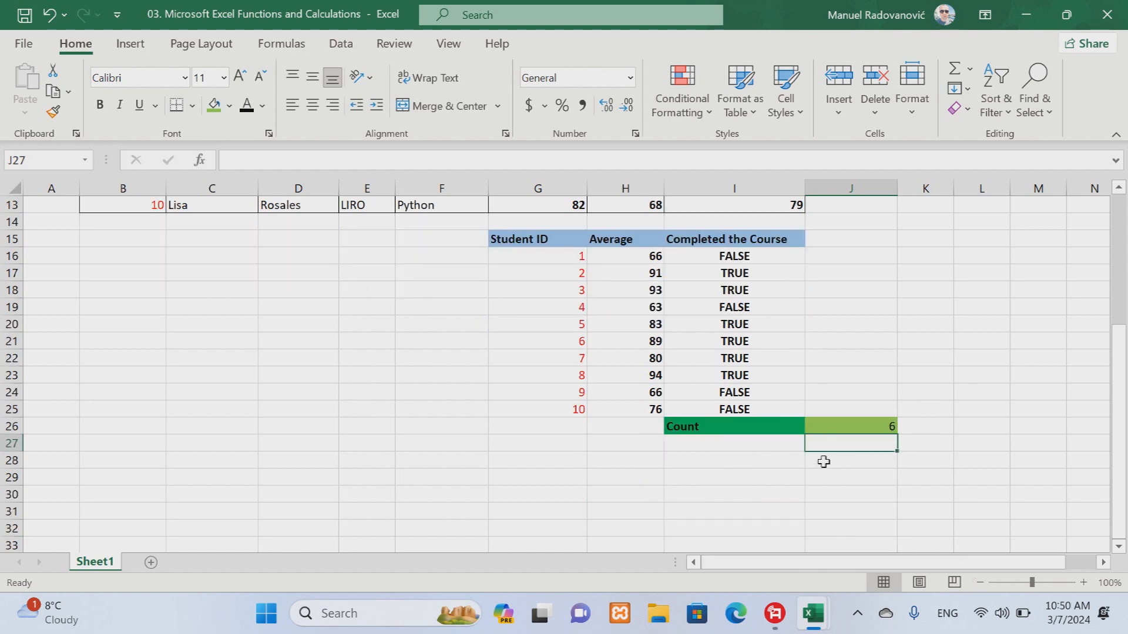
# Start a new table in row 28 with the headers Lectures ID, First Name and Last Name in B28:D28.
pyautogui.click(622, 463)
pyautogui.click(99, 464)
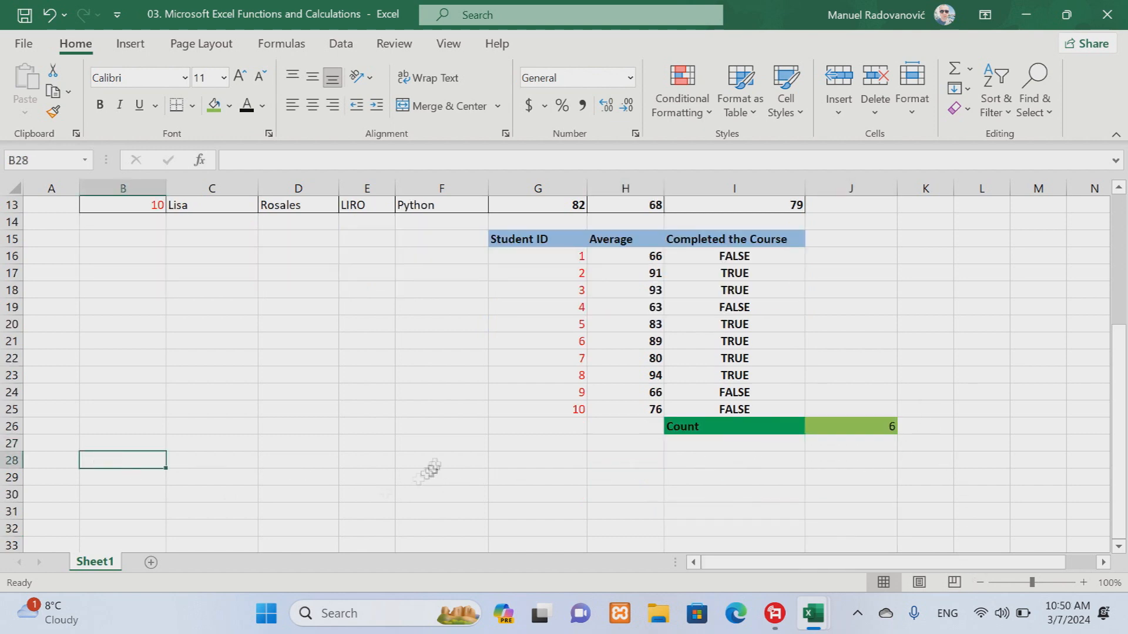
pyautogui.write('L')
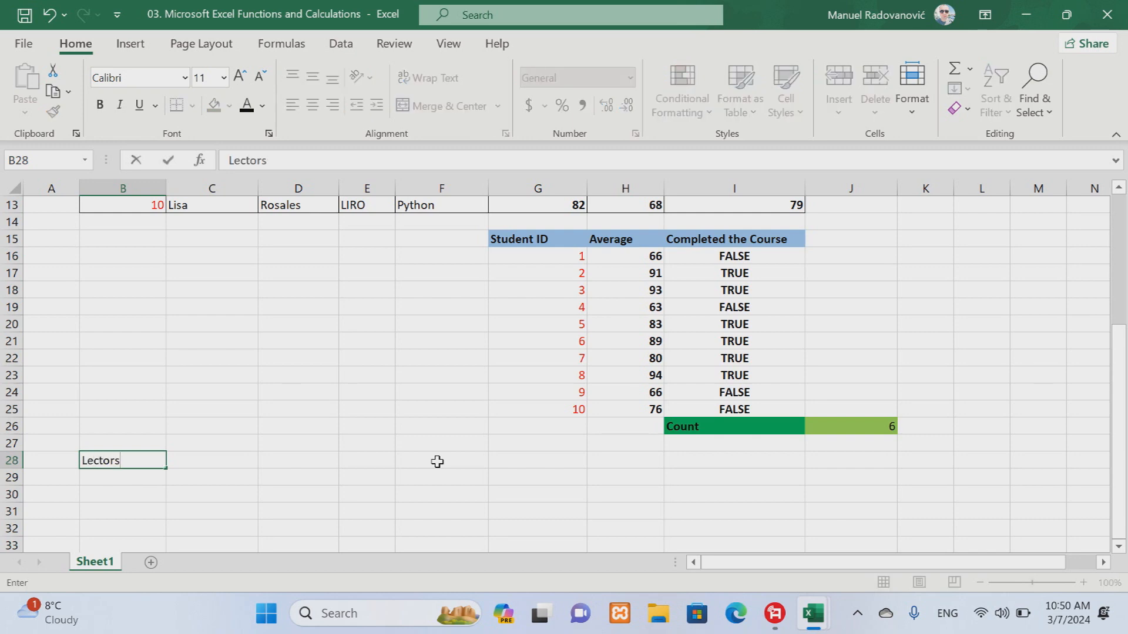
pyautogui.write('ectures ID')
pyautogui.press('Tab')
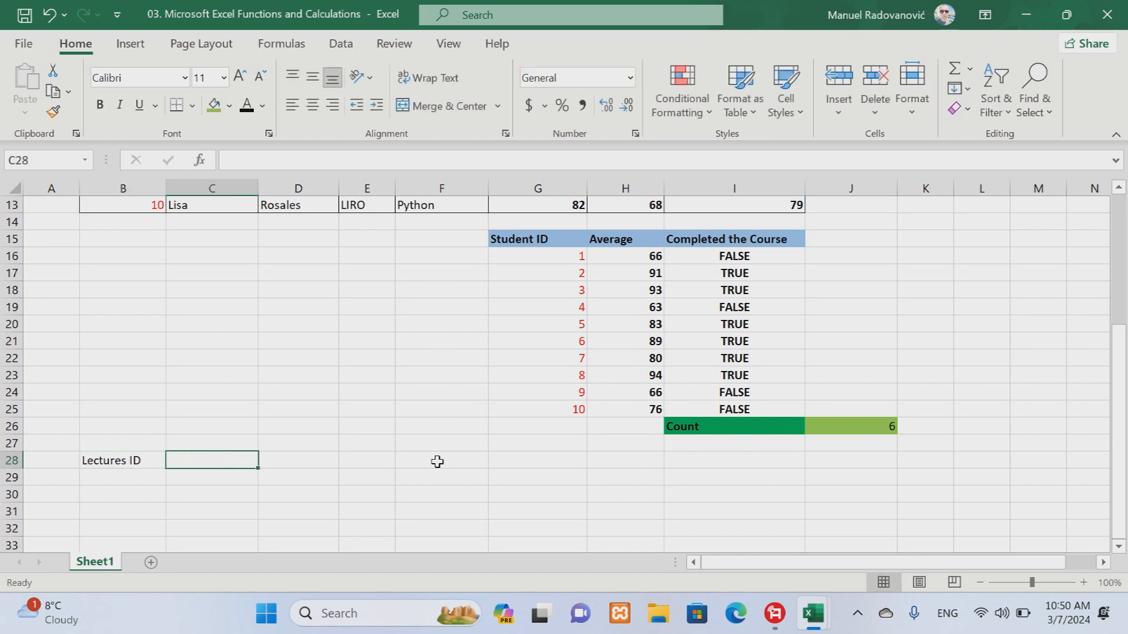
pyautogui.write('First Name')
pyautogui.press('Tab')
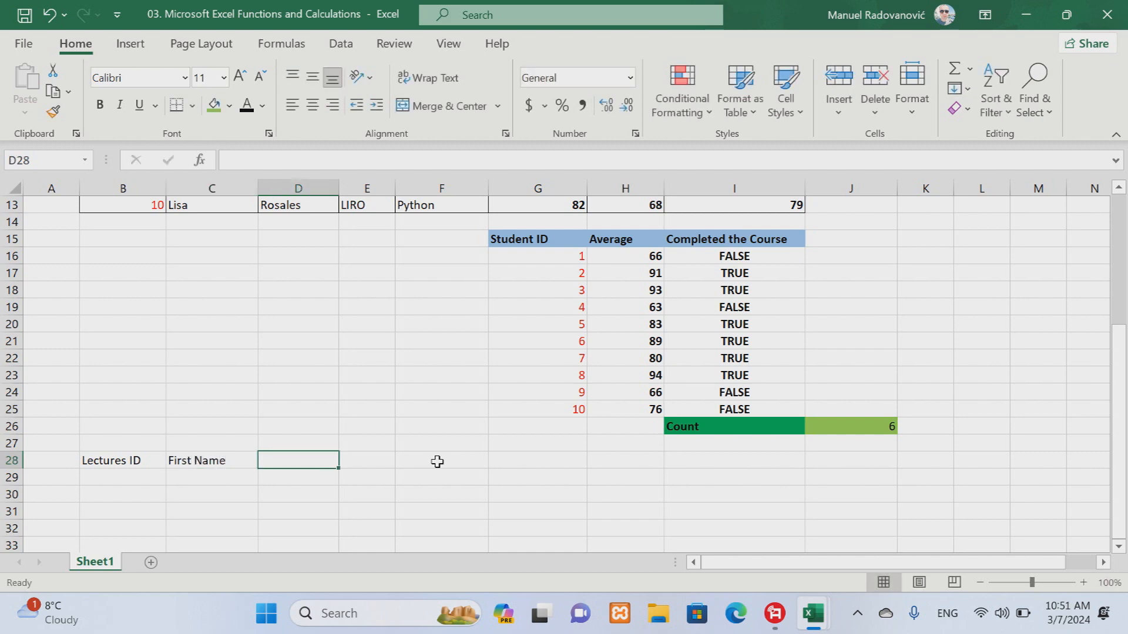
pyautogui.write('Last Name')
pyautogui.press('Tab')
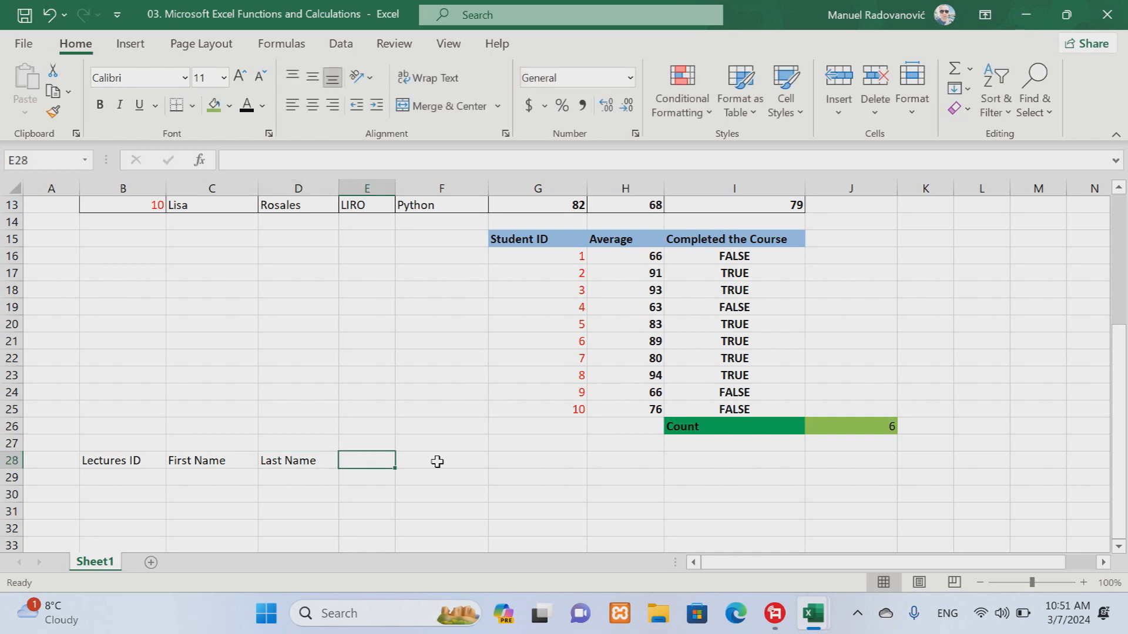
# Add the headers Code and Programming Language in E28 and F28.
pyautogui.write('Code')
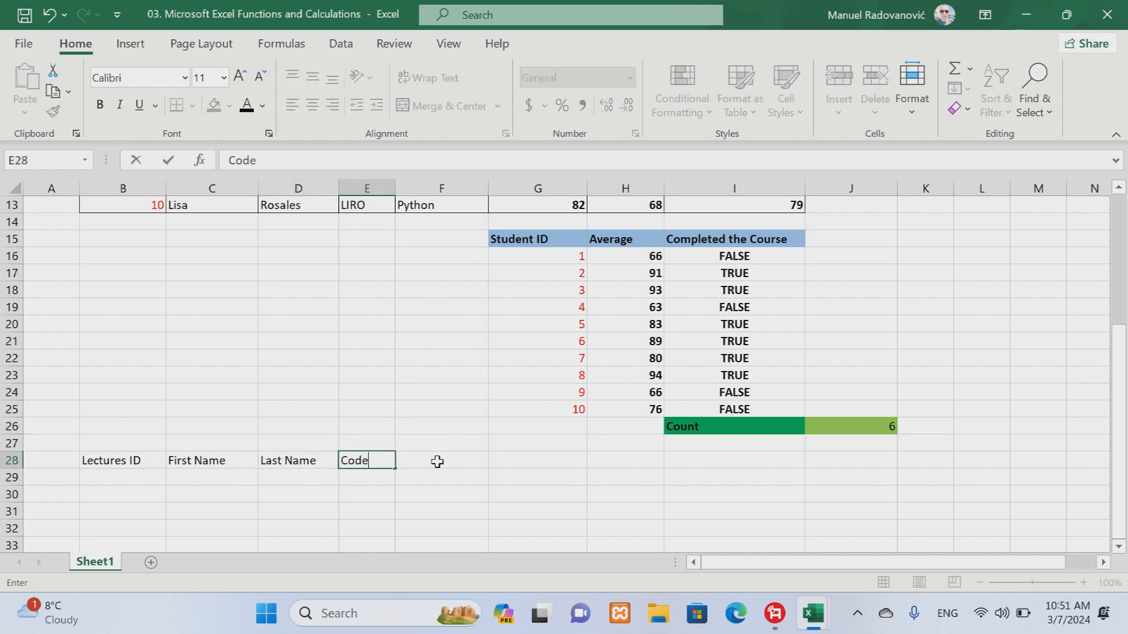
pyautogui.press('Tab')
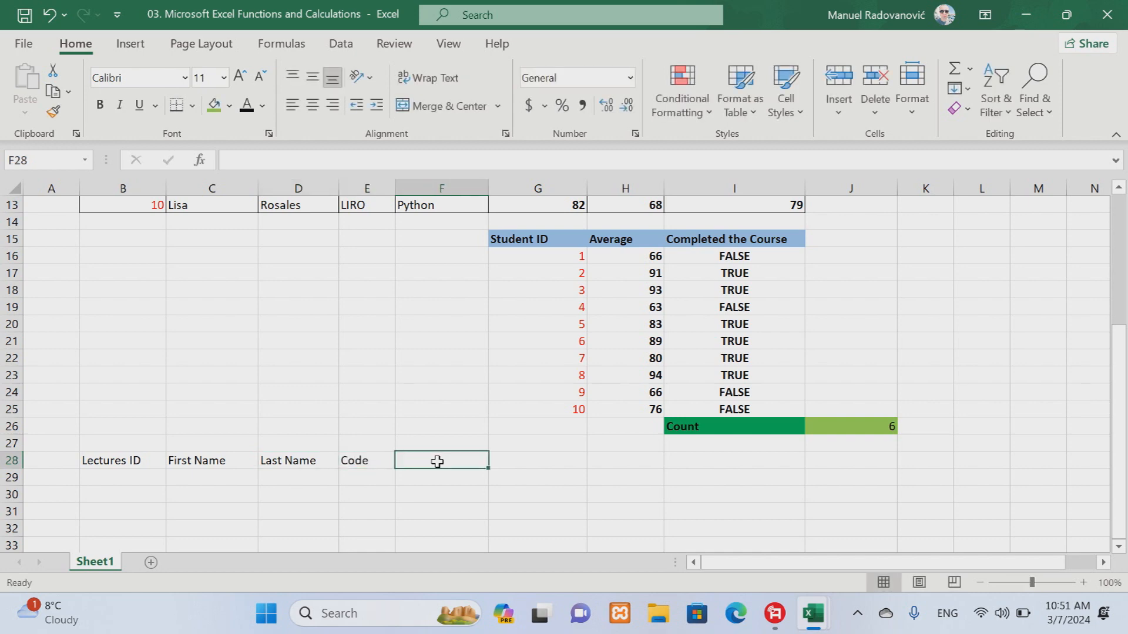
pyautogui.write('Programming')
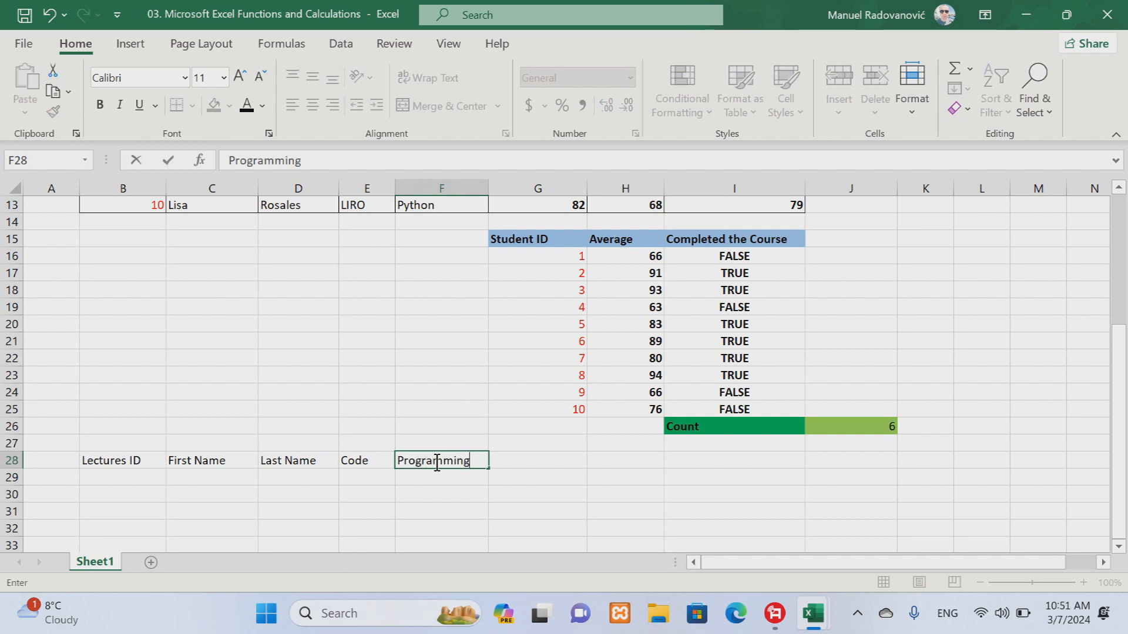
pyautogui.write(' Language')
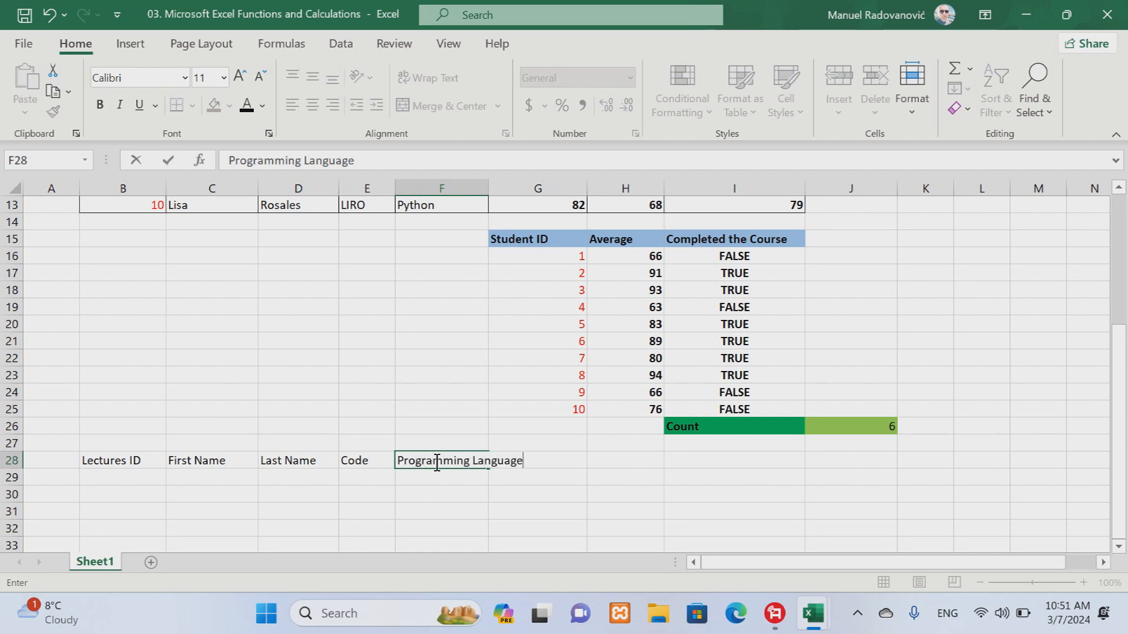
pyautogui.press('Tab')
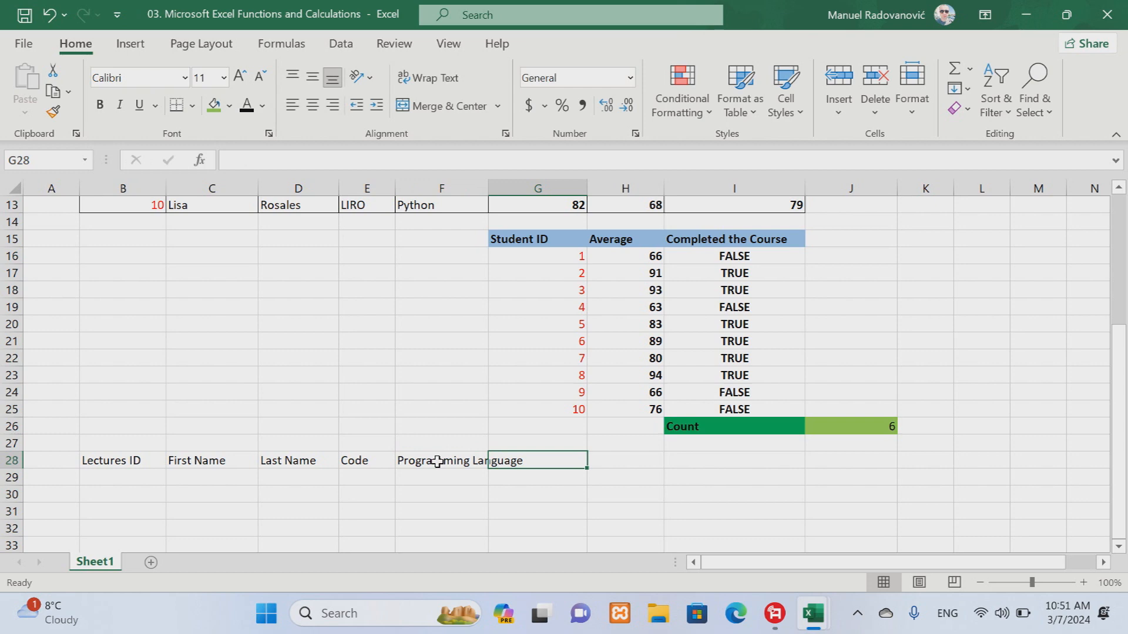
# Add the headers Price, Students and Paid in G28:I28.
pyautogui.write('Price')
pyautogui.press('Tab')
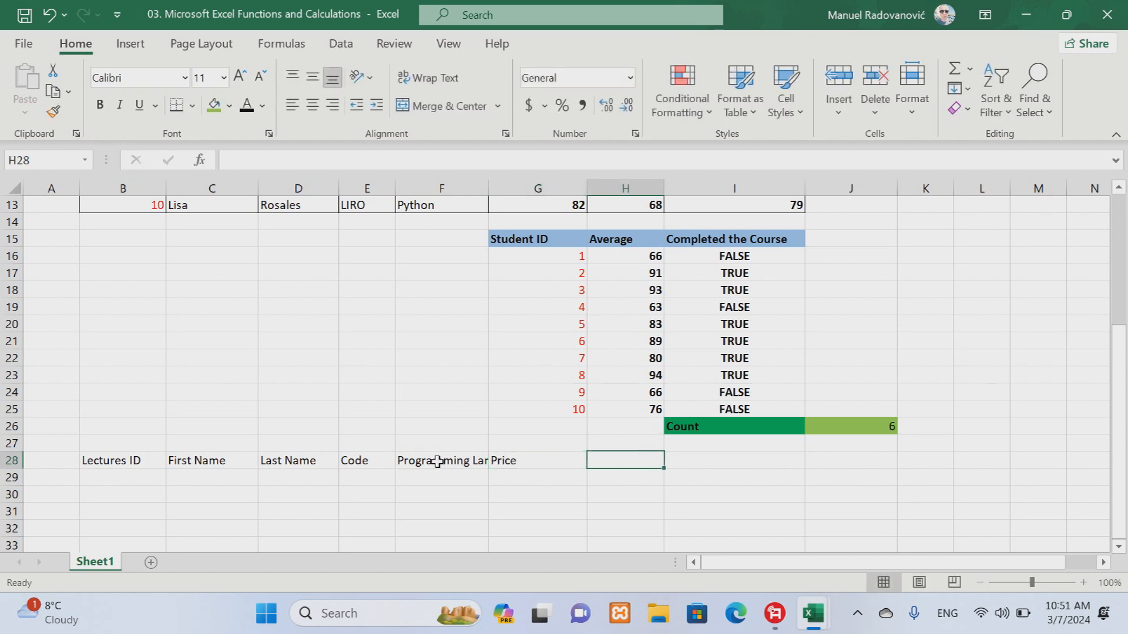
pyautogui.write('Stud')
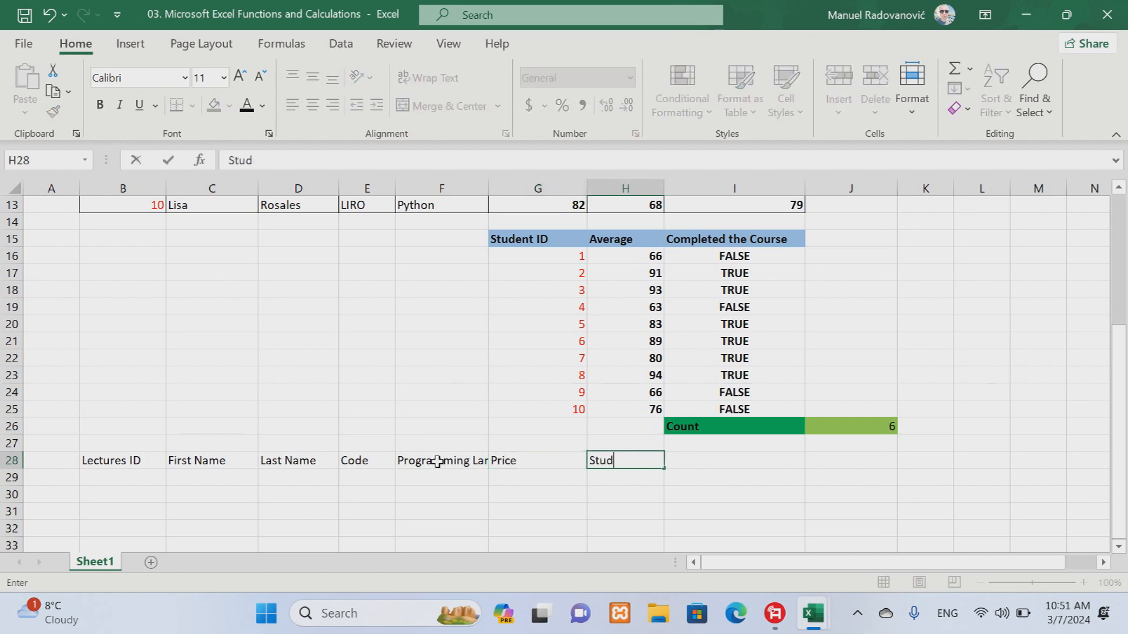
pyautogui.write('ents')
pyautogui.press('Tab')
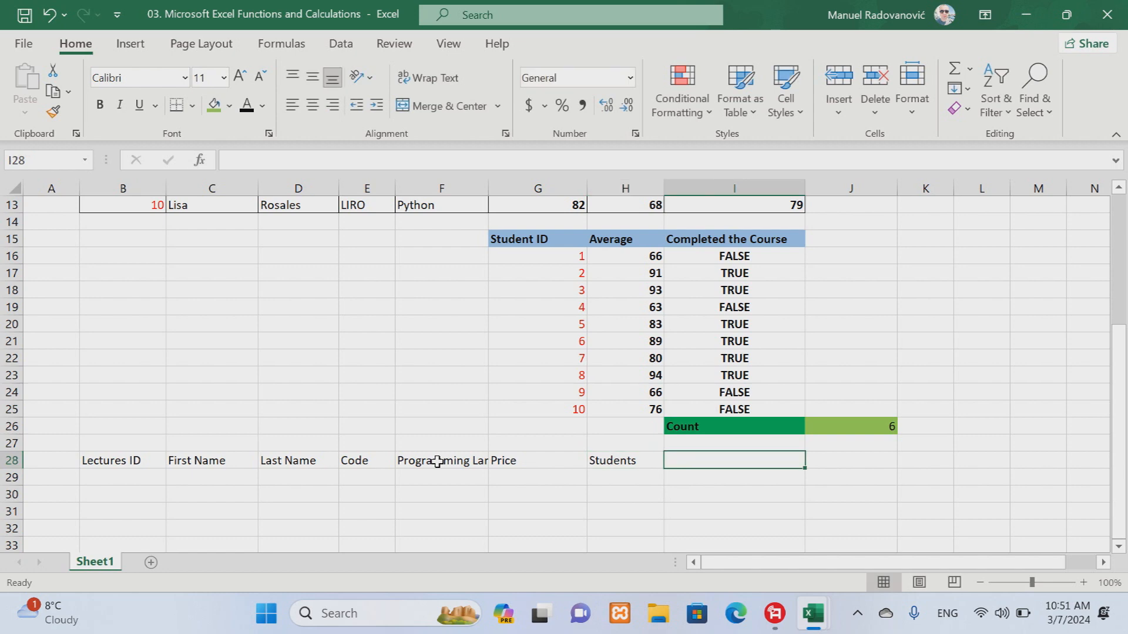
pyautogui.write('Paid')
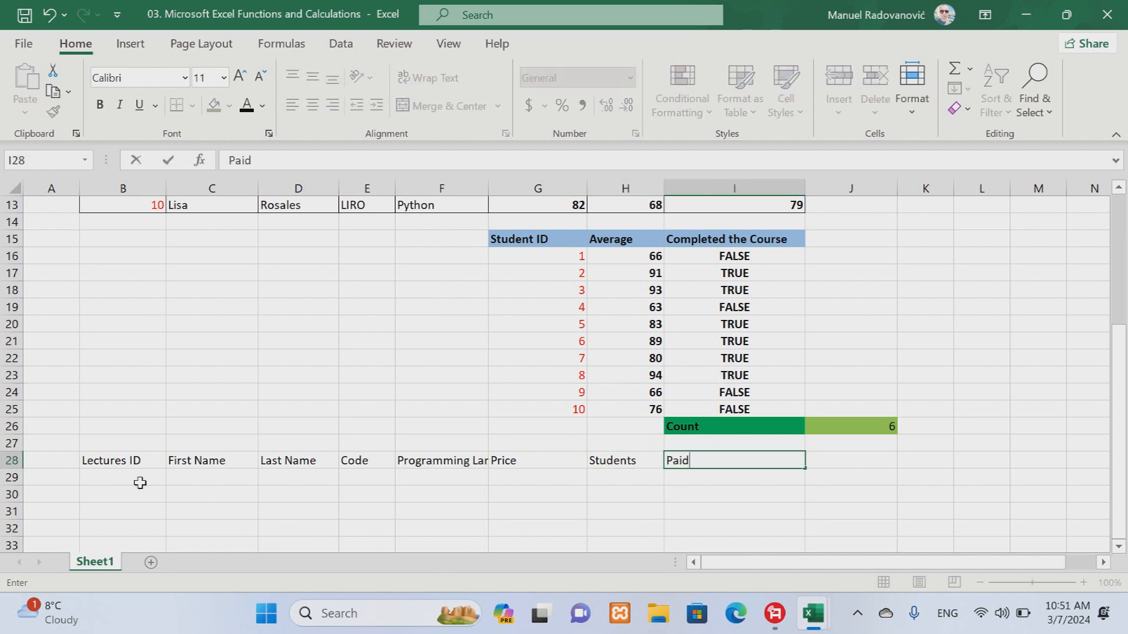
pyautogui.click(131, 461)
# Copy the formatting of the student table's header row B3:I3 onto the new headers in B28:I28 with Format Painter.
pyautogui.scroll(4, 440, 473)
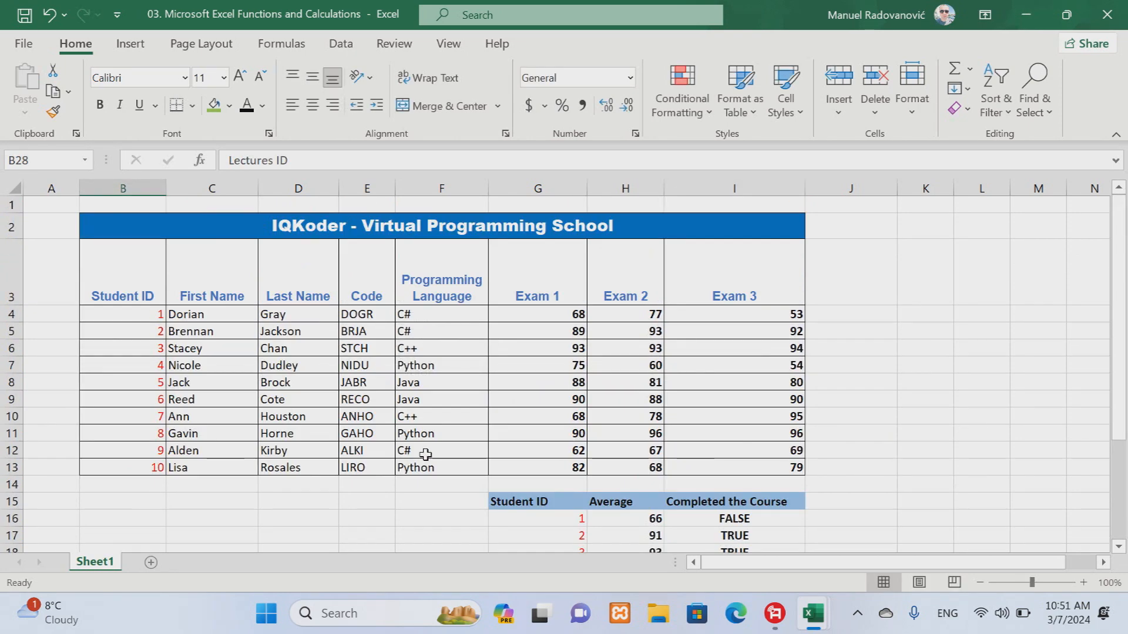
pyautogui.click(107, 267)
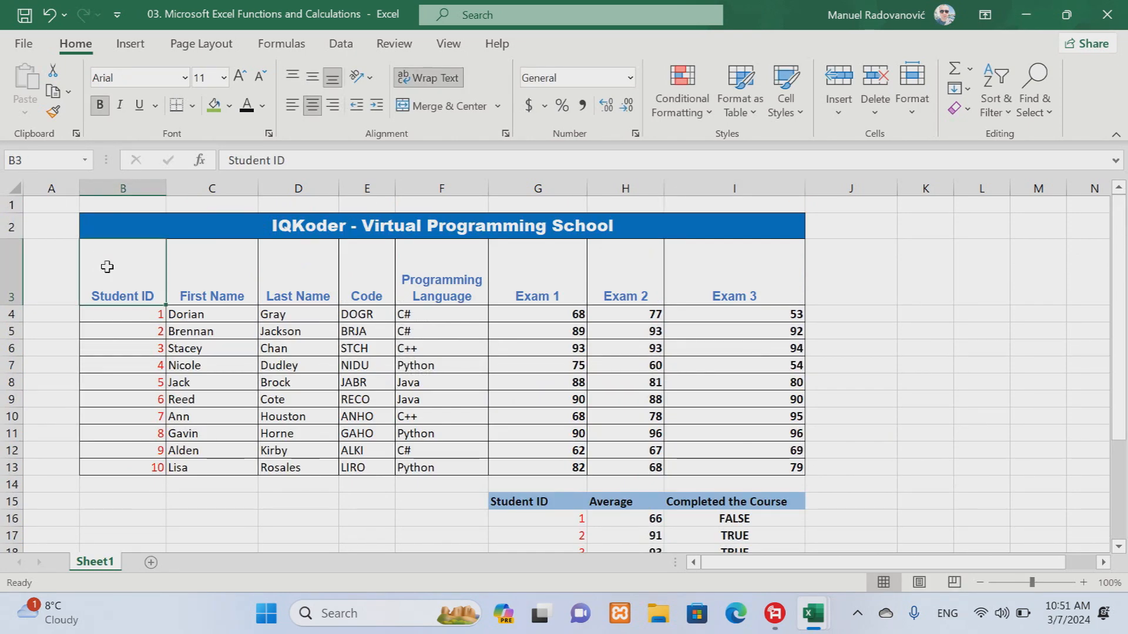
pyautogui.keyDown('shift'); pyautogui.click(764, 268); pyautogui.keyUp('shift')
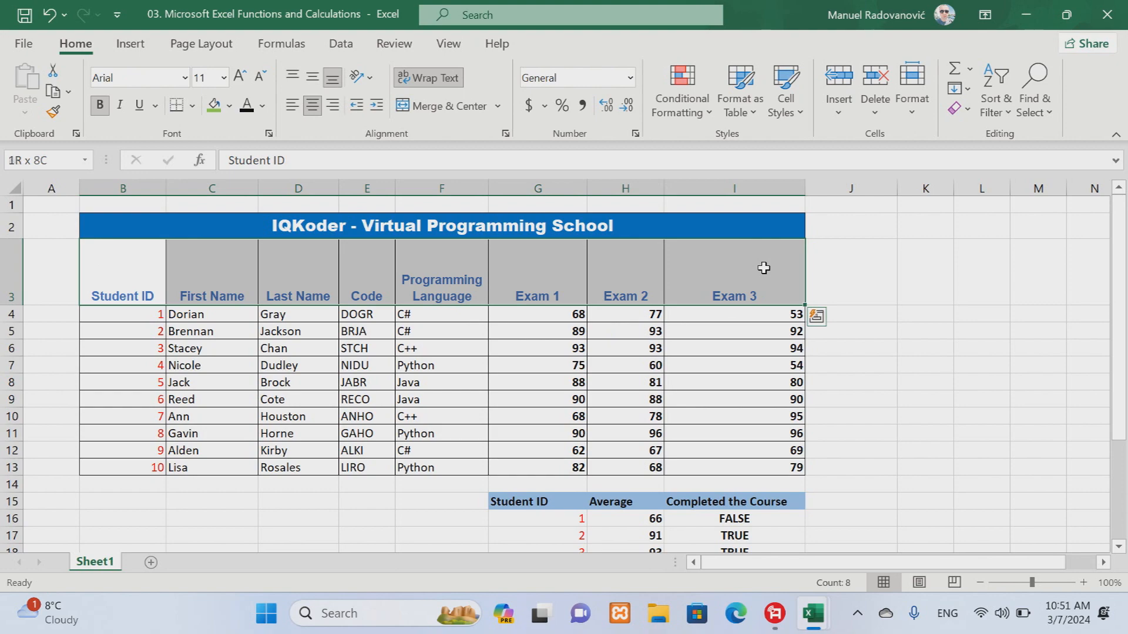
pyautogui.click(53, 112)
pyautogui.scroll(-4, 108, 460)
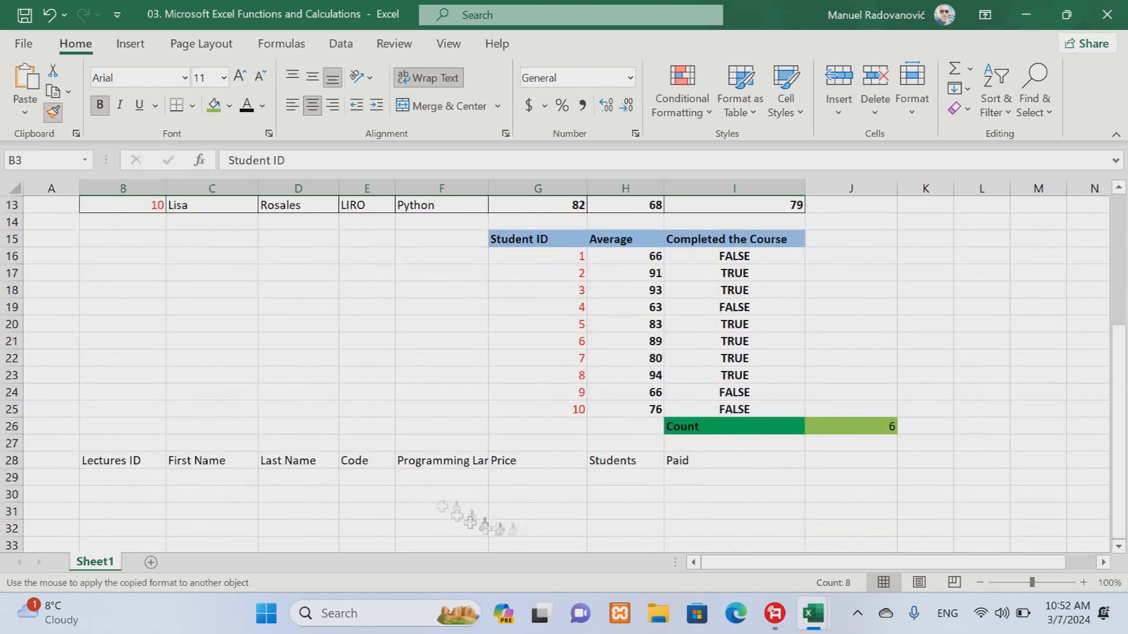
pyautogui.click(103, 459)
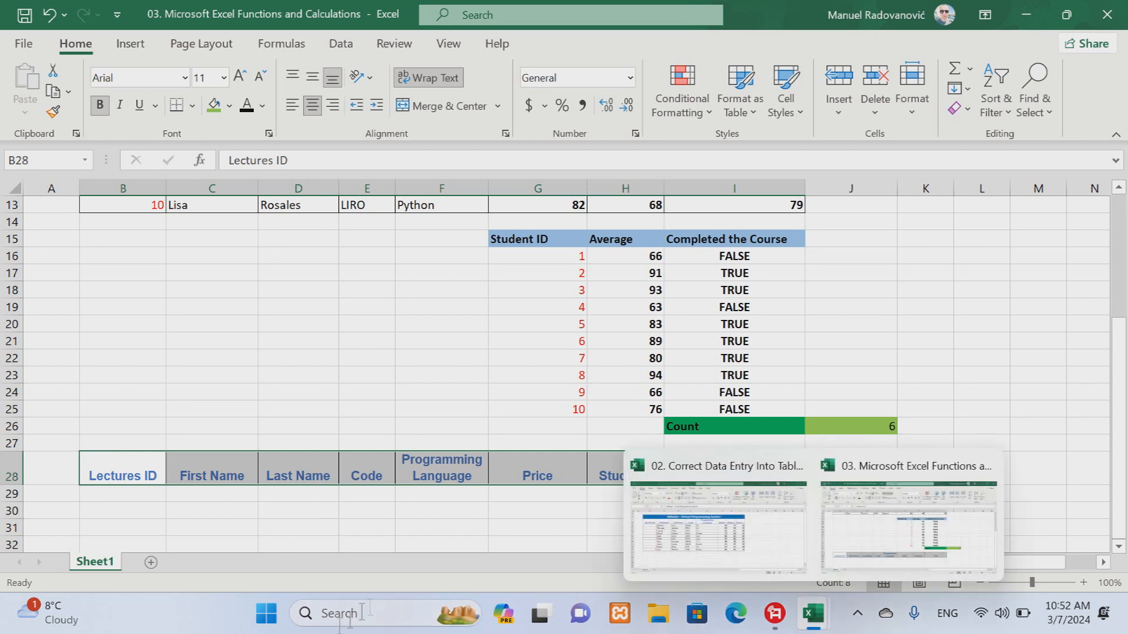
pyautogui.press('Down')
# Change the font colour of the lecturers table's headers in B28:I28 to standard green.
pyautogui.click(112, 475)
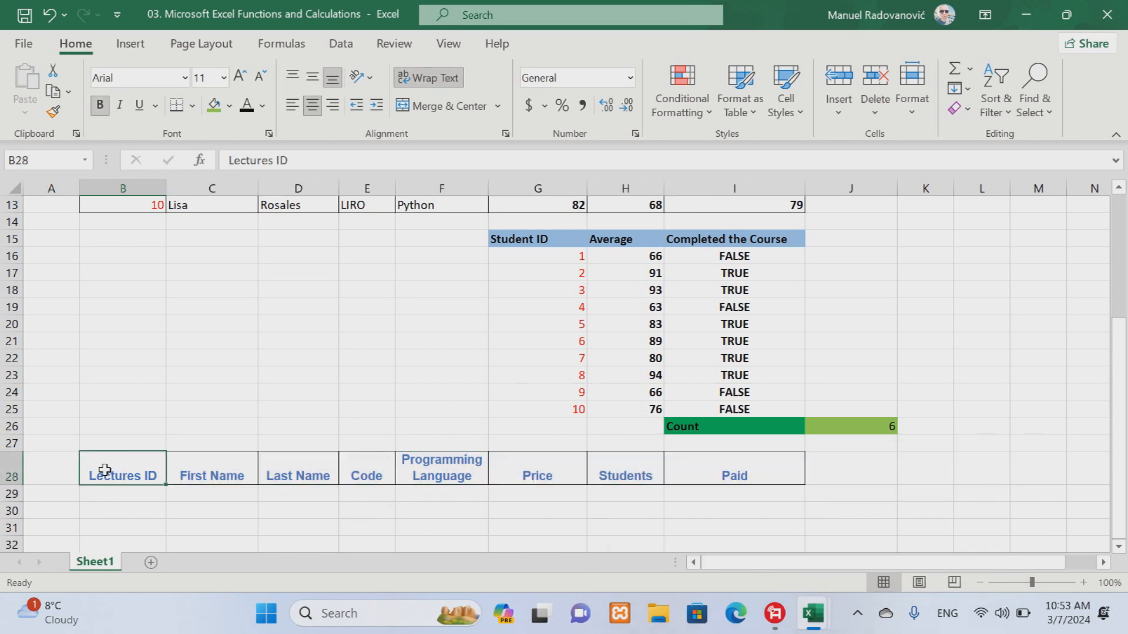
pyautogui.keyDown('shift'); pyautogui.click(787, 473); pyautogui.keyUp('shift')
pyautogui.click(262, 106)
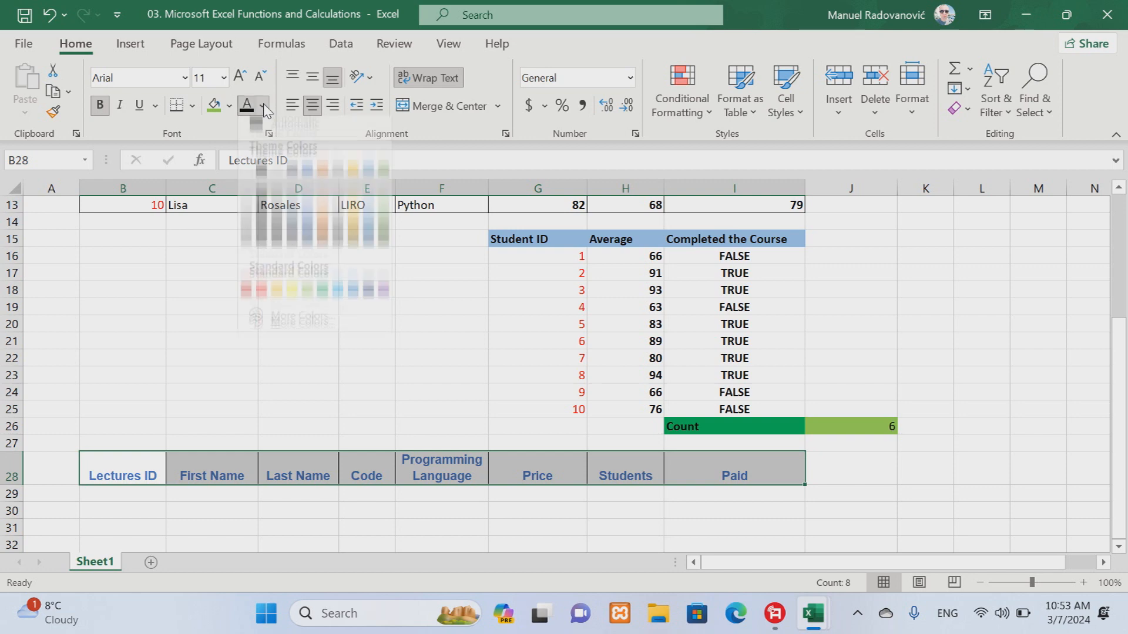
pyautogui.click(322, 297)
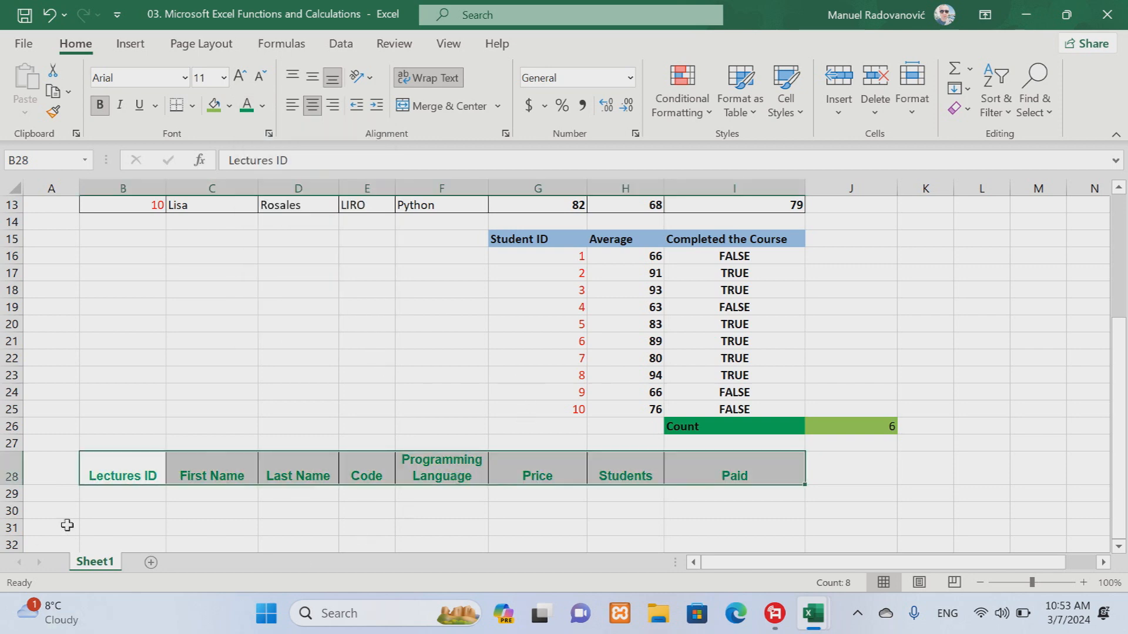
# Number the lecturers 1 to 5 in B29:B33 by entering 1 and 2 and filling the series down.
pyautogui.click(132, 496)
pyautogui.scroll(-2, 985, 392)
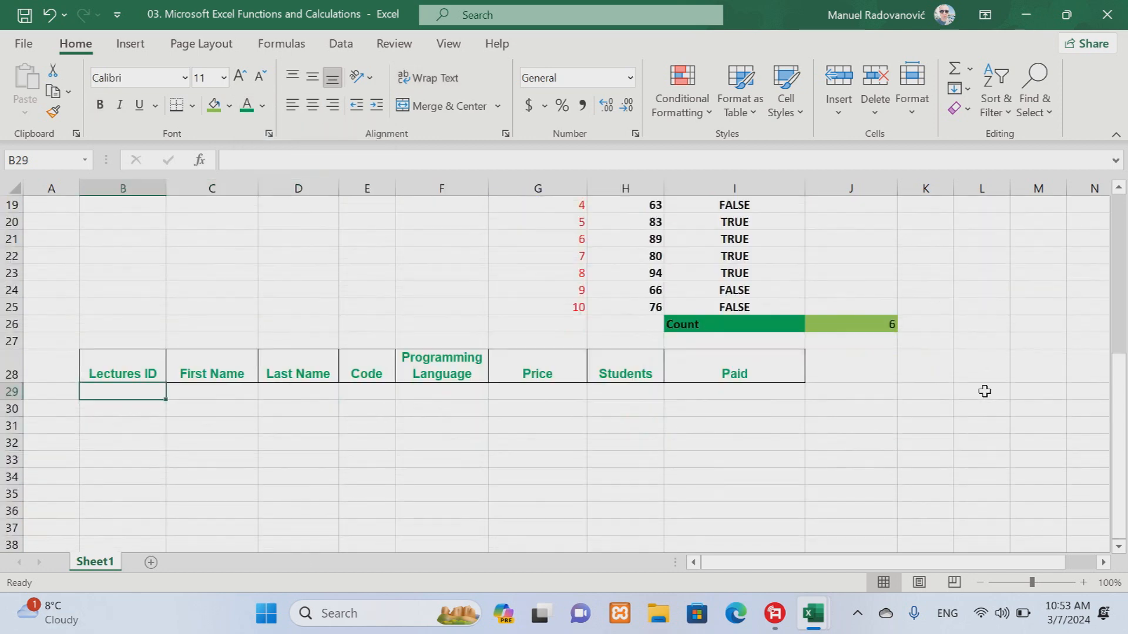
pyautogui.scroll(-1, 985, 393)
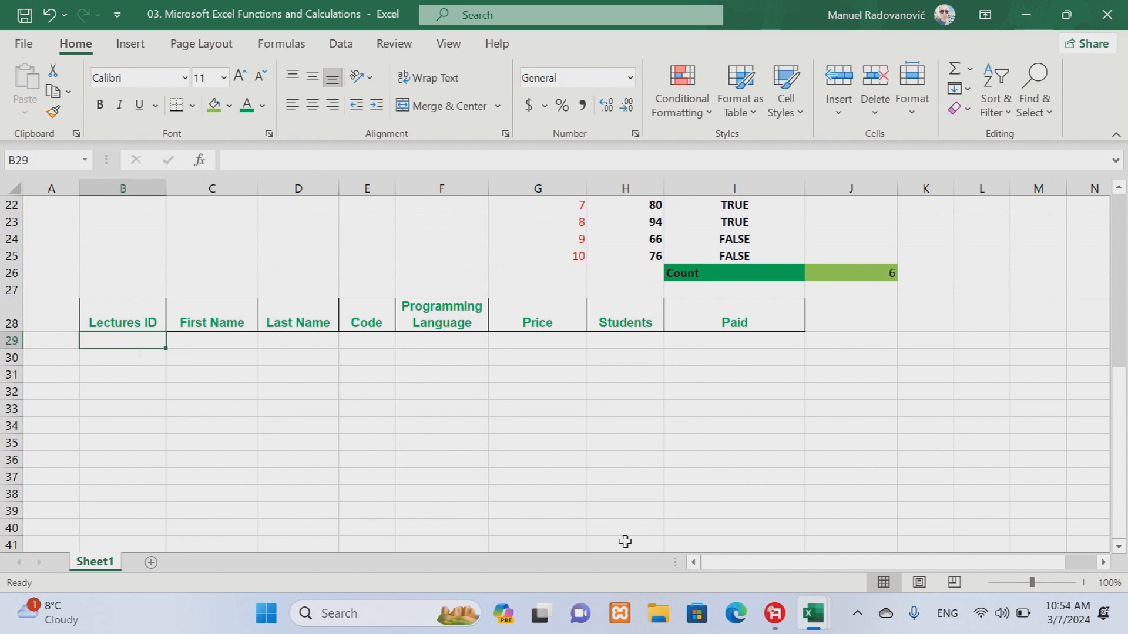
pyautogui.write('1')
pyautogui.press('Return')
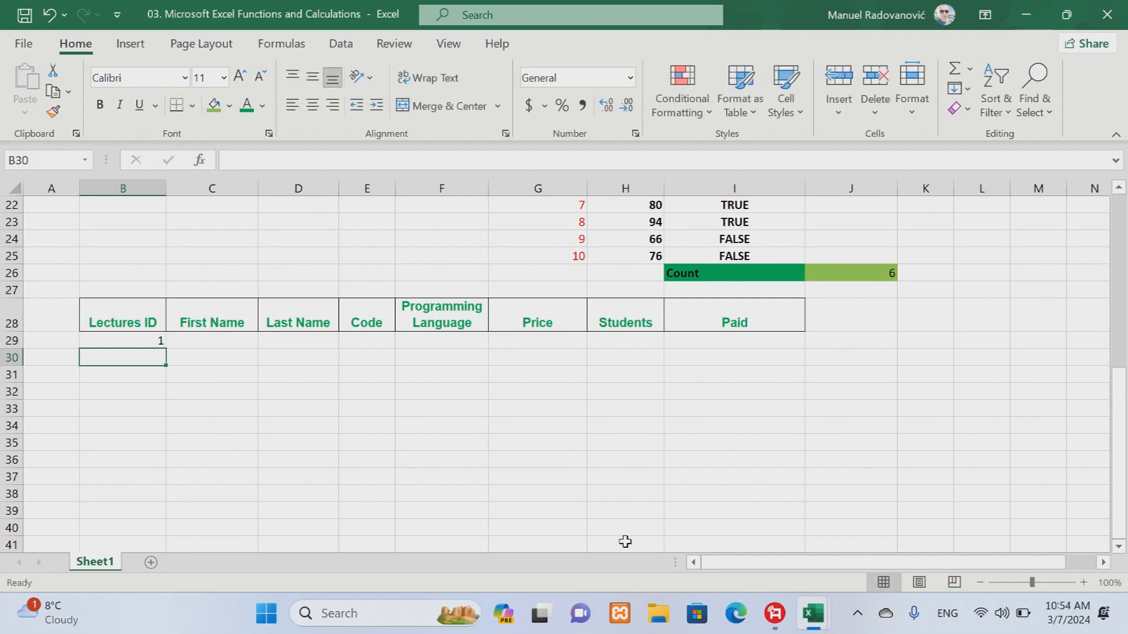
pyautogui.write('2')
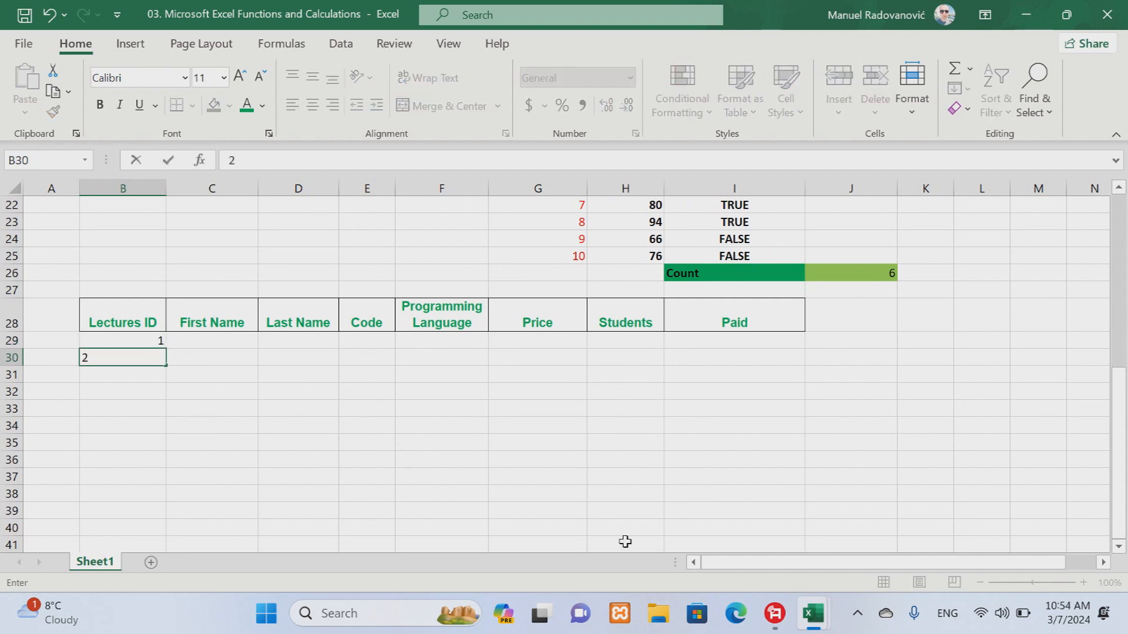
pyautogui.click(132, 339)
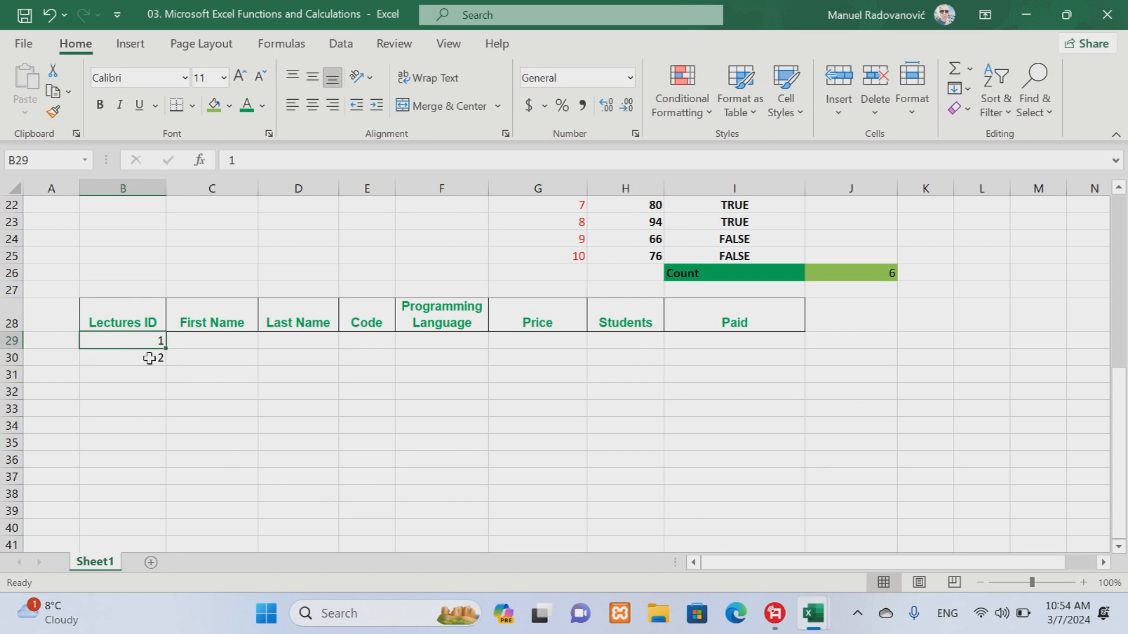
pyautogui.keyDown('shift'); pyautogui.click(149, 359); pyautogui.keyUp('shift')
pyautogui.moveTo(165, 366); pyautogui.dragTo(169, 416)
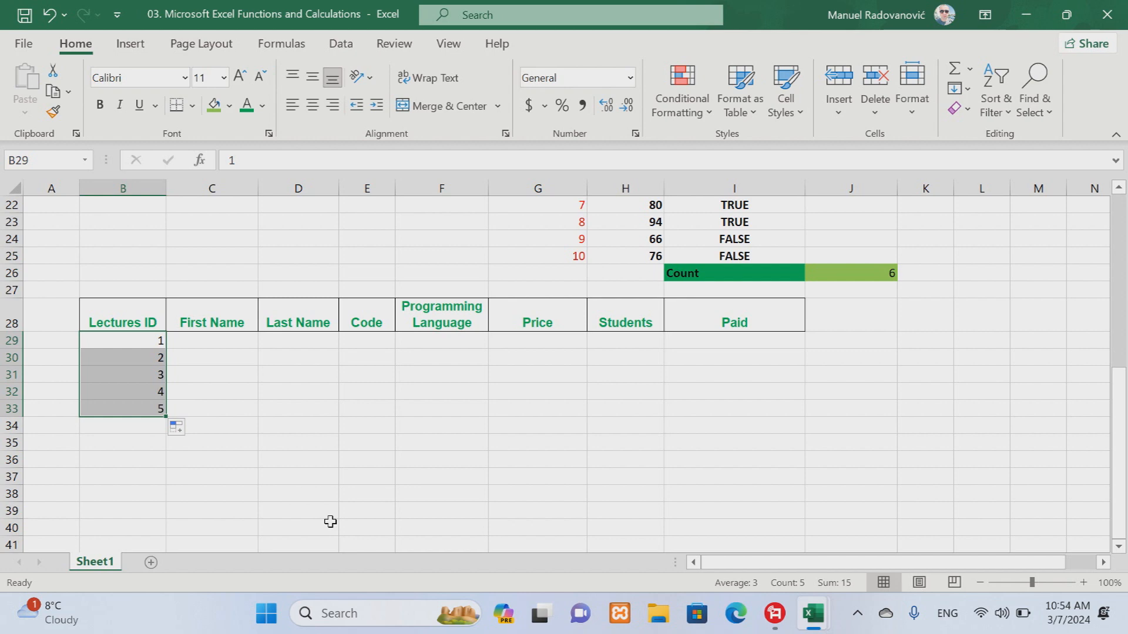
# Enter the first and last names of the lecturers with IDs 1 and 2 in C29:D30.
pyautogui.click(203, 346)
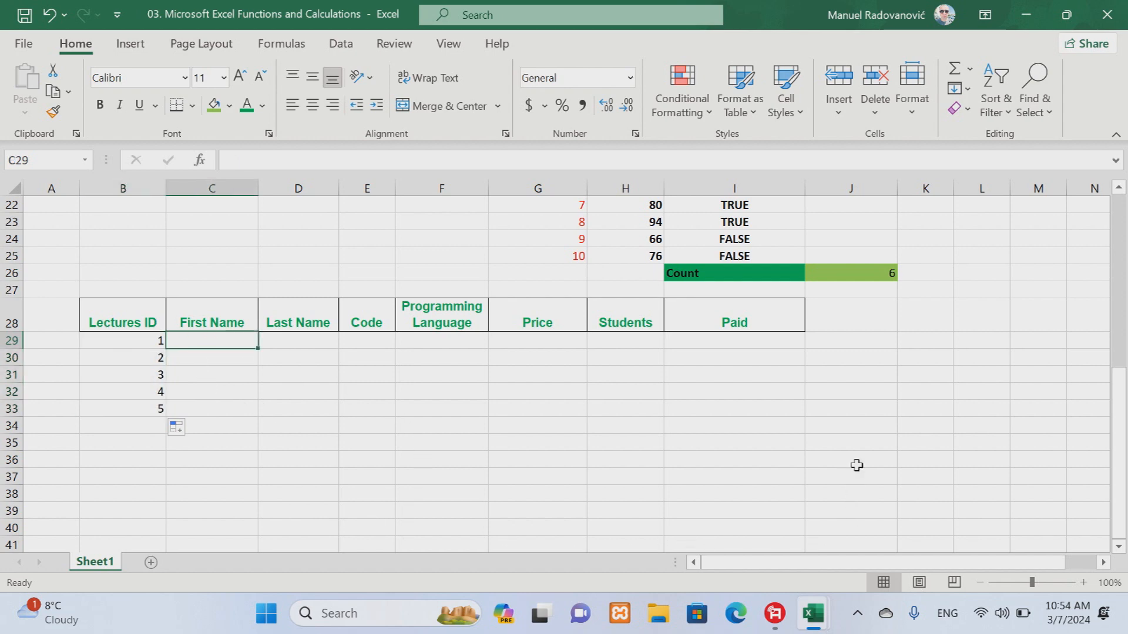
pyautogui.write('Laura')
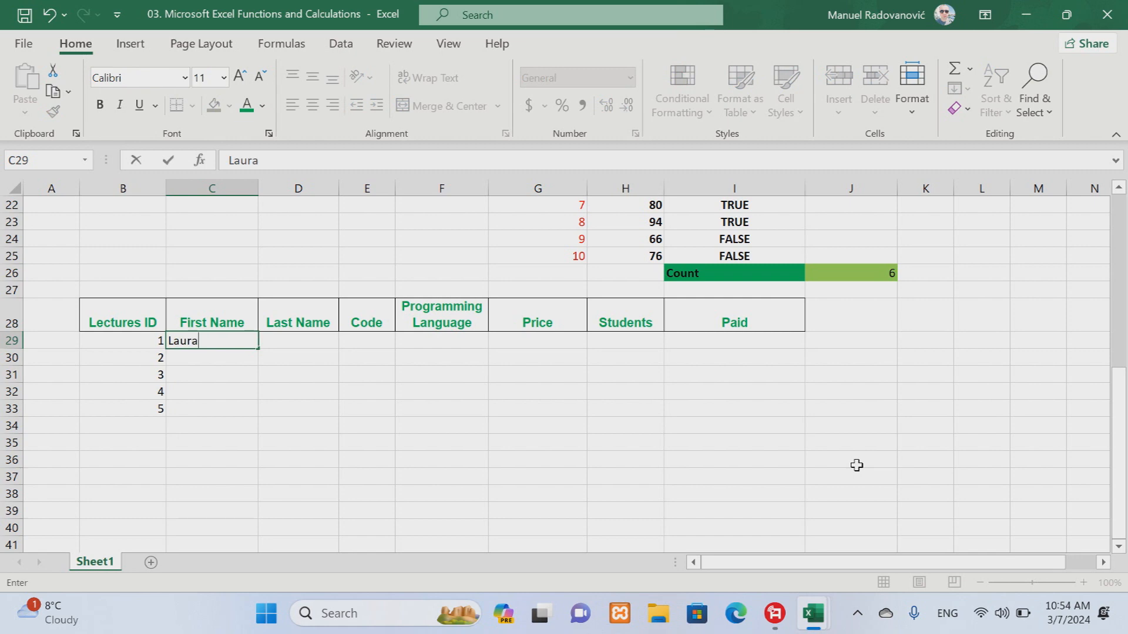
pyautogui.press('Tab')
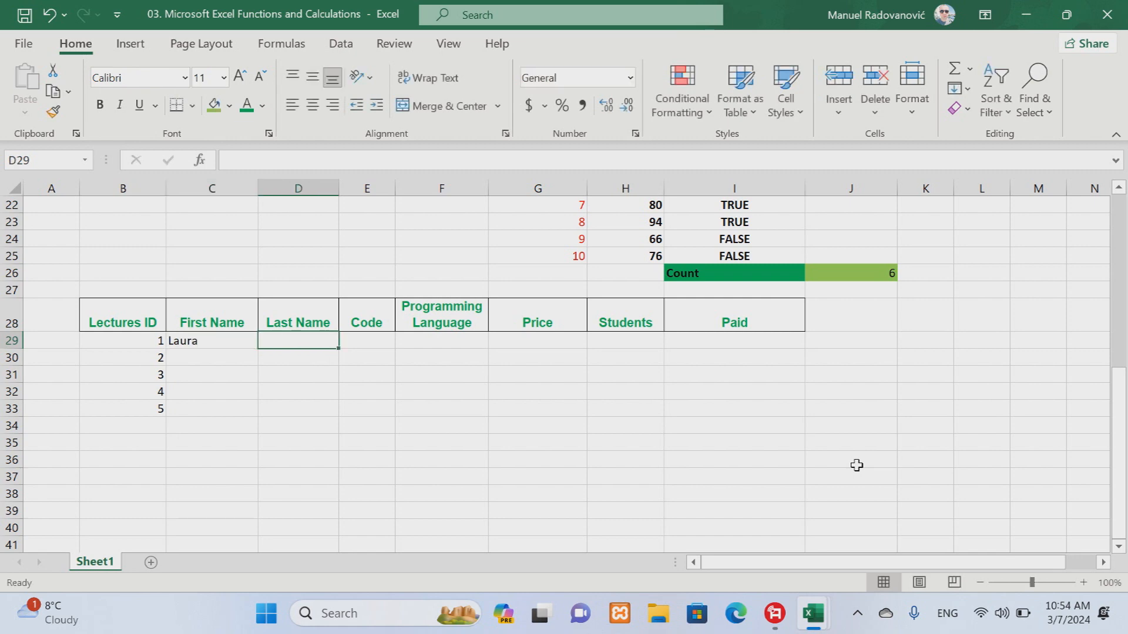
pyautogui.write('Sutton')
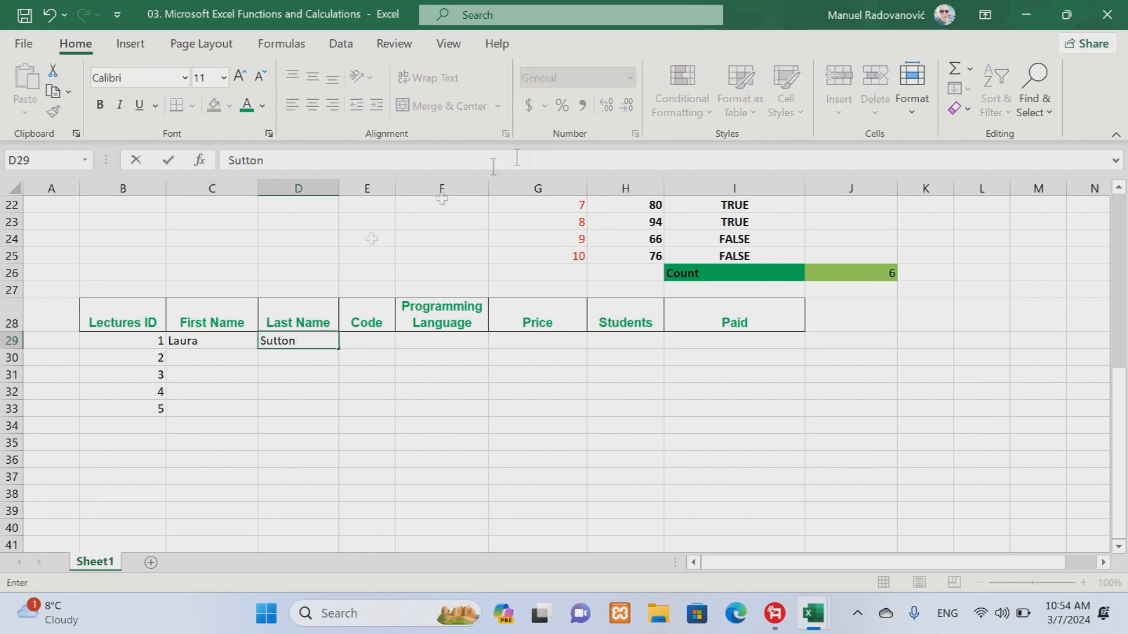
pyautogui.click(210, 360)
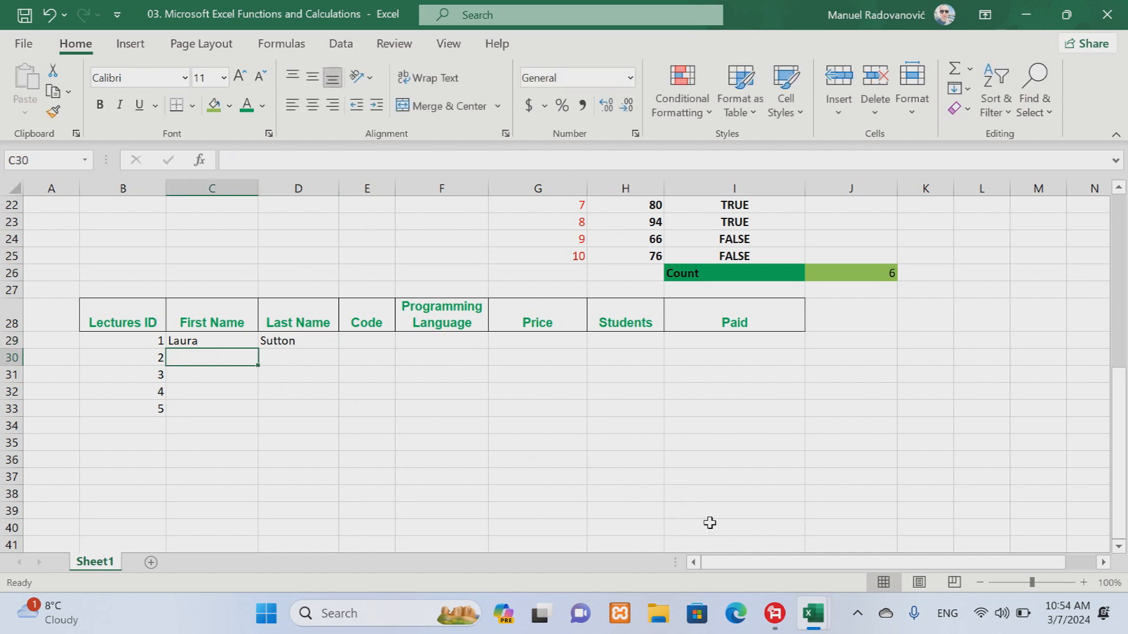
pyautogui.write('Manuel')
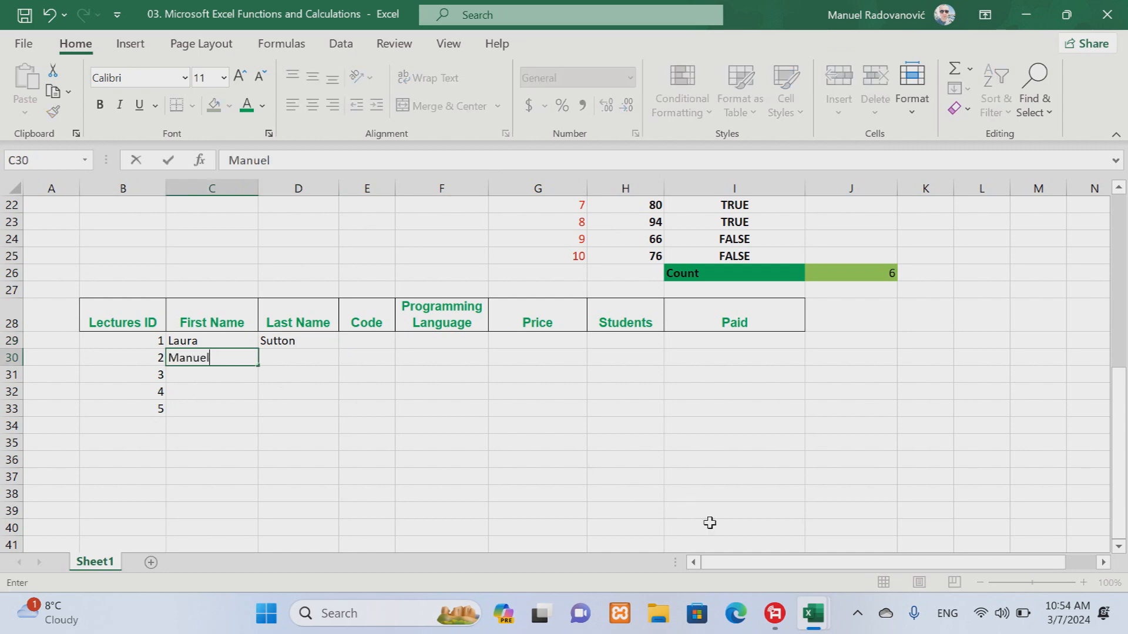
pyautogui.press('Tab')
pyautogui.write('Radovan')
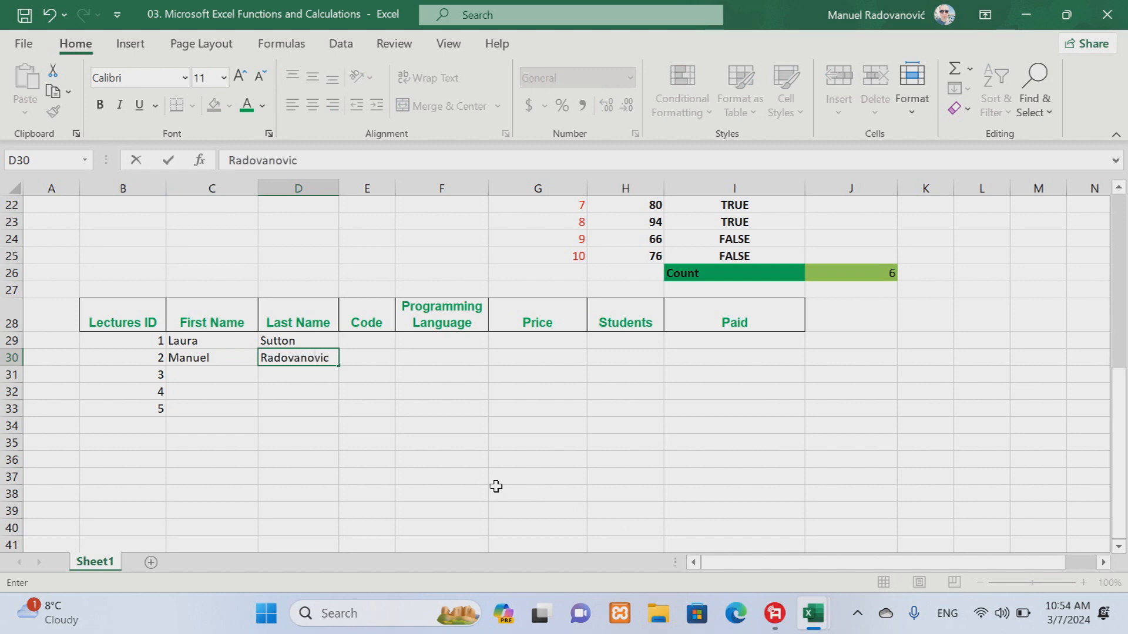
# Enter the first and last names of the lecturers with IDs 3 to 5 in C31:D33.
pyautogui.click(182, 376)
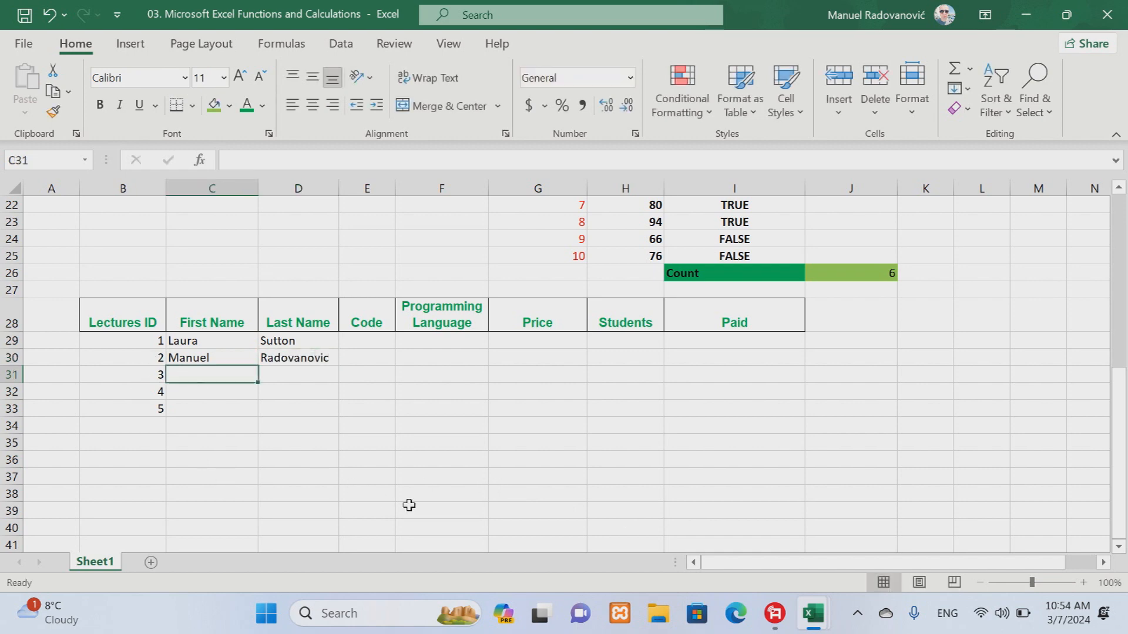
pyautogui.write('Anthony')
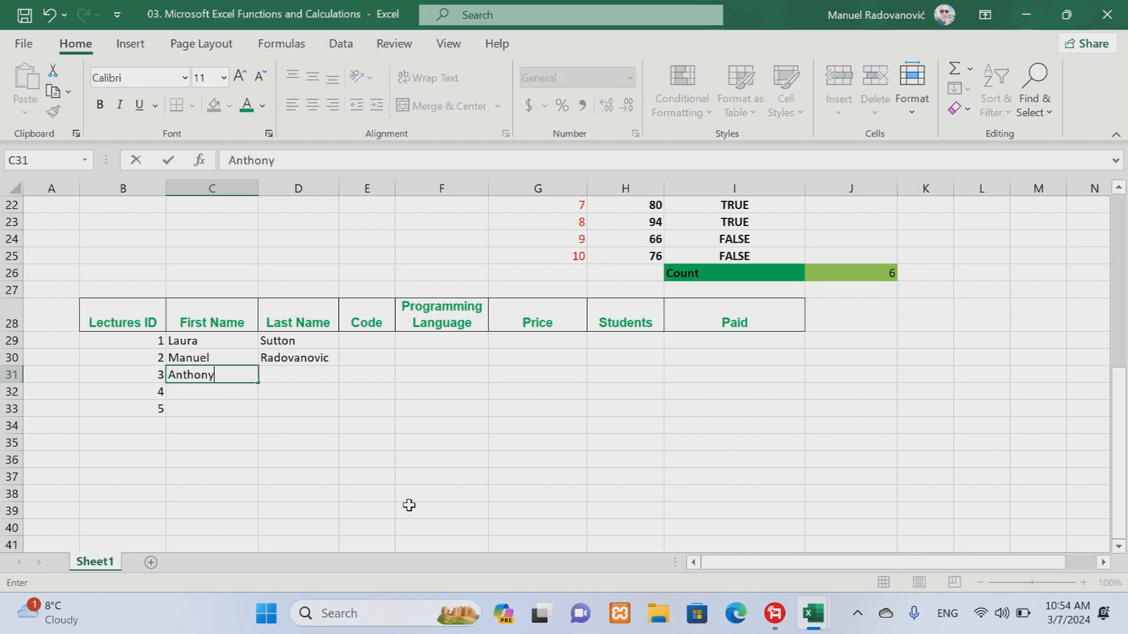
pyautogui.press('Tab')
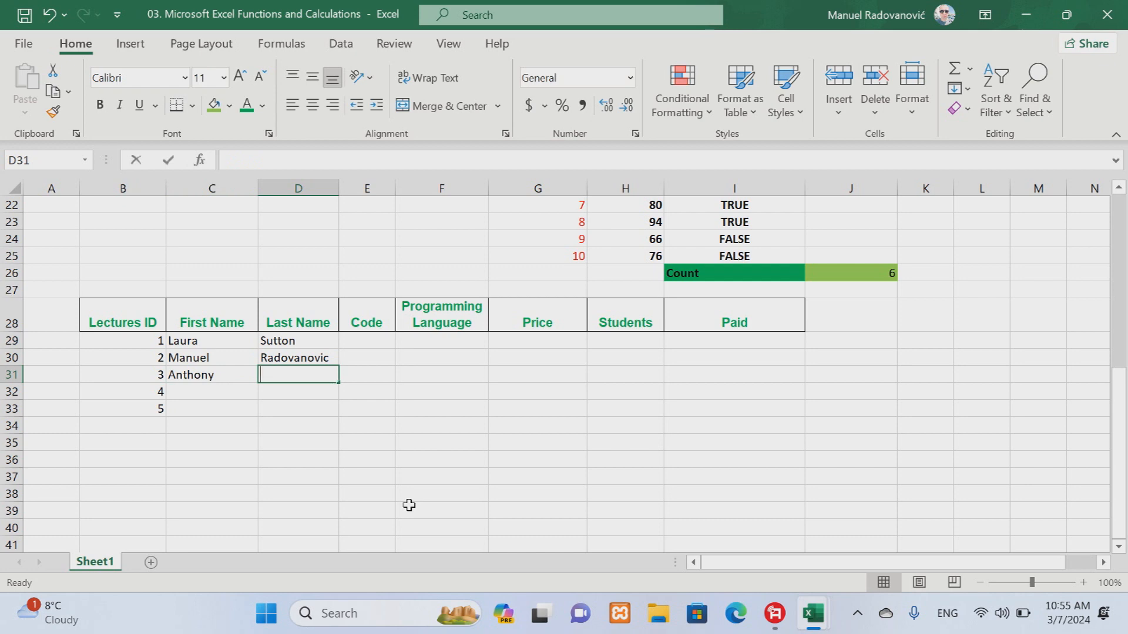
pyautogui.write('Bawn')
pyautogui.click(196, 395)
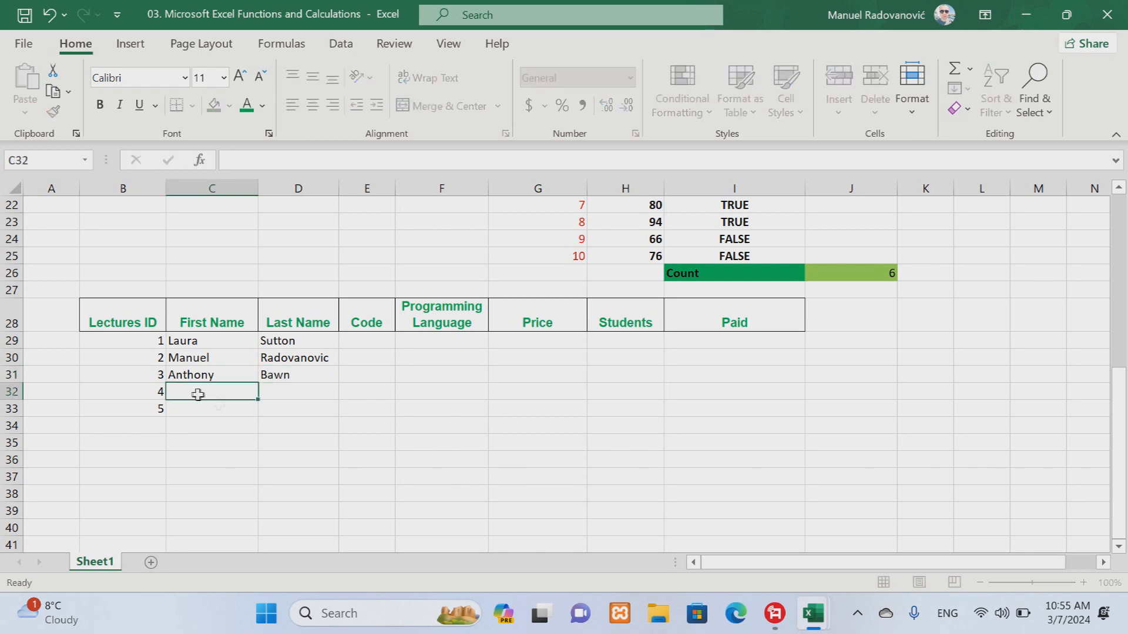
pyautogui.write('Peter')
pyautogui.press('Tab')
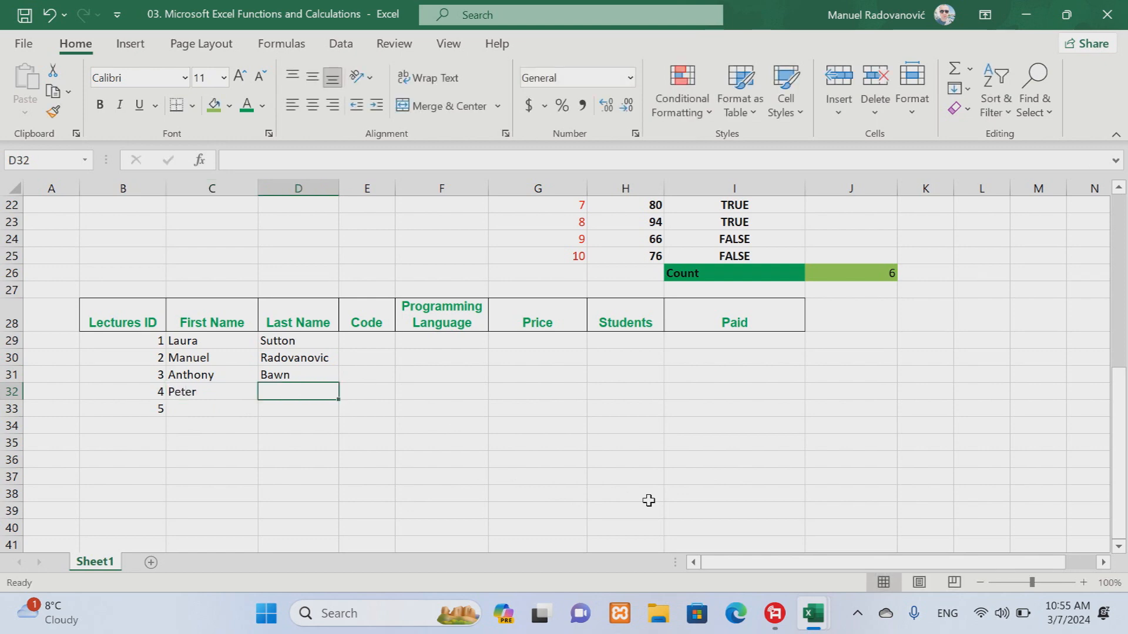
pyautogui.write('Shwimmer')
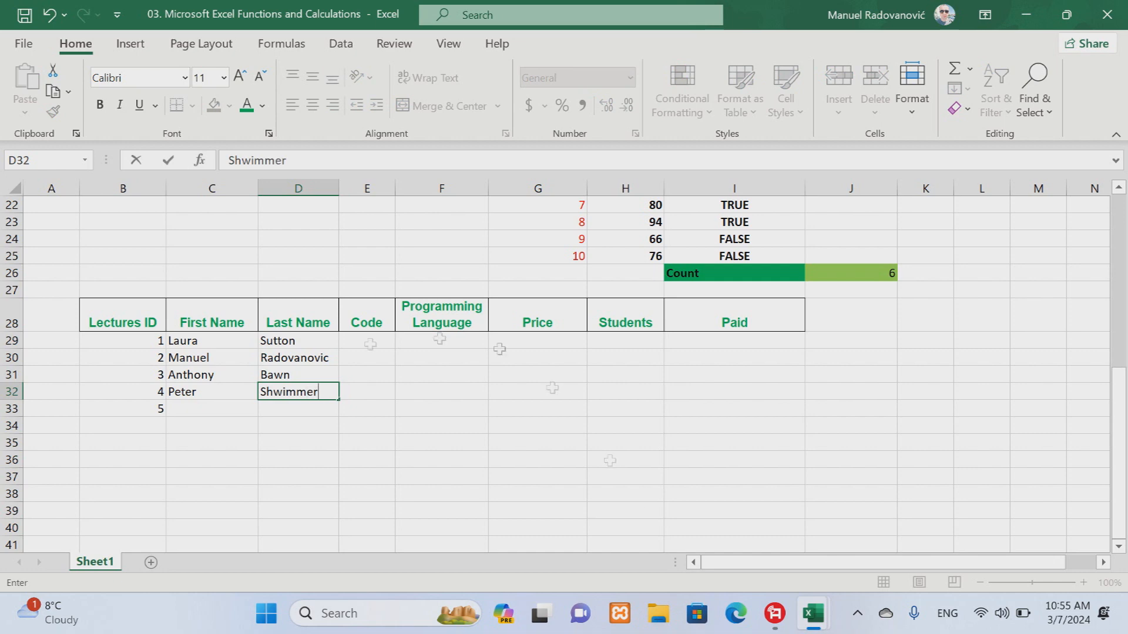
pyautogui.press('Return')
pyautogui.write('Christina')
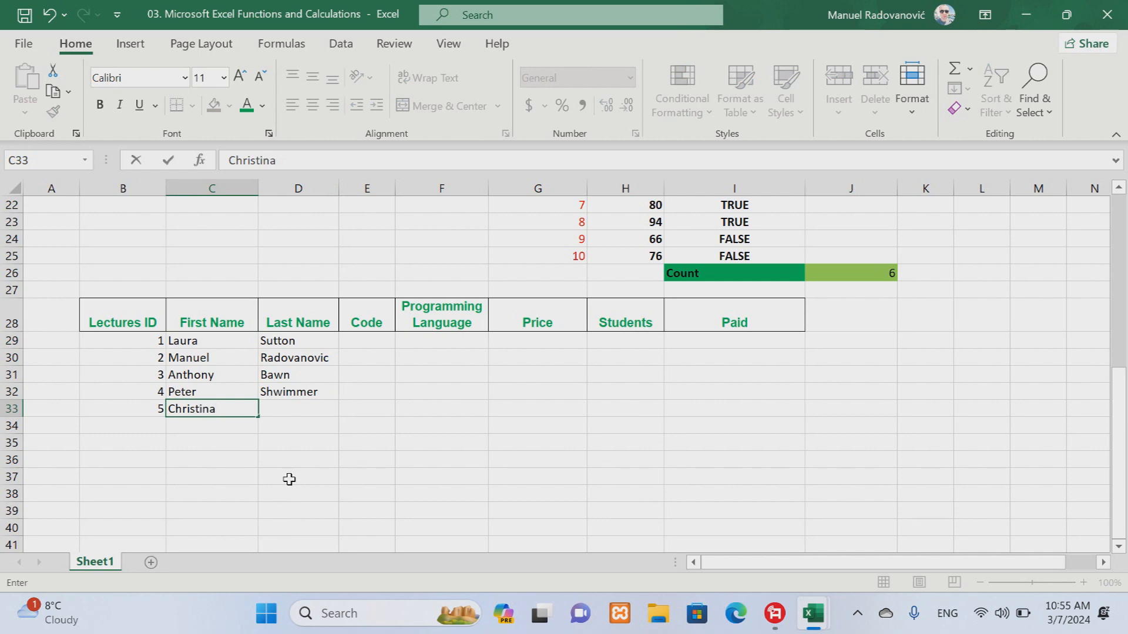
pyautogui.press('Tab')
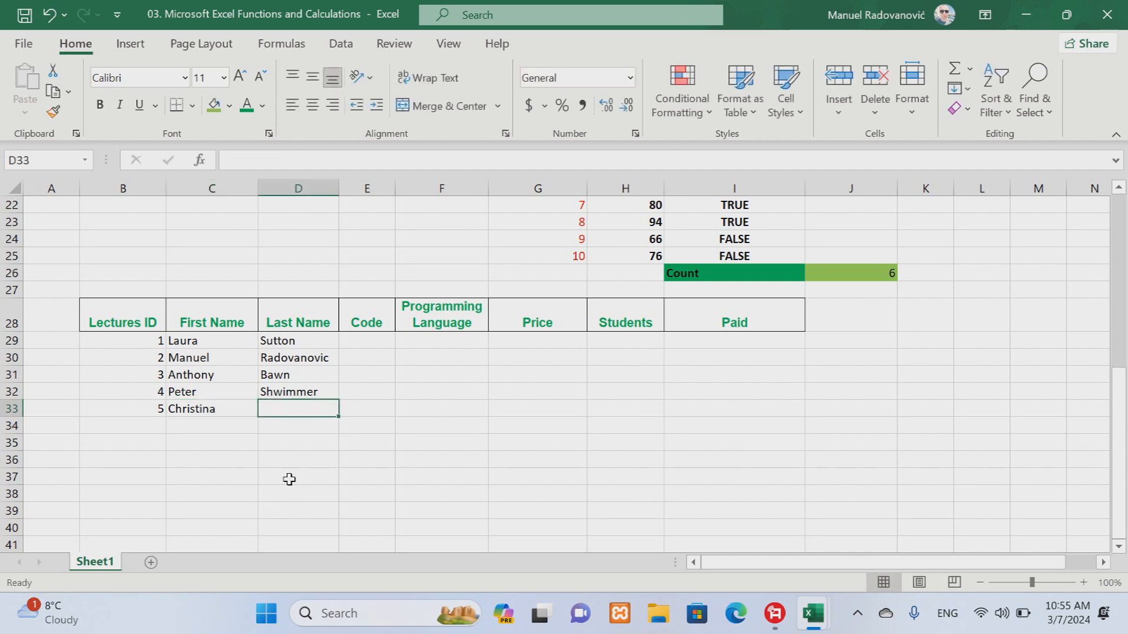
pyautogui.write('Huffmann')
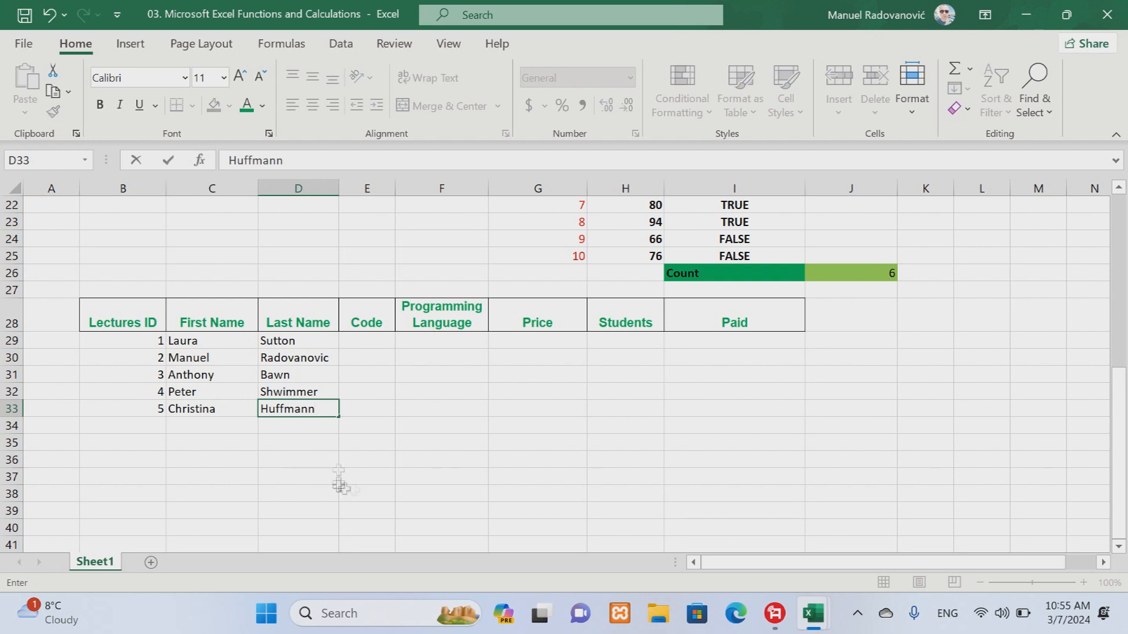
# Enter the code LASU in E29 and Flash Fill the codes MARA, ANBA, PESH and CHHU in E30:E33.
pyautogui.click(366, 342)
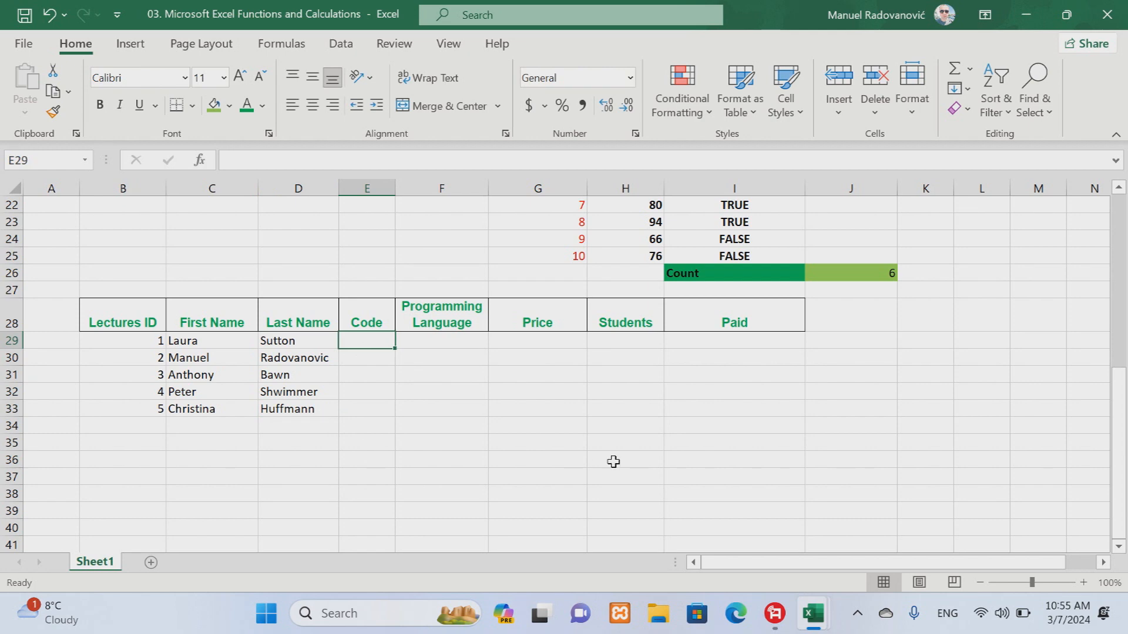
pyautogui.write('L')
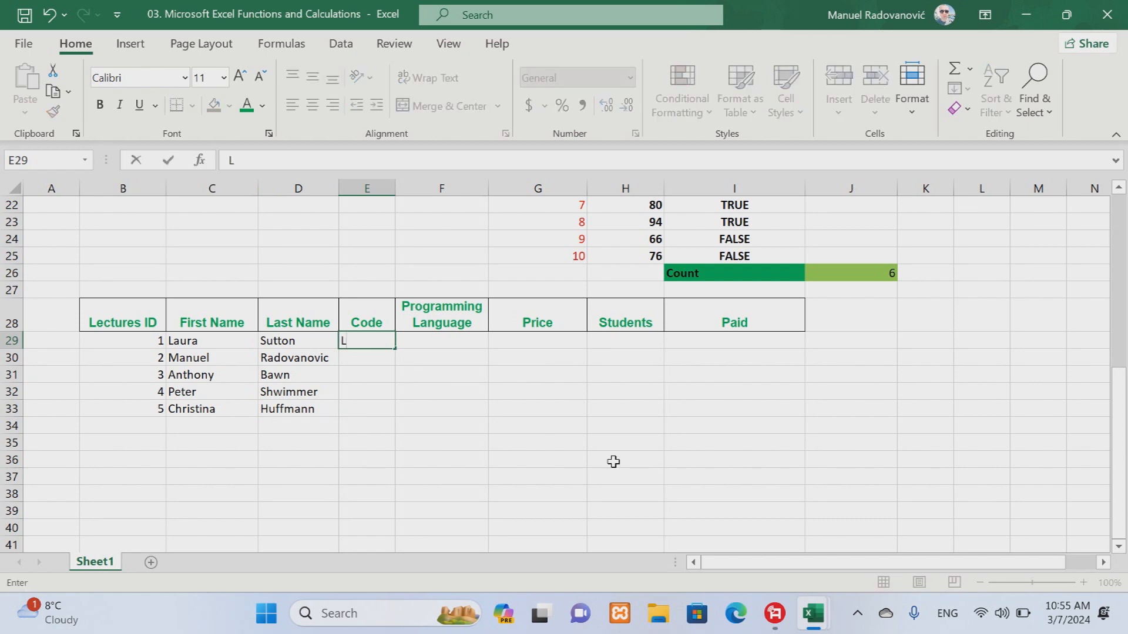
pyautogui.write('ASU')
pyautogui.press('Return')
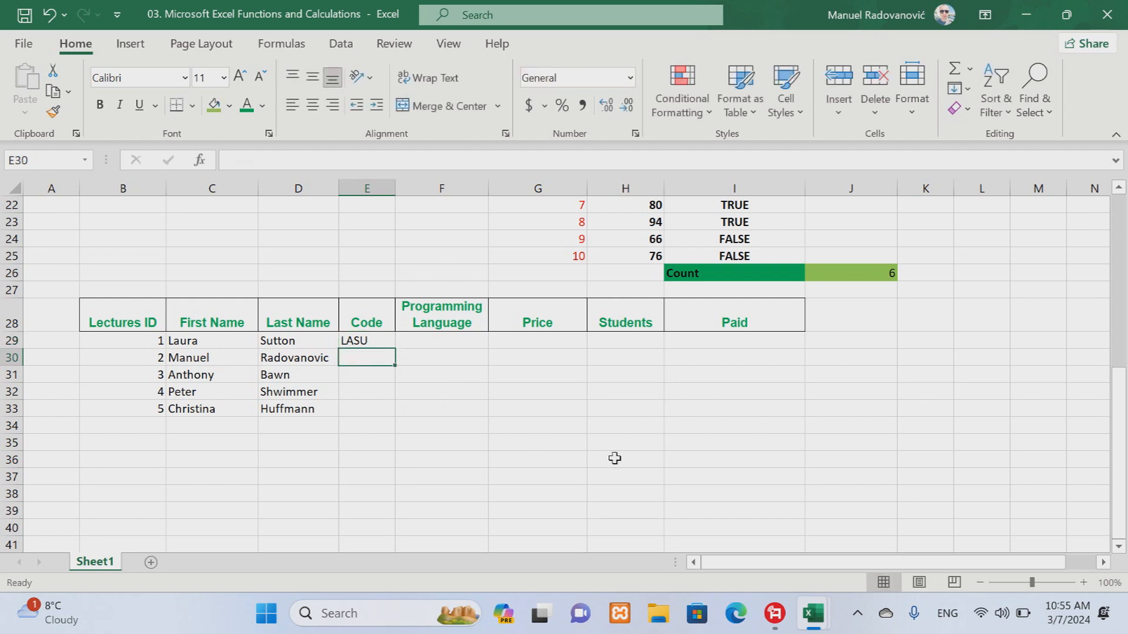
pyautogui.write('MARA')
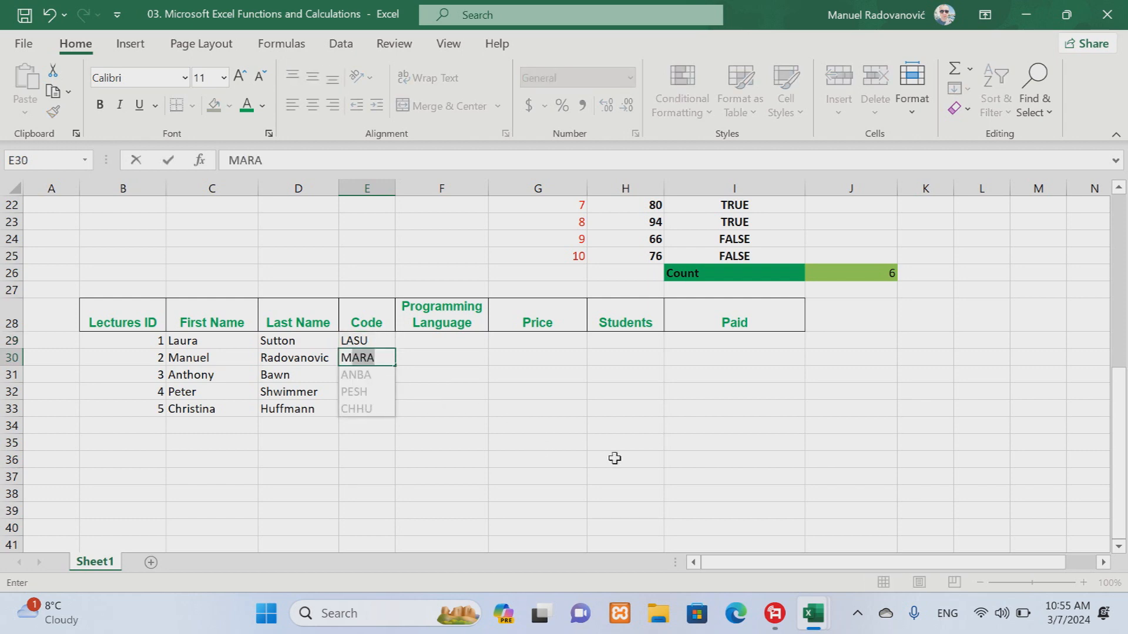
pyautogui.press('Return')
pyautogui.click(443, 340)
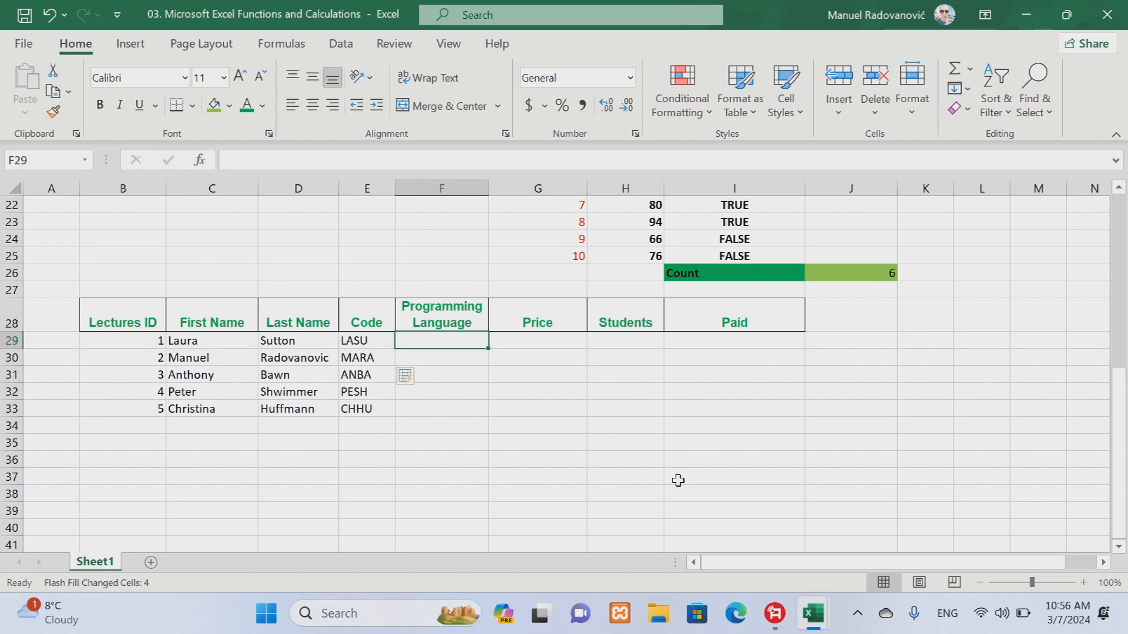
# Enter the programming languages C, C#, C++, Java and Python in F29:F33 of the lecturers table.
pyautogui.write('C')
pyautogui.press('Return')
pyautogui.write('C#')
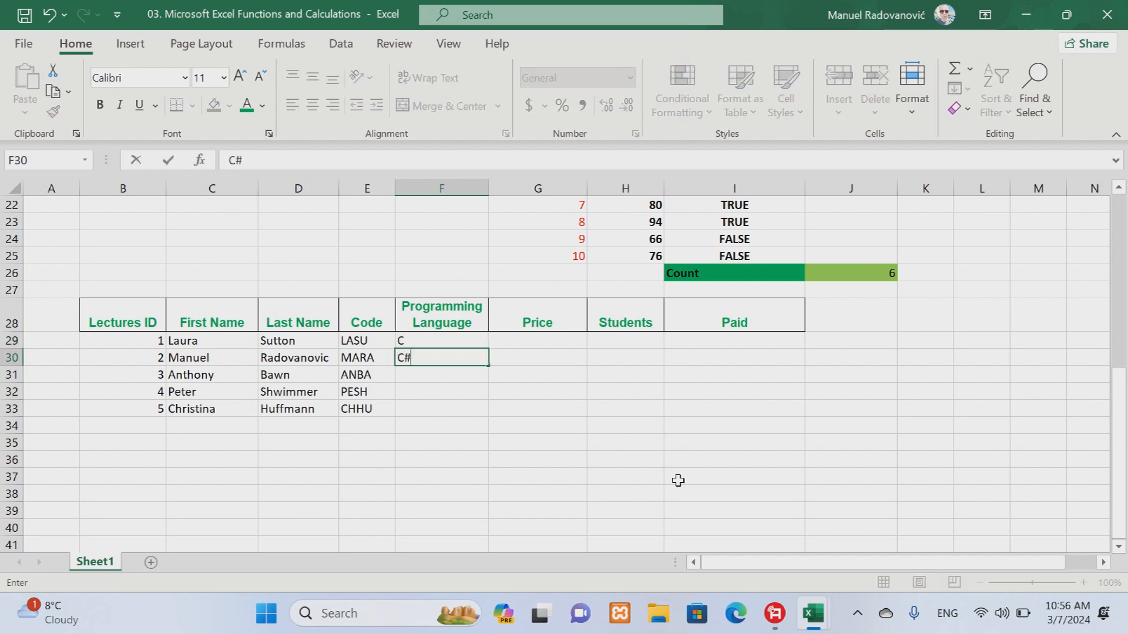
pyautogui.press('Return')
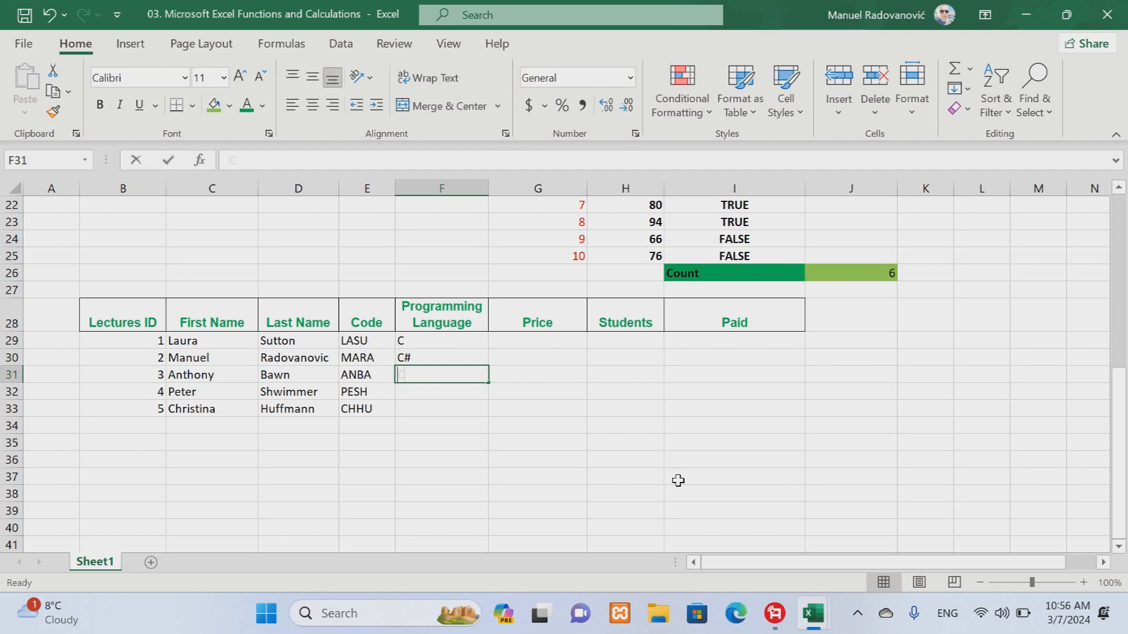
pyautogui.write('C++')
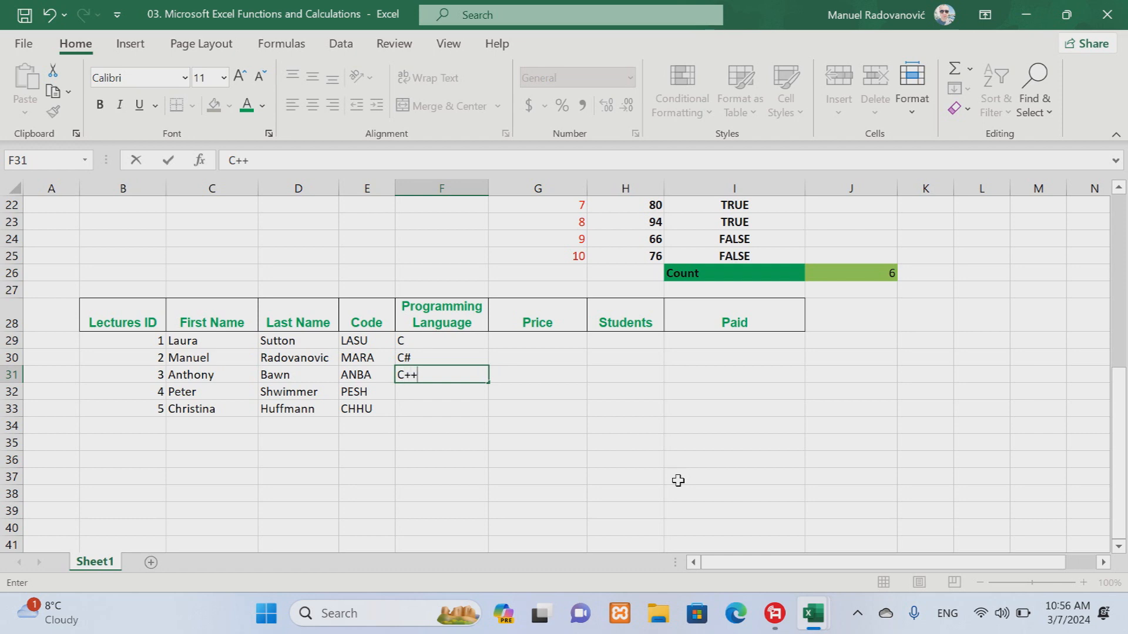
pyautogui.press('Return')
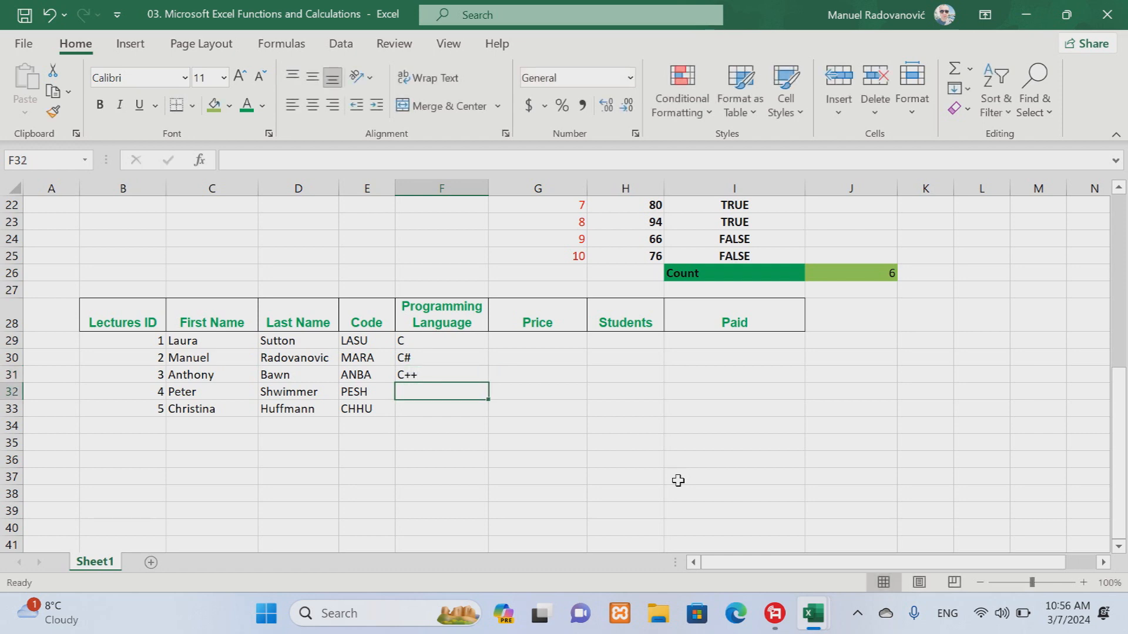
pyautogui.write('Java')
pyautogui.press('Return')
pyautogui.write('Python')
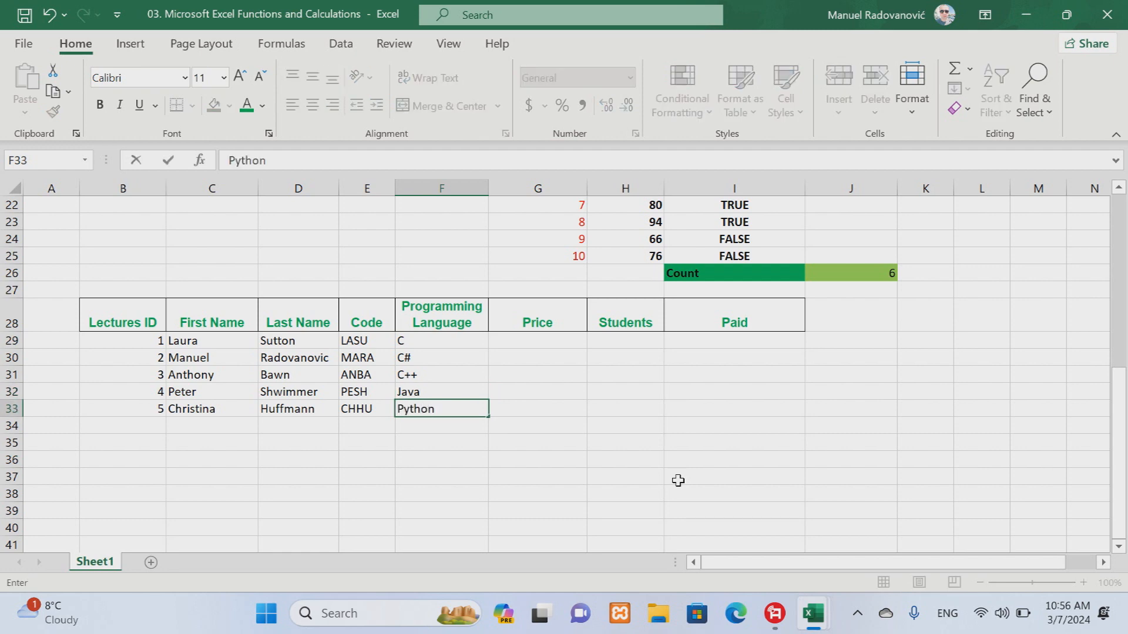
# Enter the prices 380, 490 and 450 for the C, C# and C++ lecturers in G29:G31.
pyautogui.click(538, 343)
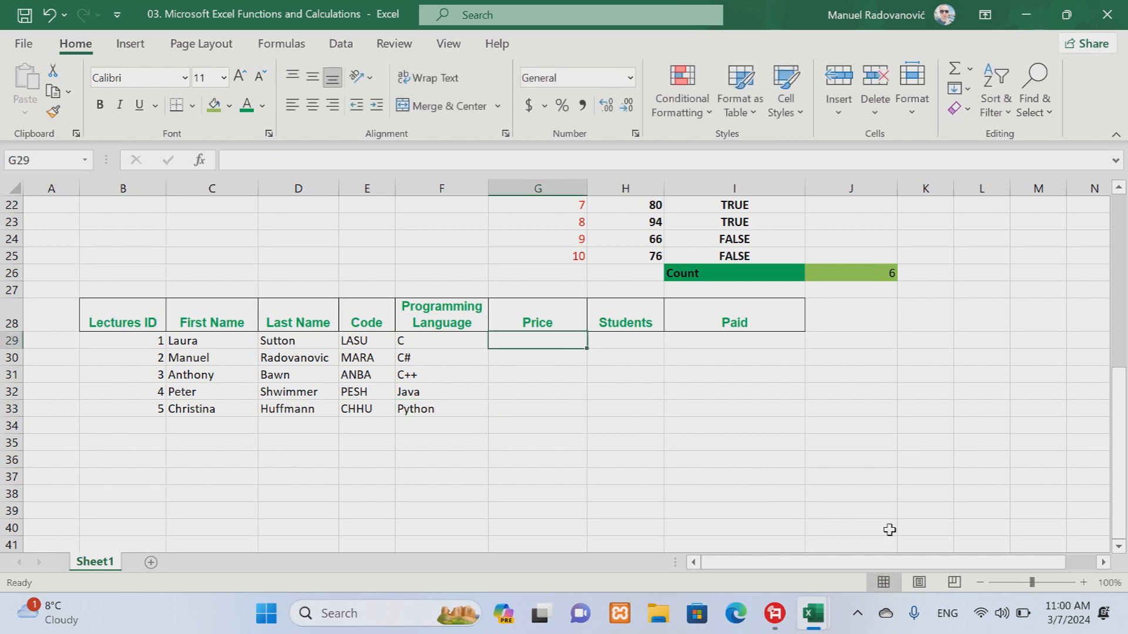
pyautogui.write('380')
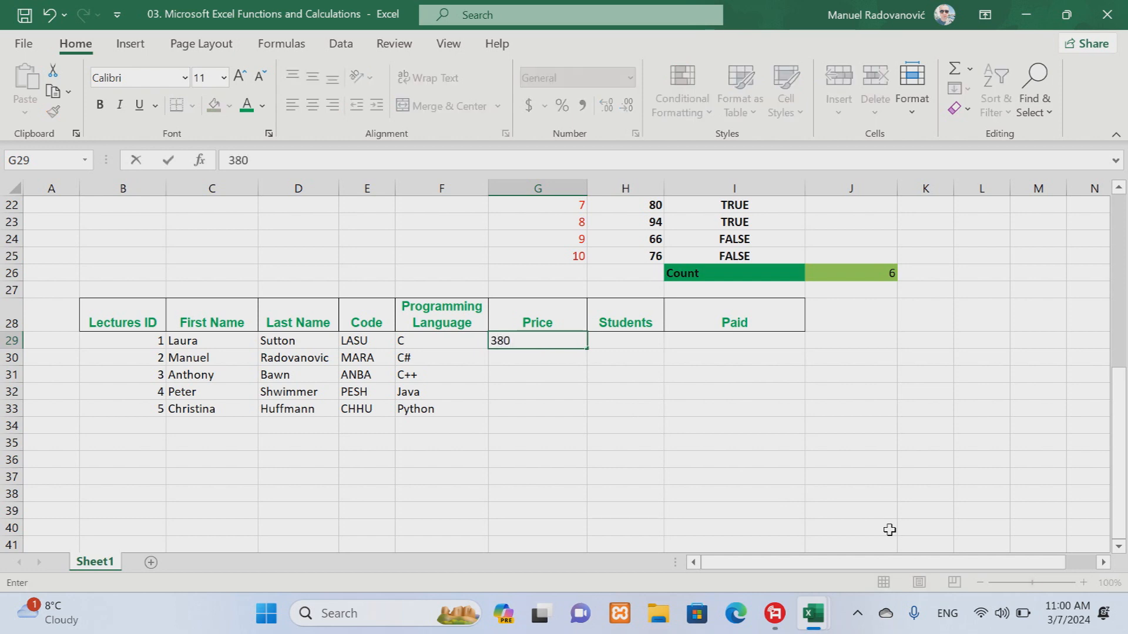
pyautogui.hotkey('ctrl', 'Return')
pyautogui.press('Return')
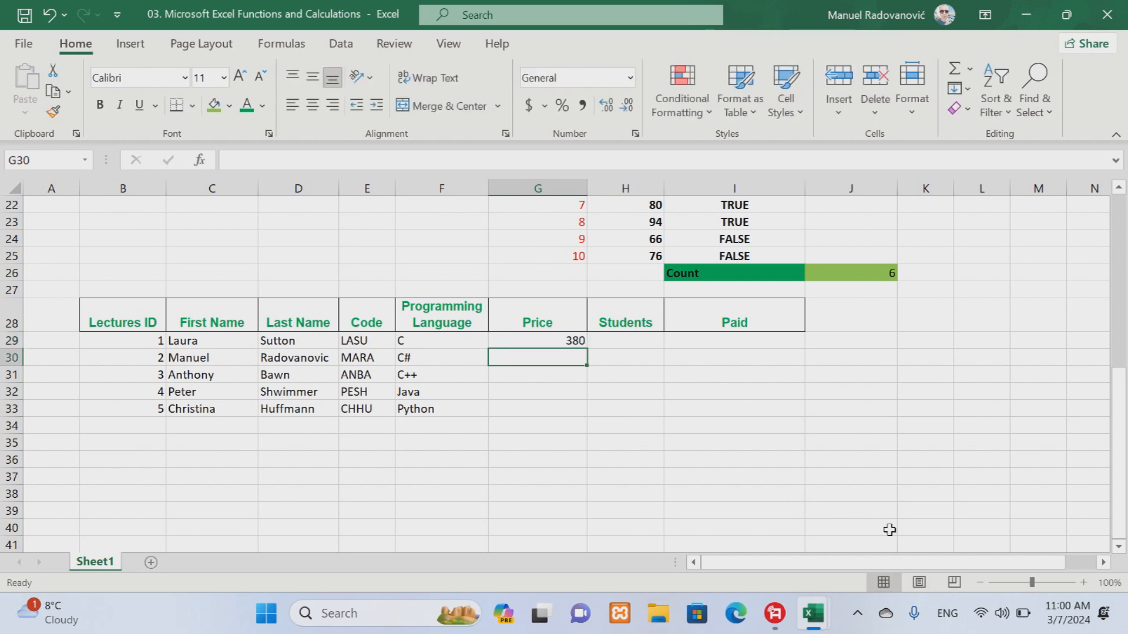
pyautogui.write('490')
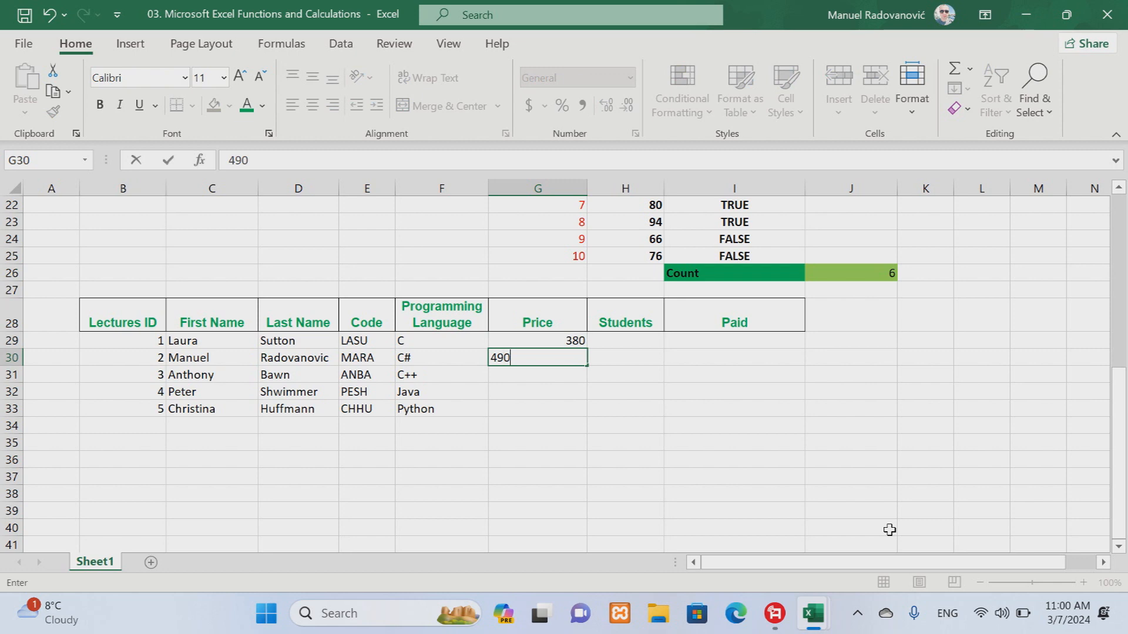
pyautogui.press('Return')
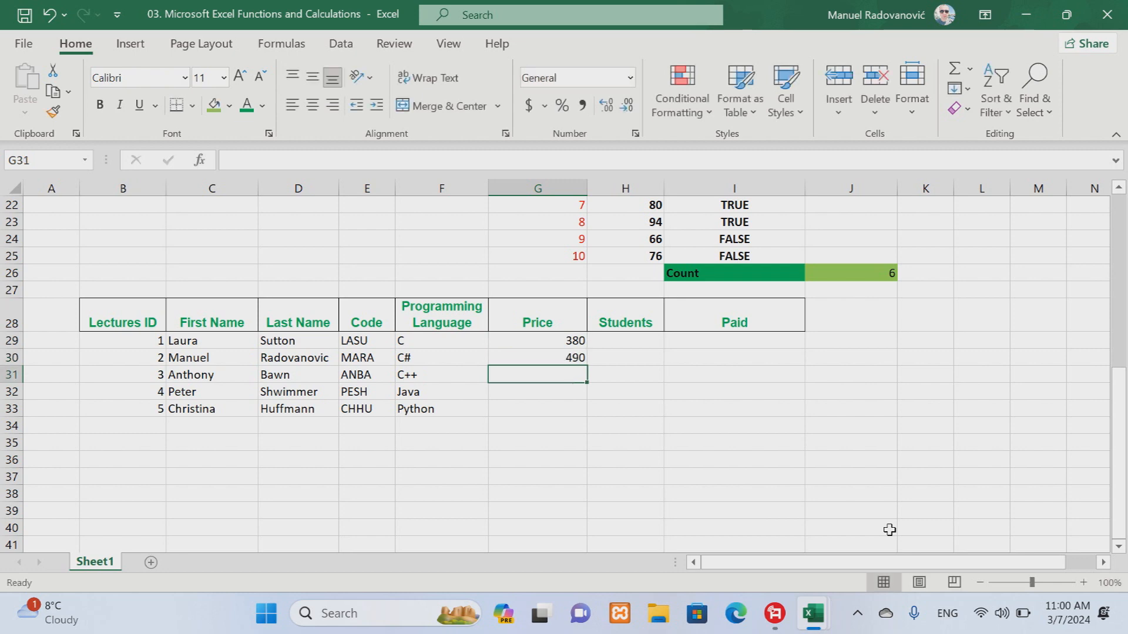
pyautogui.write('450')
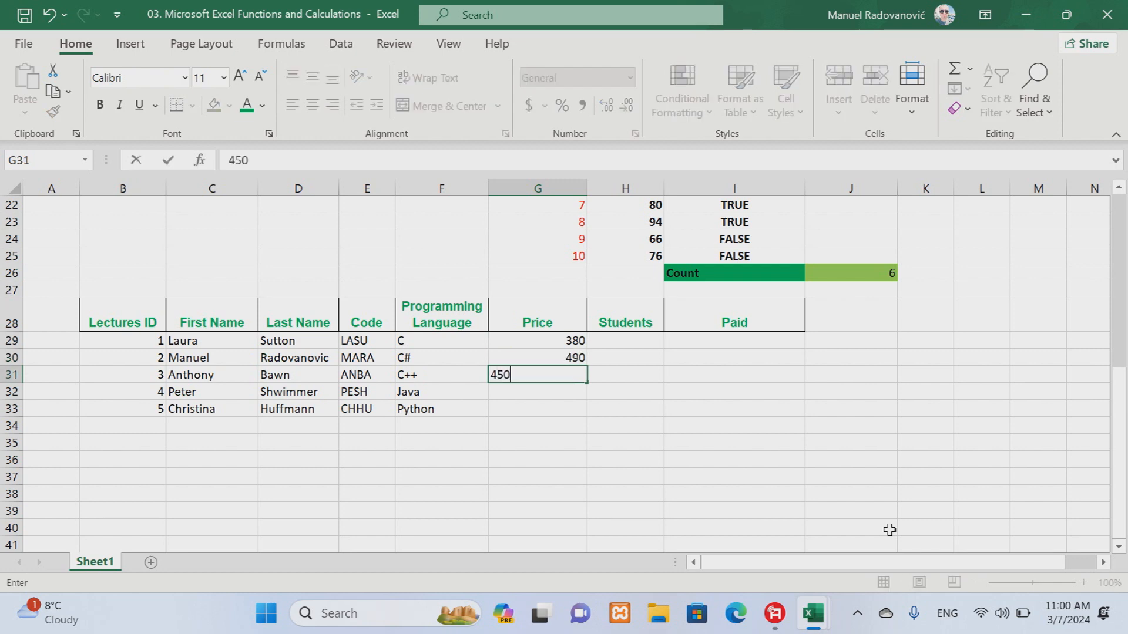
pyautogui.press('Return')
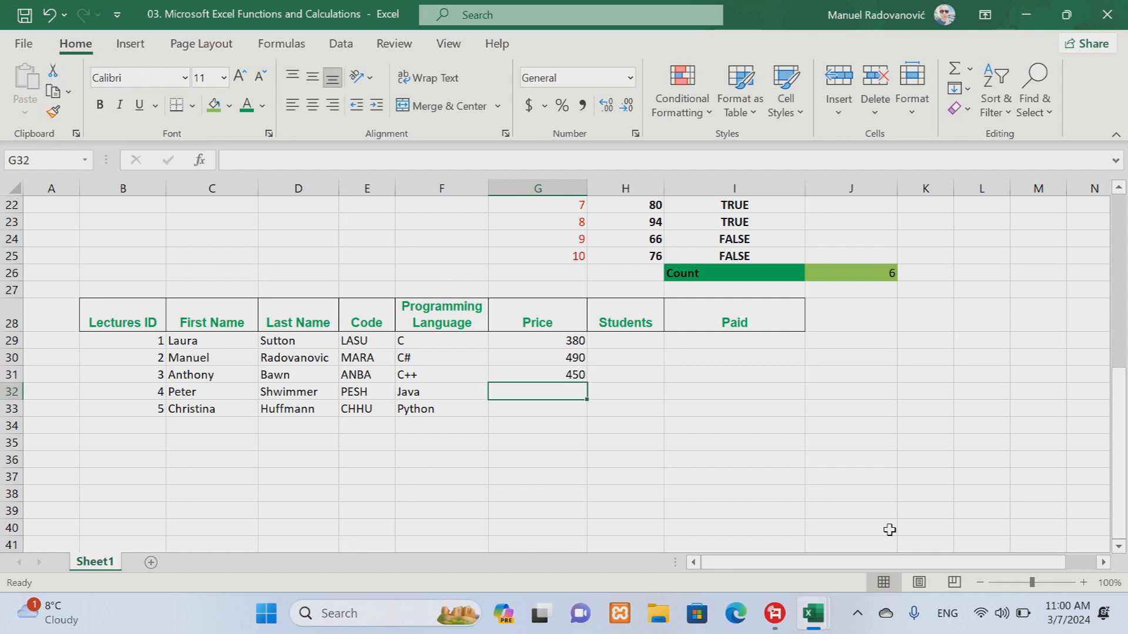
# Enter the prices 420 and 400 for the Java and Python lecturers in G32:G33.
pyautogui.write('429')
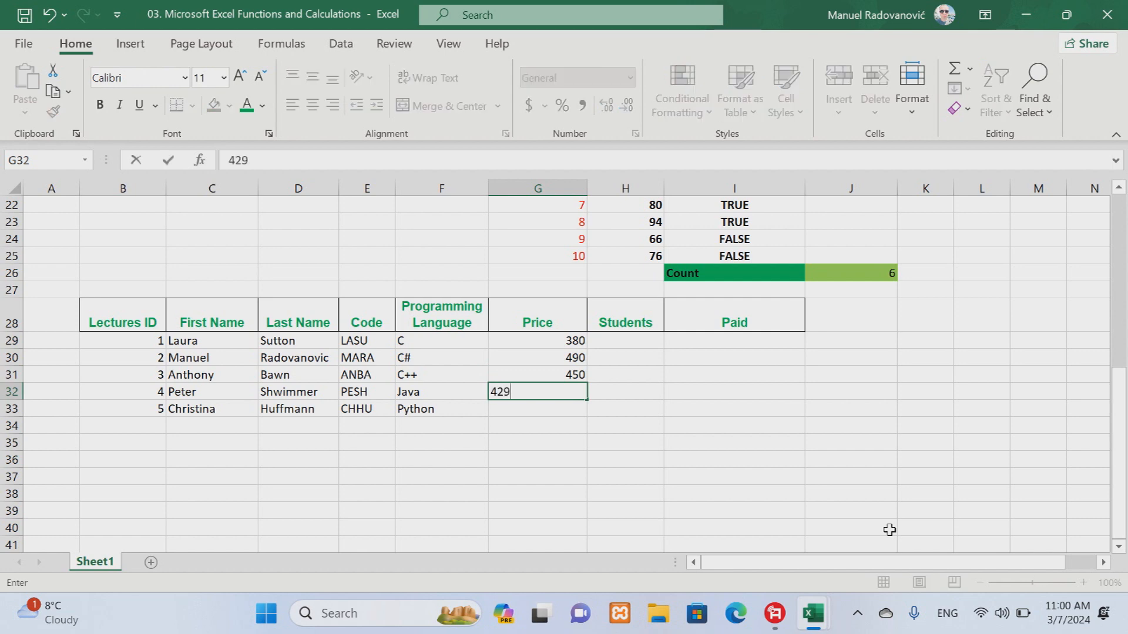
pyautogui.press('BackSpace')
pyautogui.write('0')
pyautogui.press('Return')
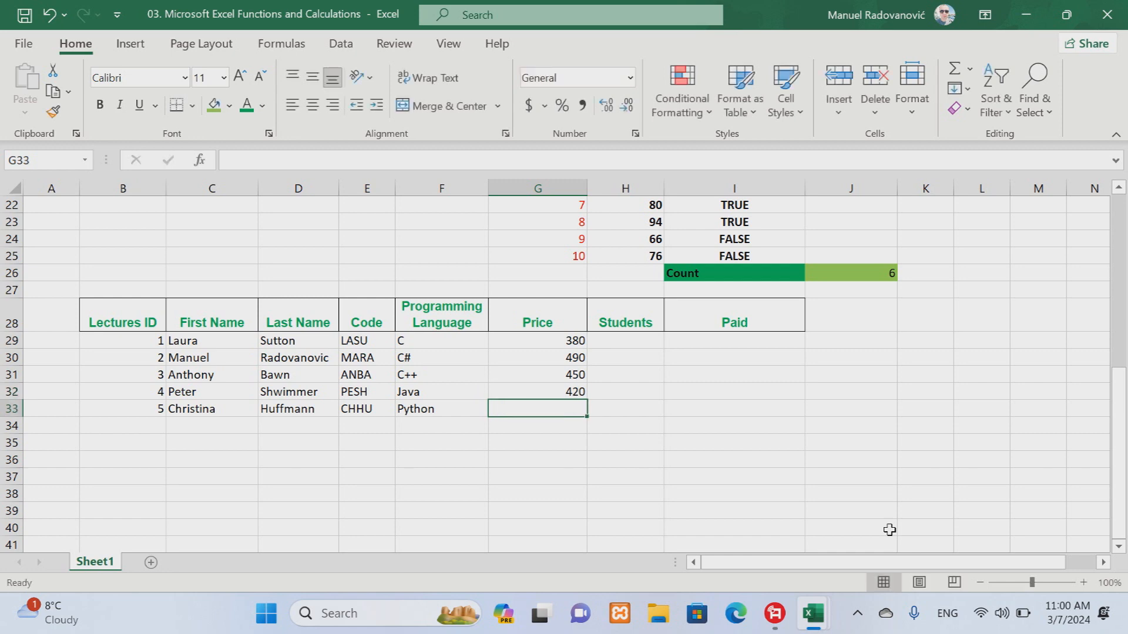
pyautogui.write('400')
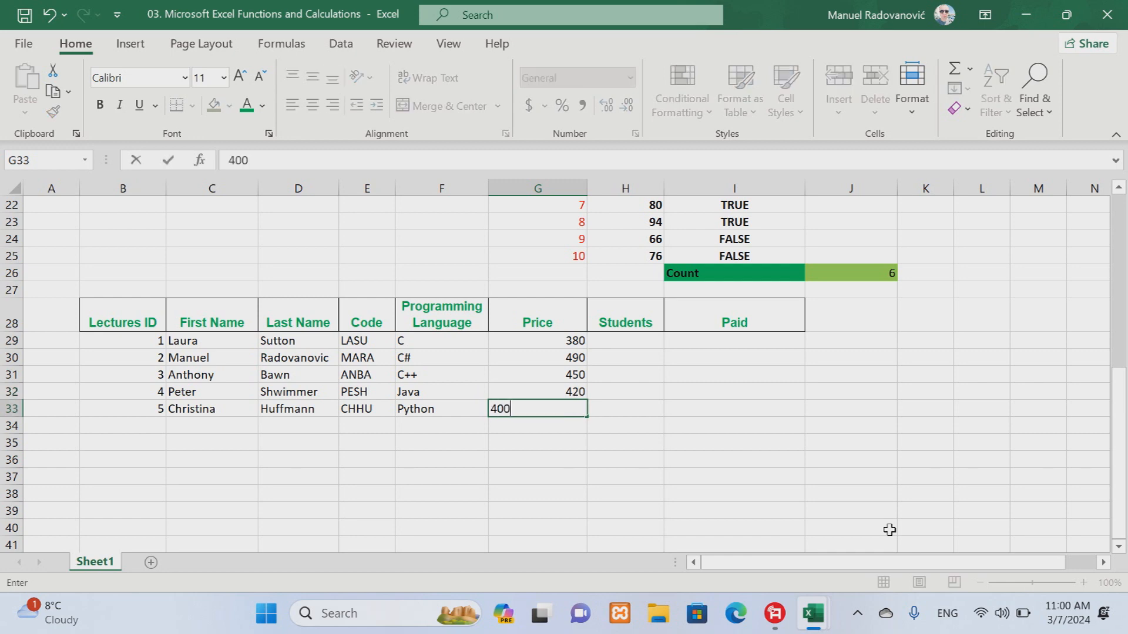
pyautogui.press('Tab')
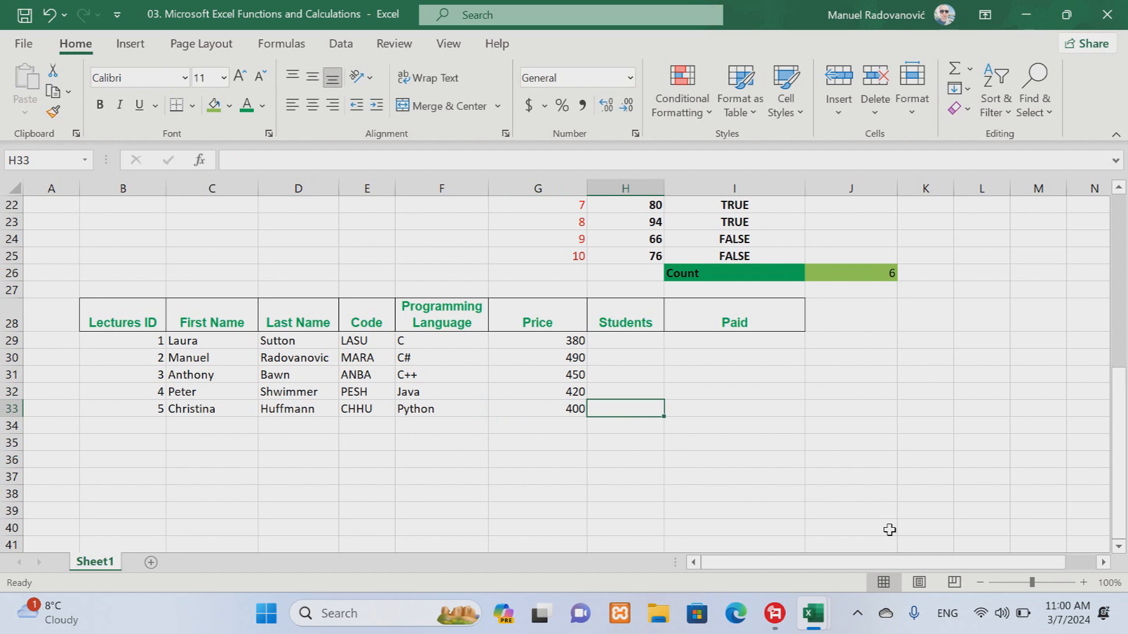
# Count the C students in H29 with a COUNTA formula referencing F5 in the students table.
pyautogui.press('Up')
pyautogui.press('Up')
pyautogui.press('Up')
pyautogui.press('Up')
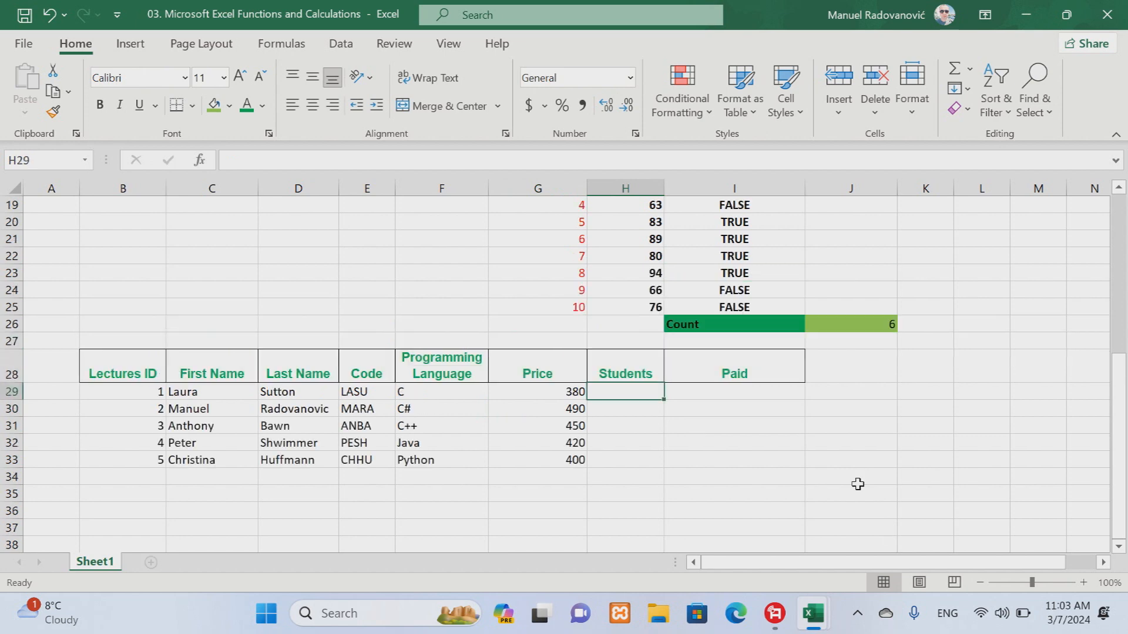
pyautogui.click(265, 161)
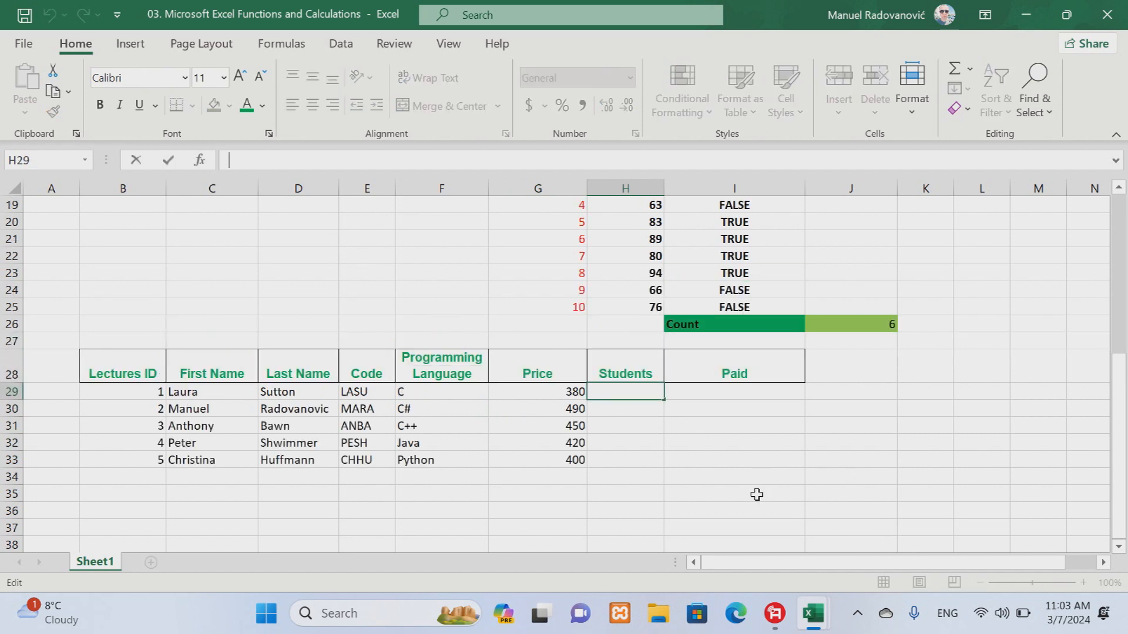
pyautogui.write('=')
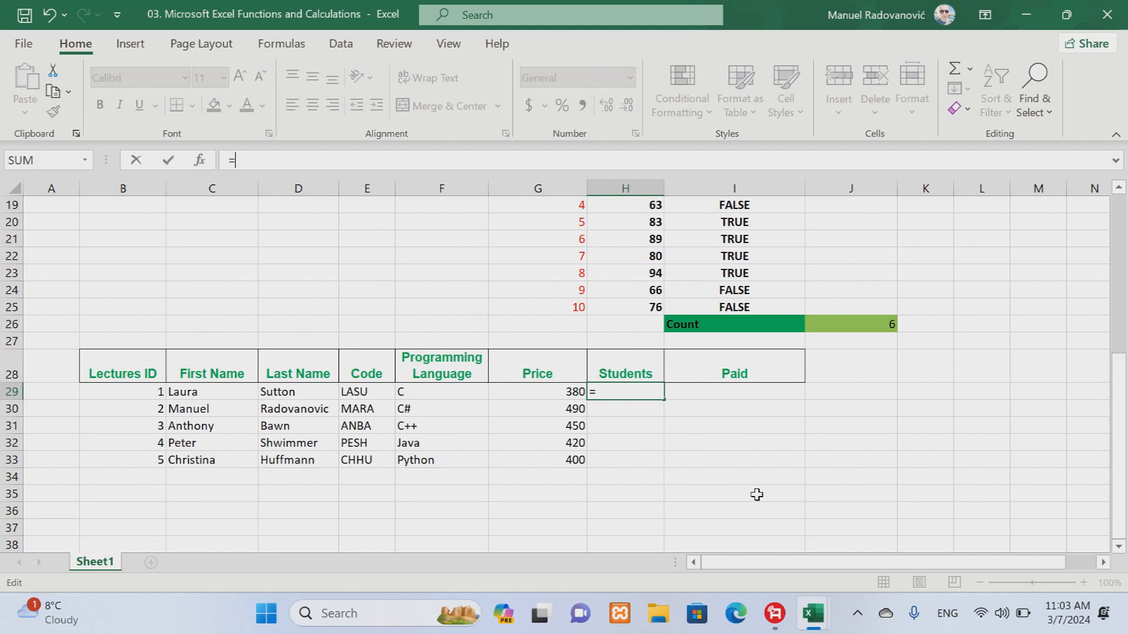
pyautogui.write('cou')
pyautogui.press('Down')
pyautogui.press('Tab')
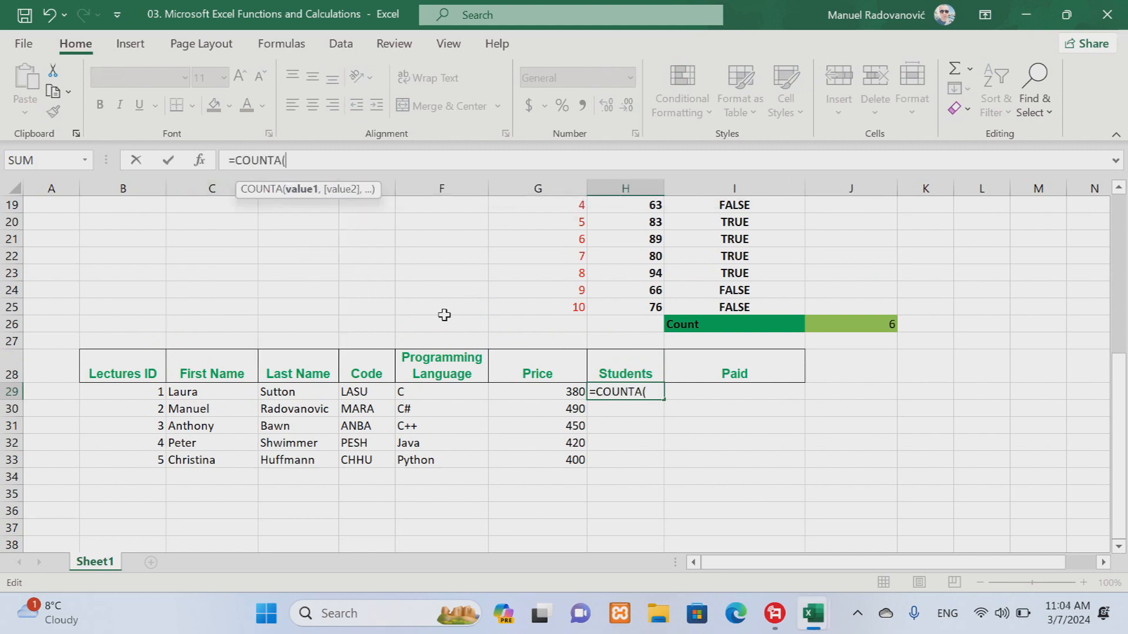
pyautogui.scroll(6, 931, 423)
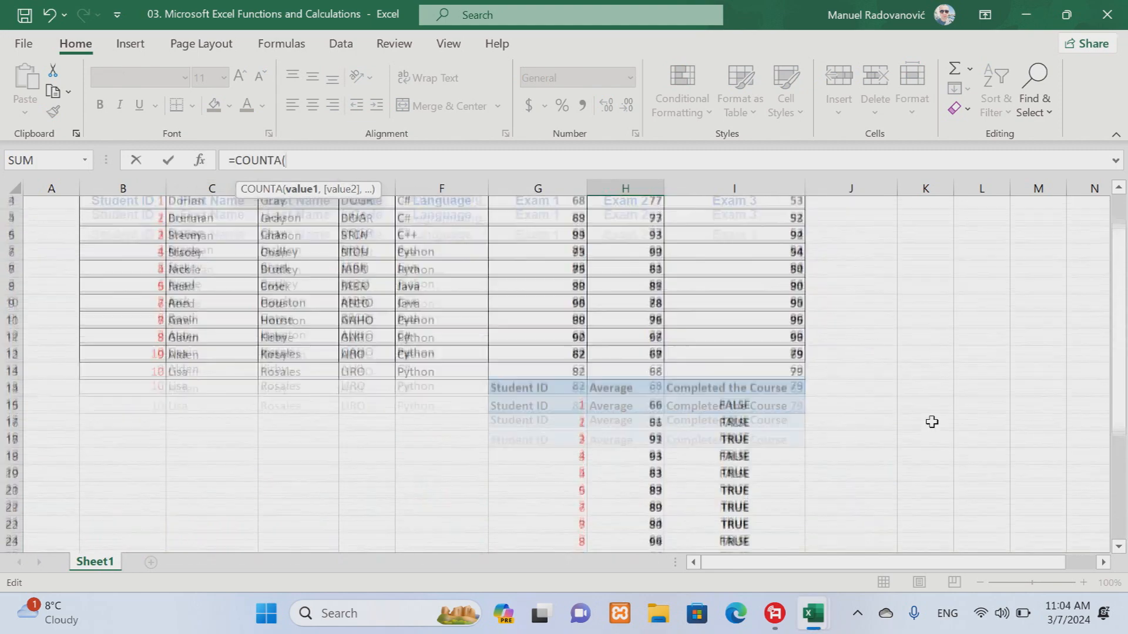
pyautogui.click(409, 334)
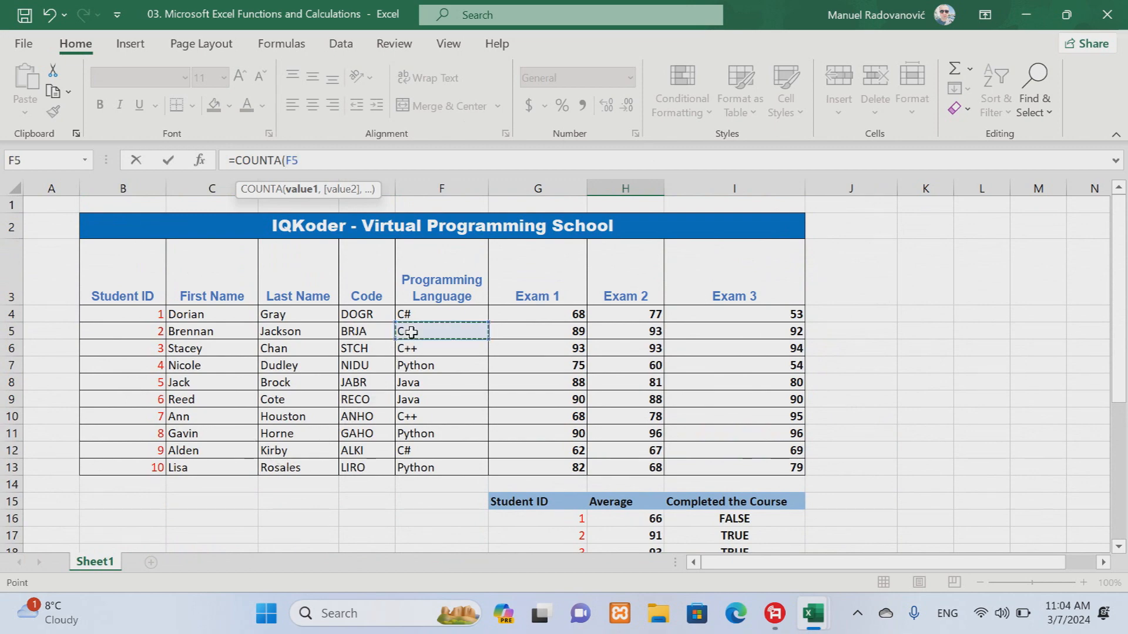
pyautogui.scroll(-5, 1012, 374)
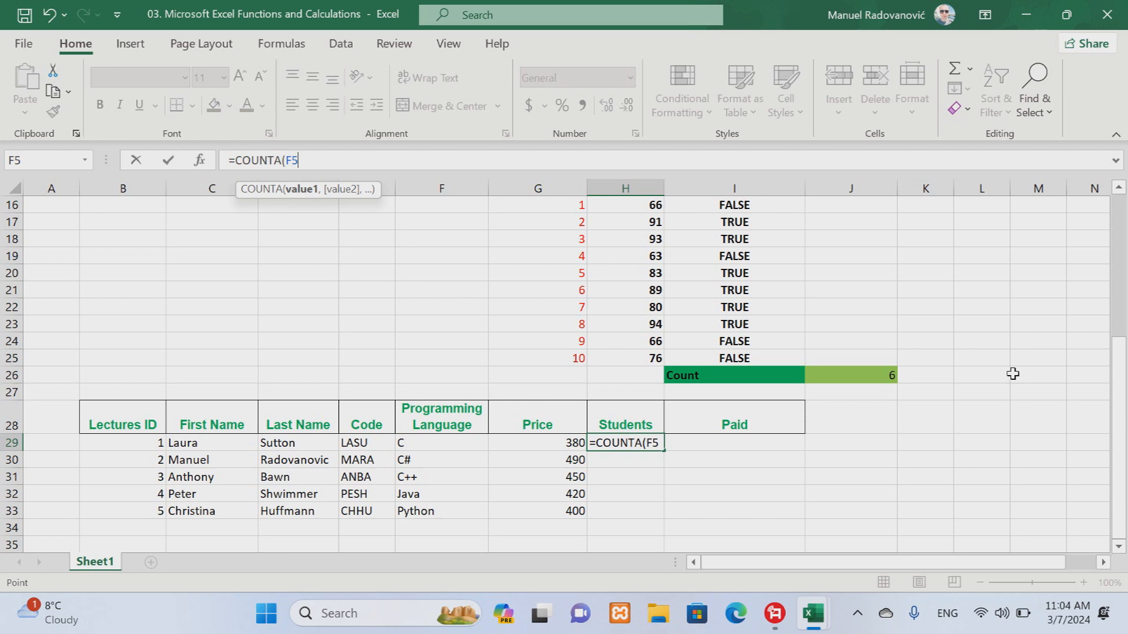
pyautogui.press('Return')
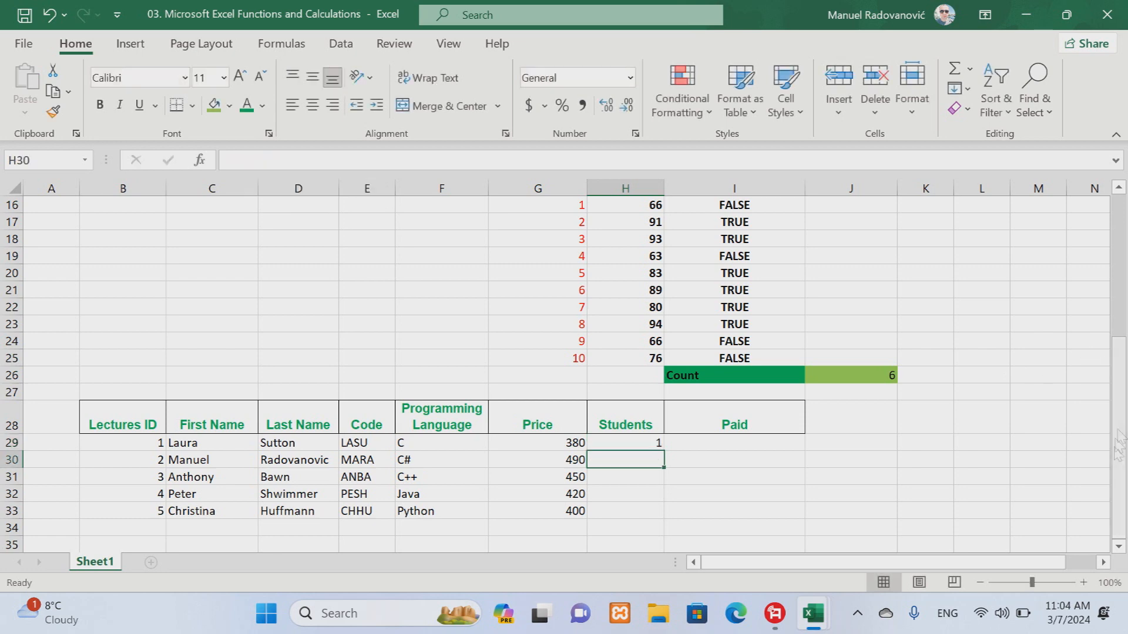
# Count the C# students in H30 with a COUNTA formula referencing F4 and F12.
pyautogui.click(249, 160)
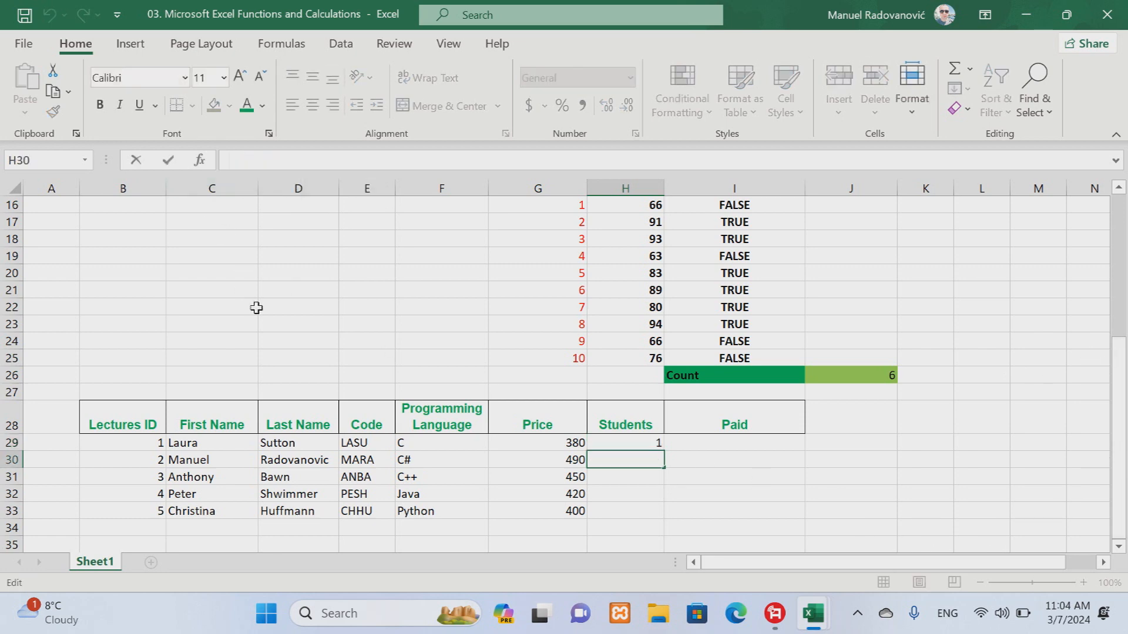
pyautogui.write('=')
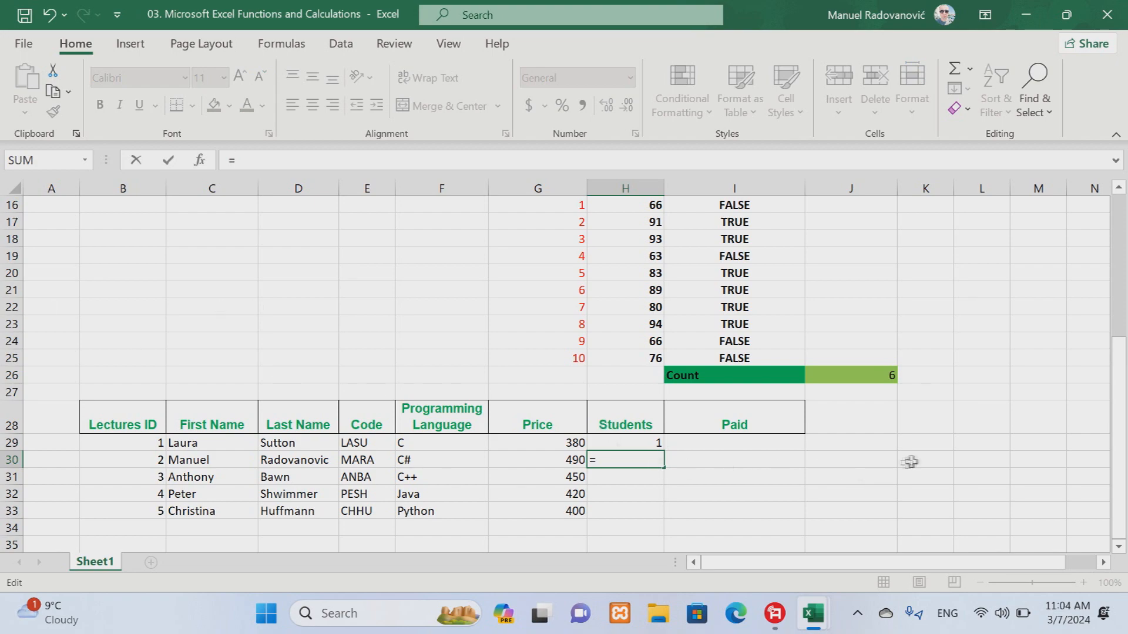
pyautogui.write('cou')
pyautogui.press('Down')
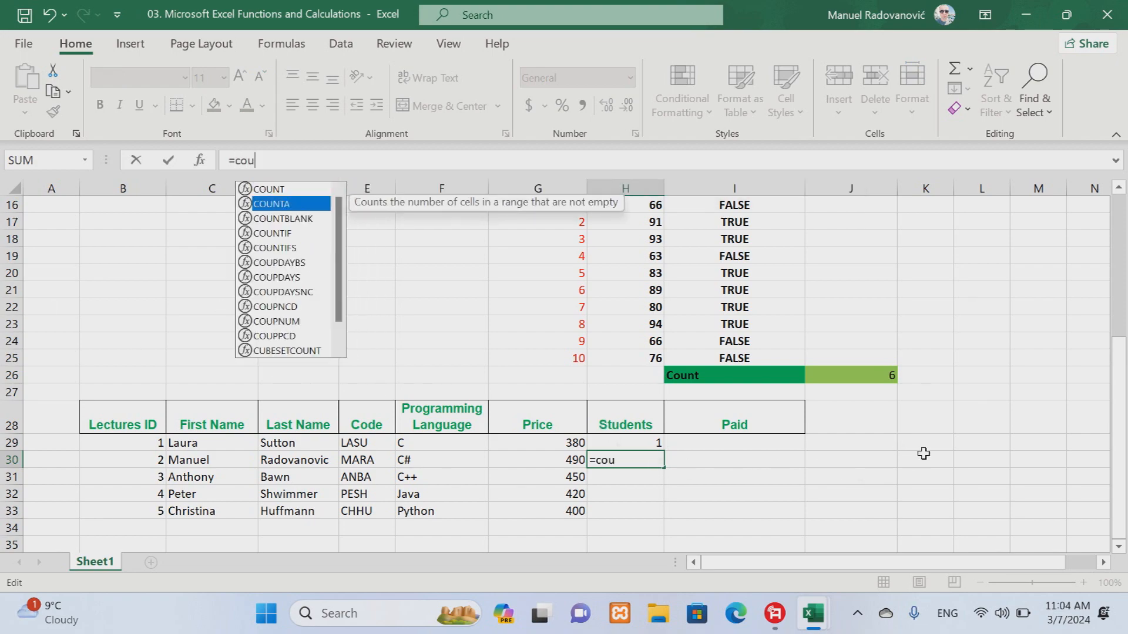
pyautogui.press('Tab')
pyautogui.scroll(5, 980, 447)
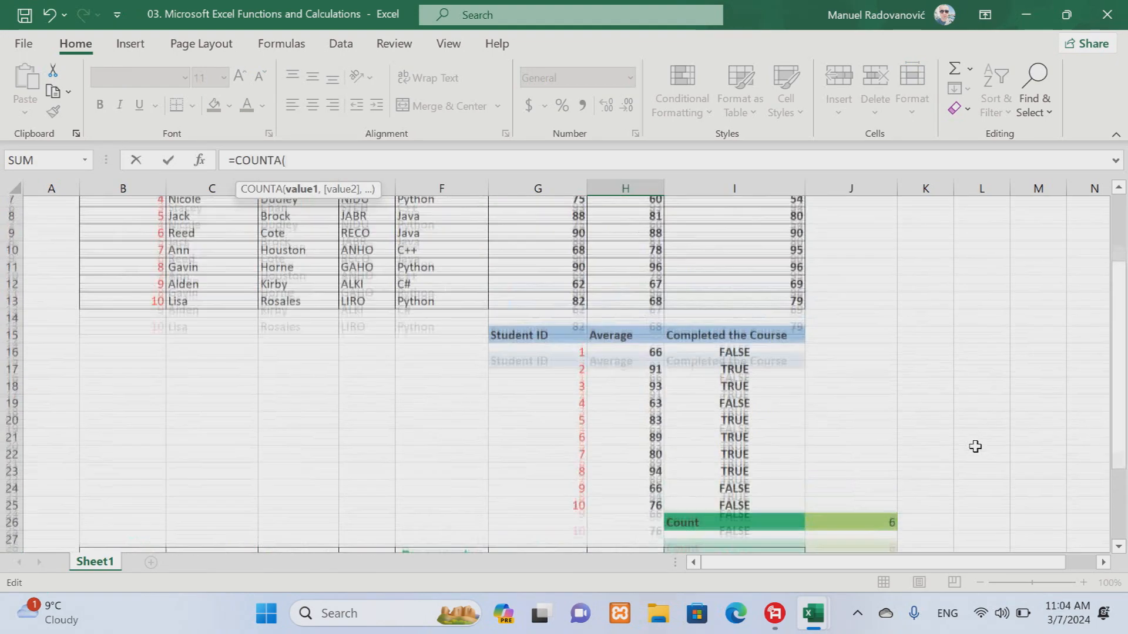
pyautogui.scroll(-4, 980, 447)
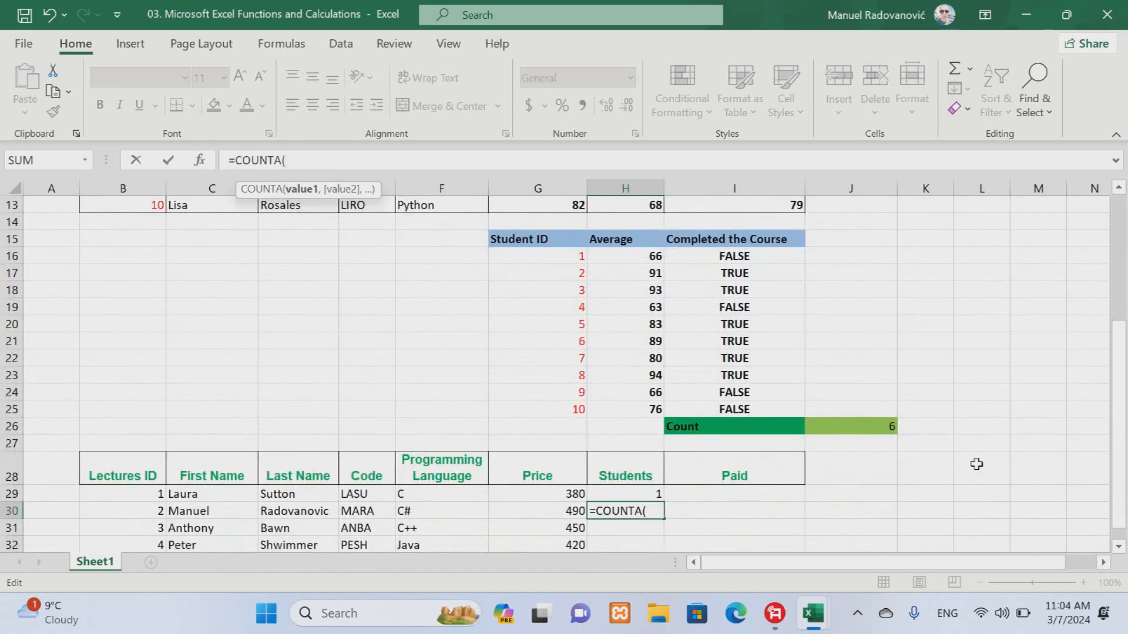
pyautogui.scroll(4, 885, 517)
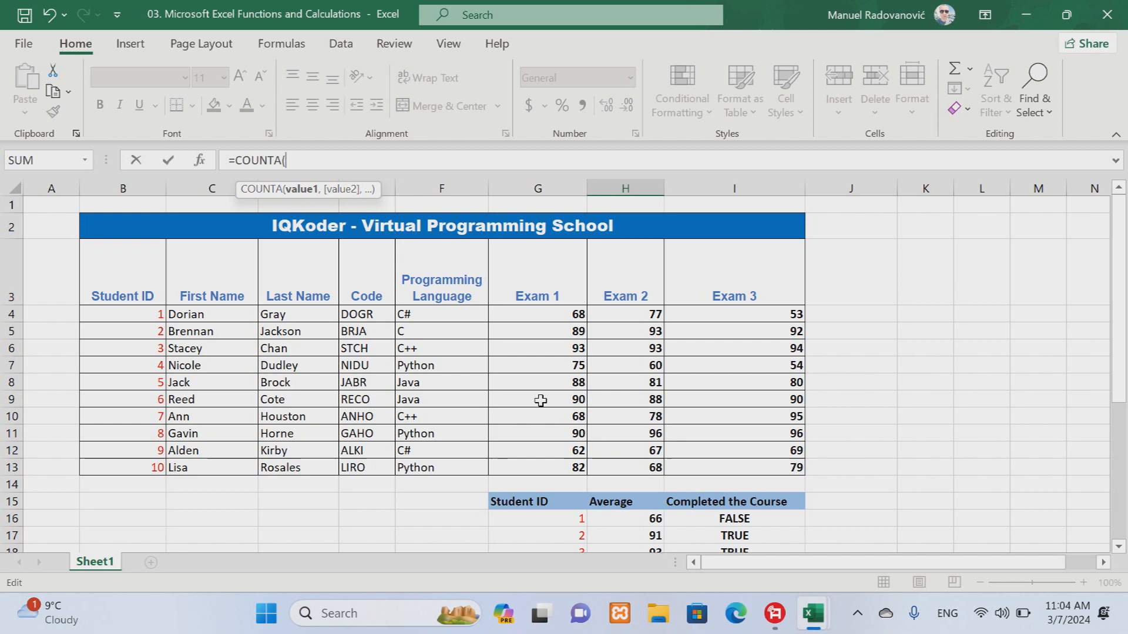
pyautogui.click(410, 314)
pyautogui.write(',')
pyautogui.click(418, 449)
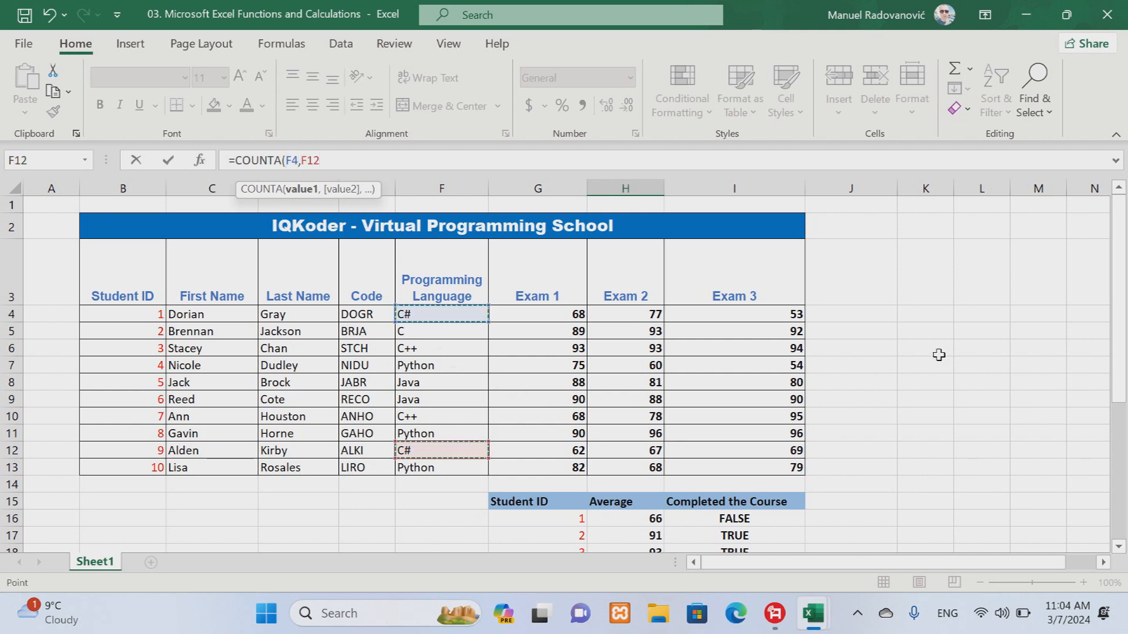
pyautogui.scroll(-4, 939, 355)
pyautogui.press('Return')
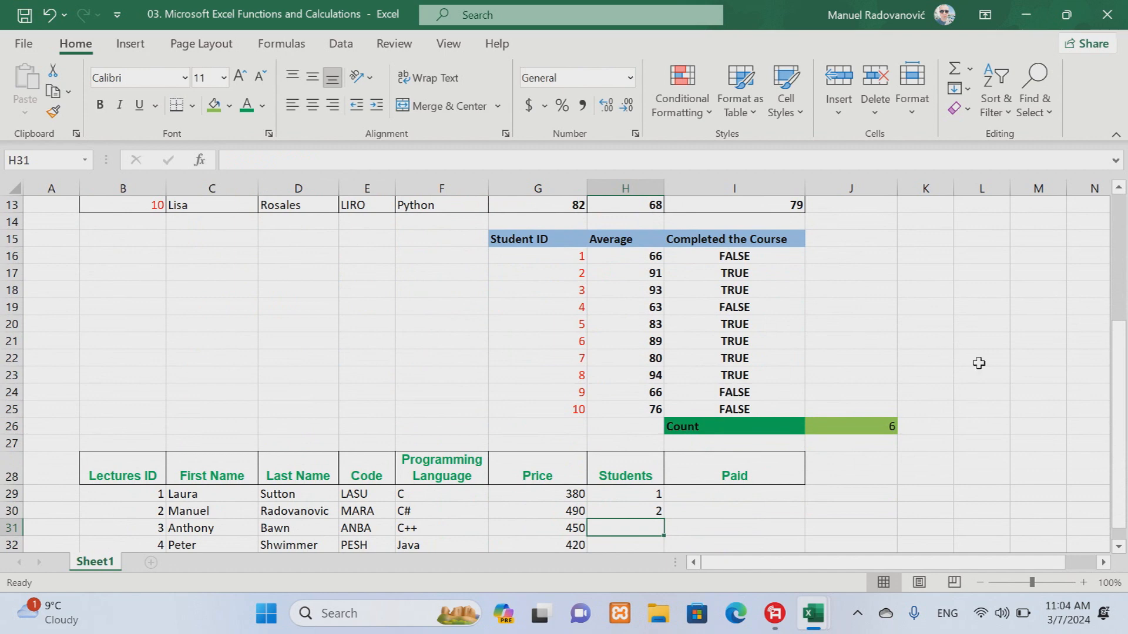
# Count the C++ students in H31 with a COUNTA formula referencing F6 and F10.
pyautogui.press('F2')
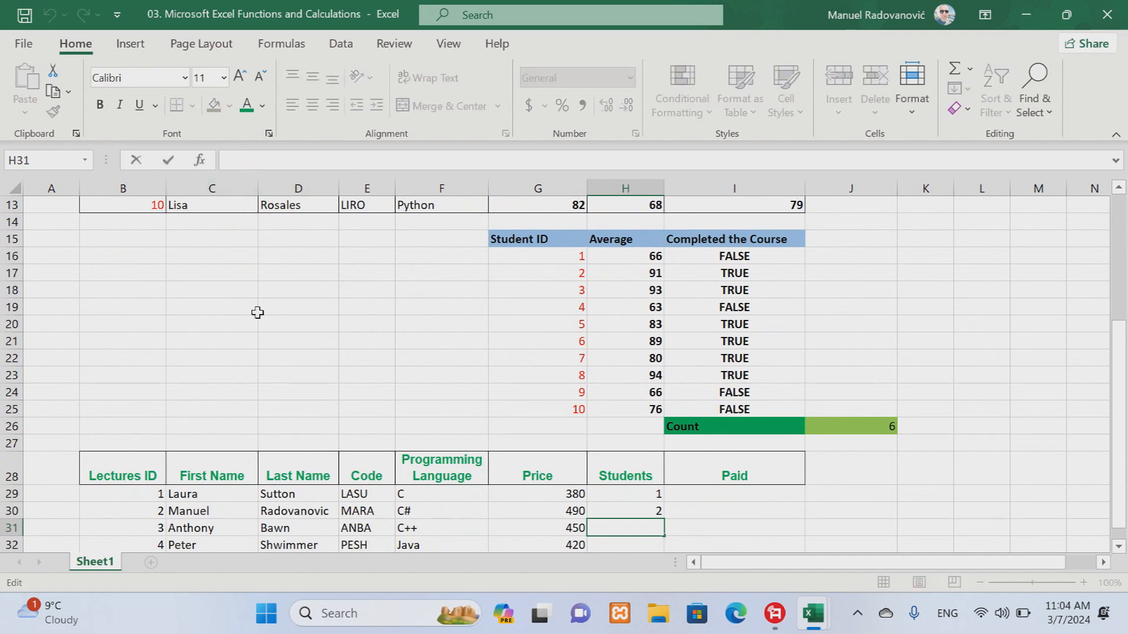
pyautogui.write('=')
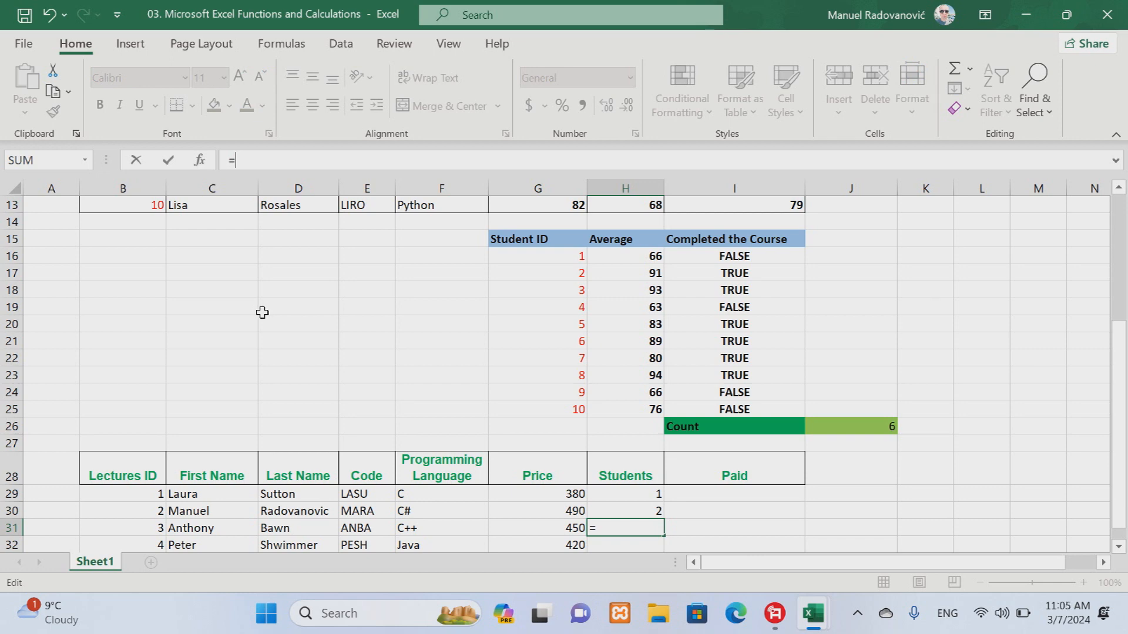
pyautogui.write('coun')
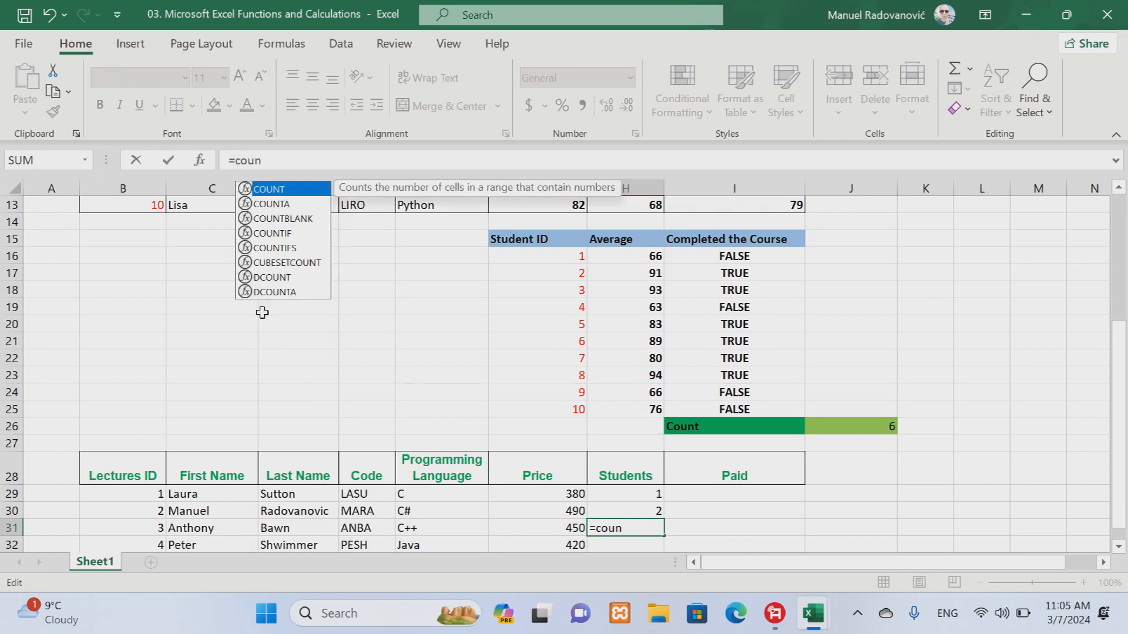
pyautogui.doubleClick(278, 204)
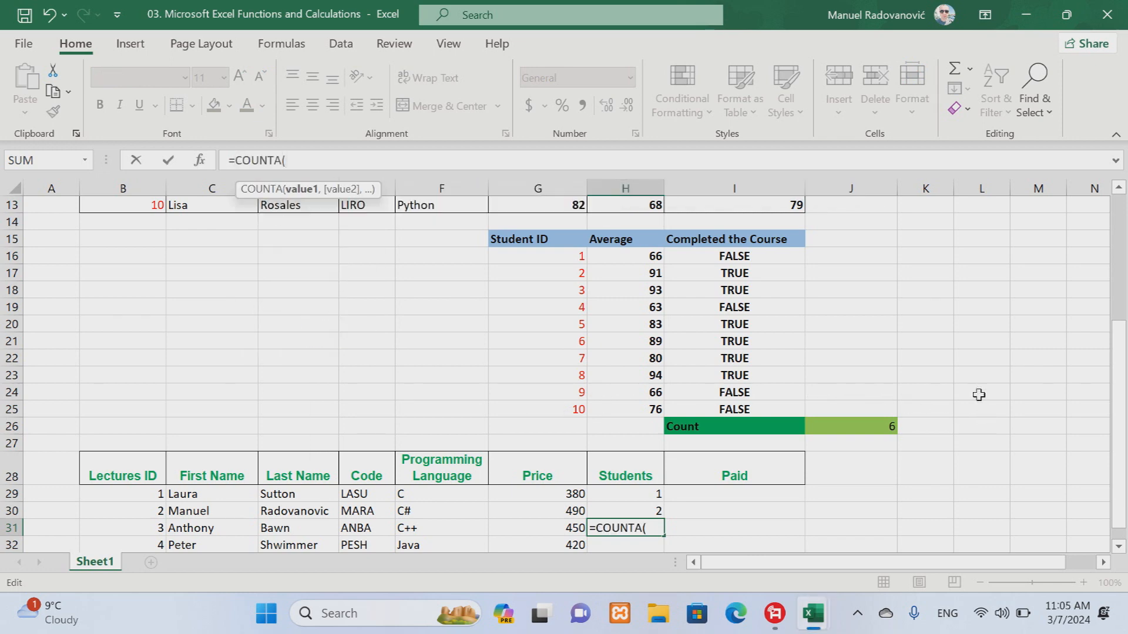
pyautogui.scroll(4, 978, 395)
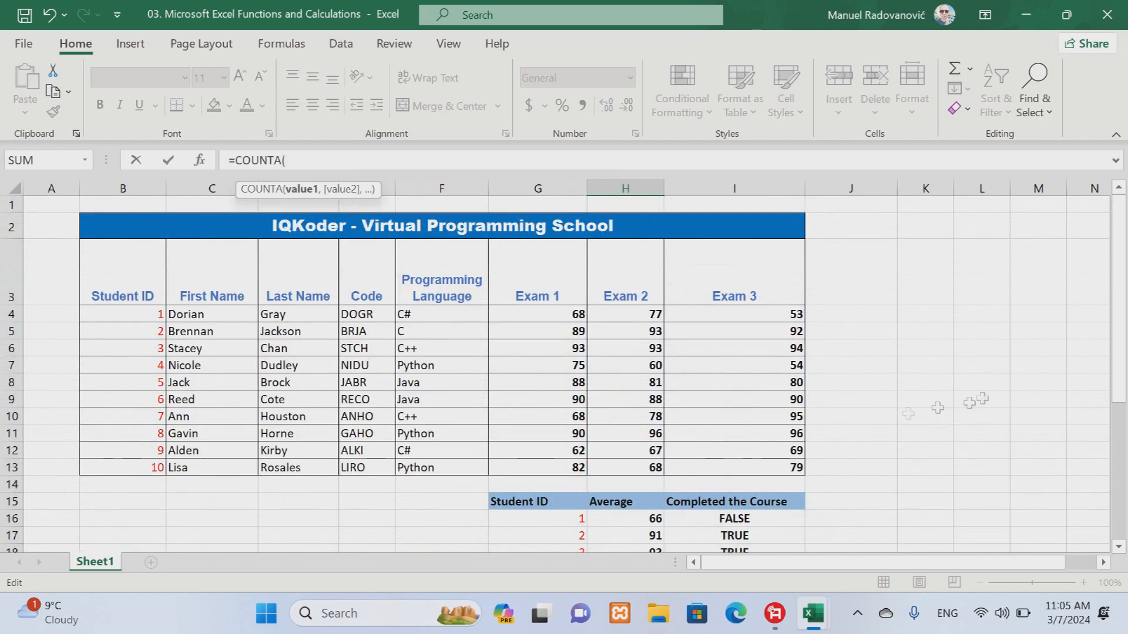
pyautogui.click(436, 349)
pyautogui.write(',')
pyautogui.click(433, 417)
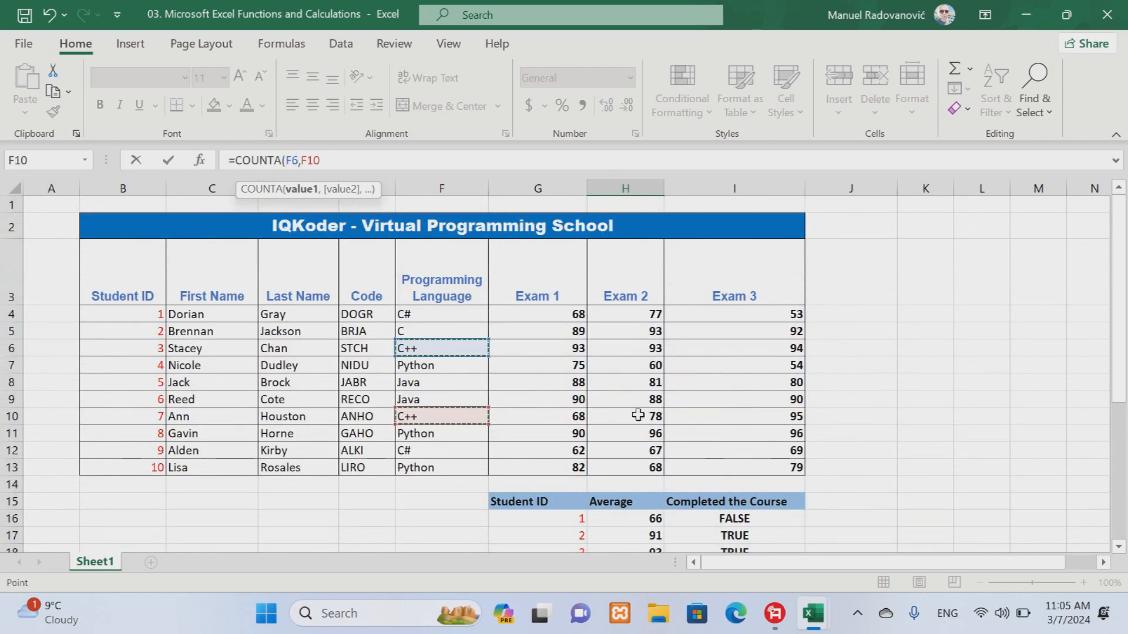
pyautogui.scroll(-2, 995, 402)
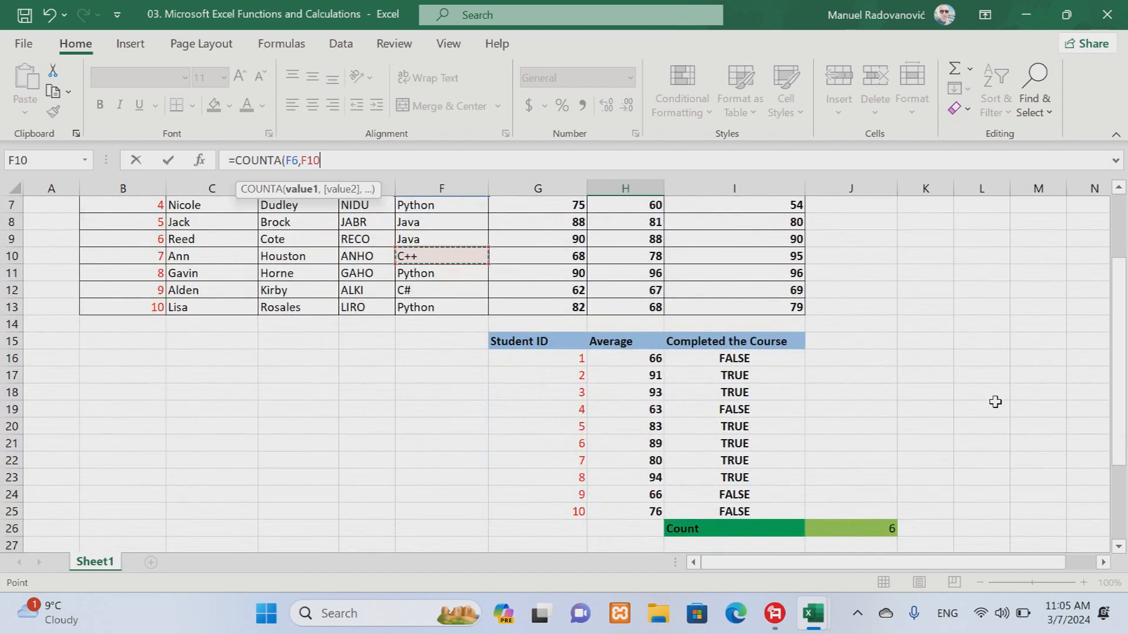
pyautogui.scroll(1, 995, 401)
pyautogui.press('Return')
# Count the Java students in H32 with a COUNTA formula referencing F8 and F9.
pyautogui.scroll(-5, 959, 460)
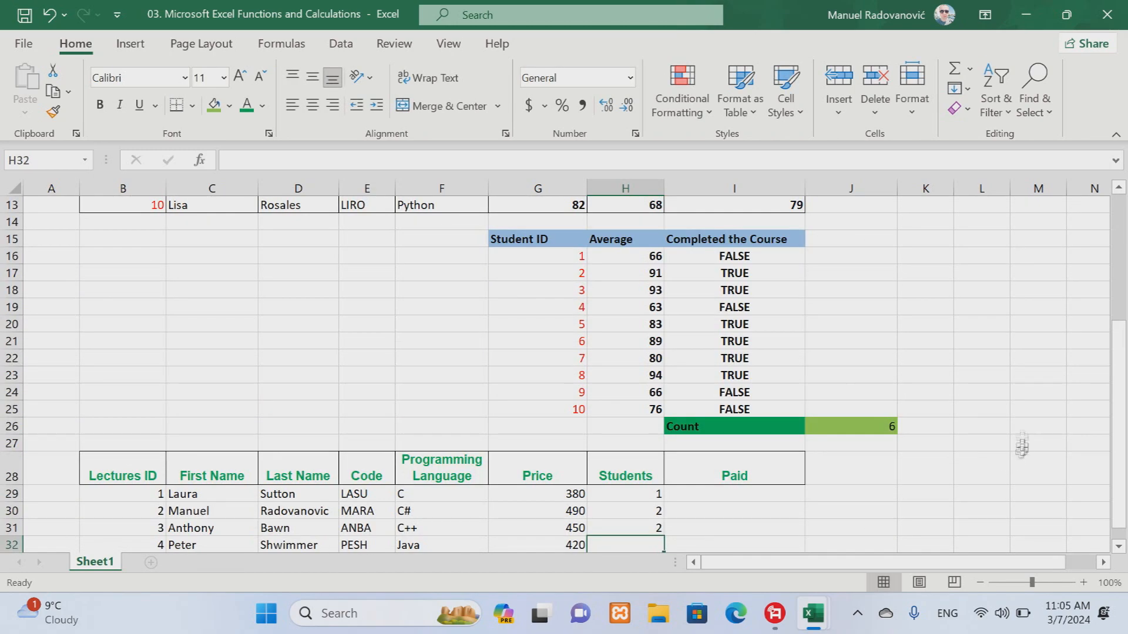
pyautogui.scroll(5, 953, 404)
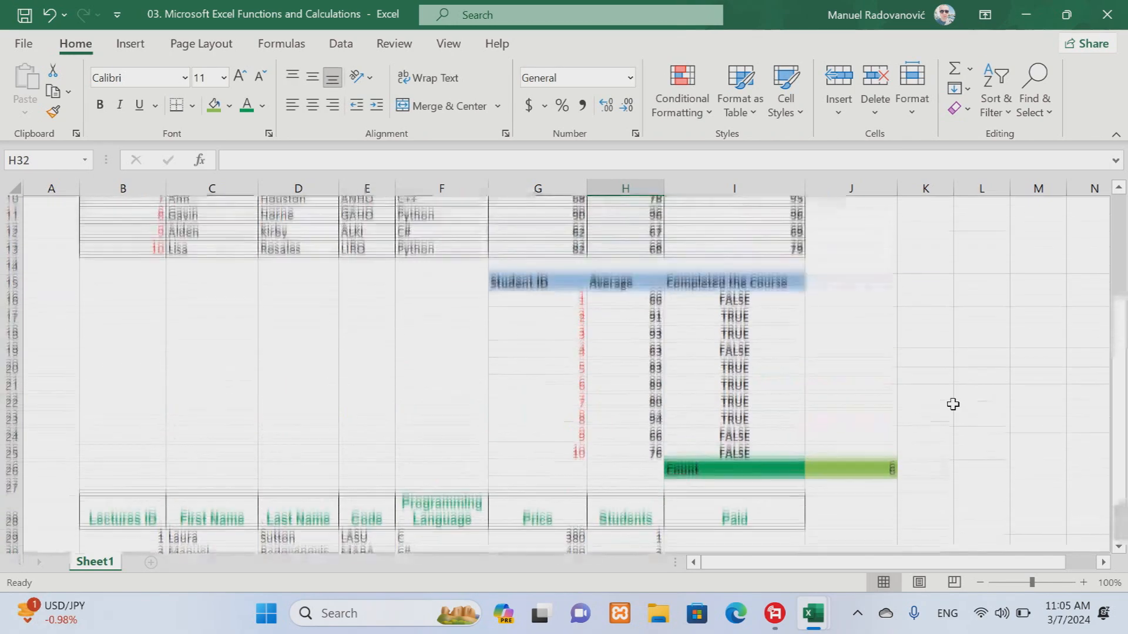
pyautogui.scroll(1, 953, 404)
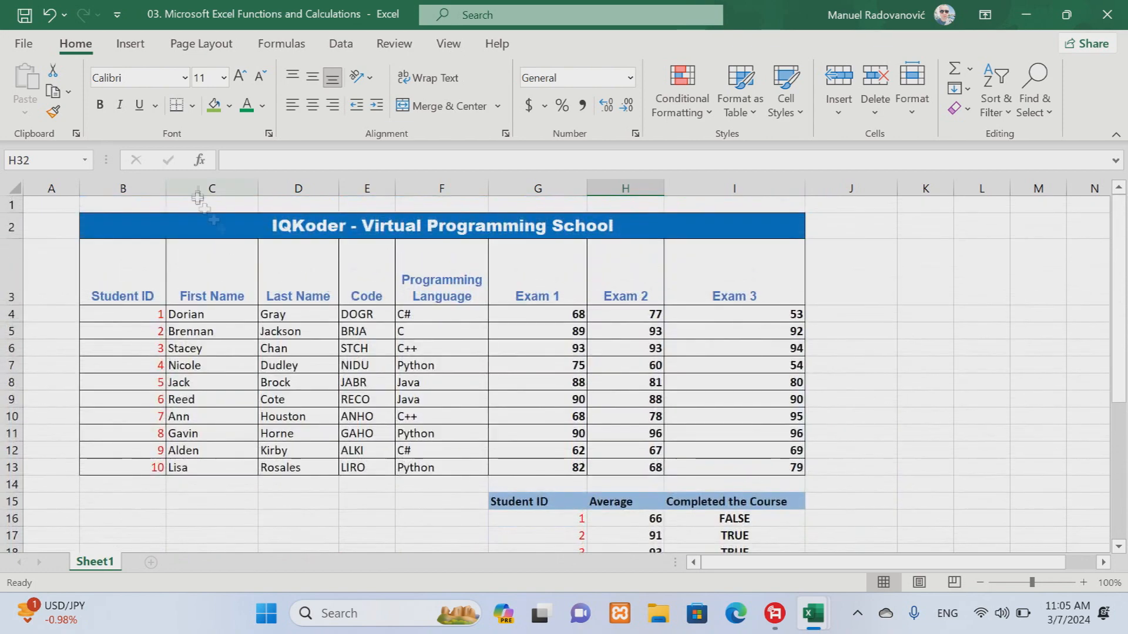
pyautogui.click(235, 160)
pyautogui.scroll(-4, 289, 470)
pyautogui.write('=coun')
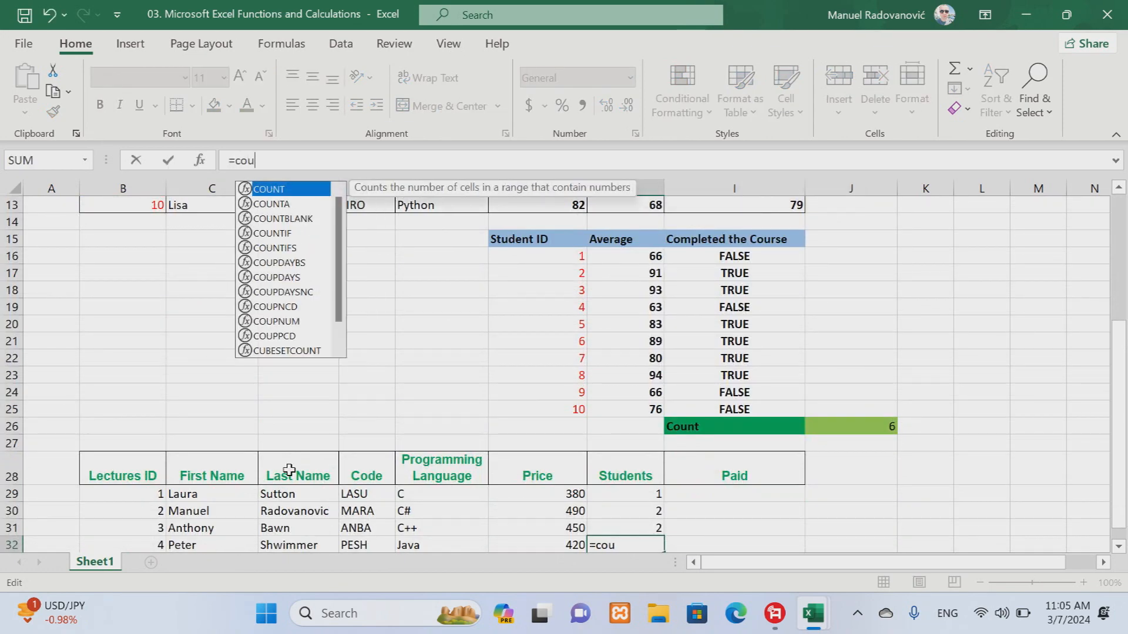
pyautogui.doubleClick(271, 204)
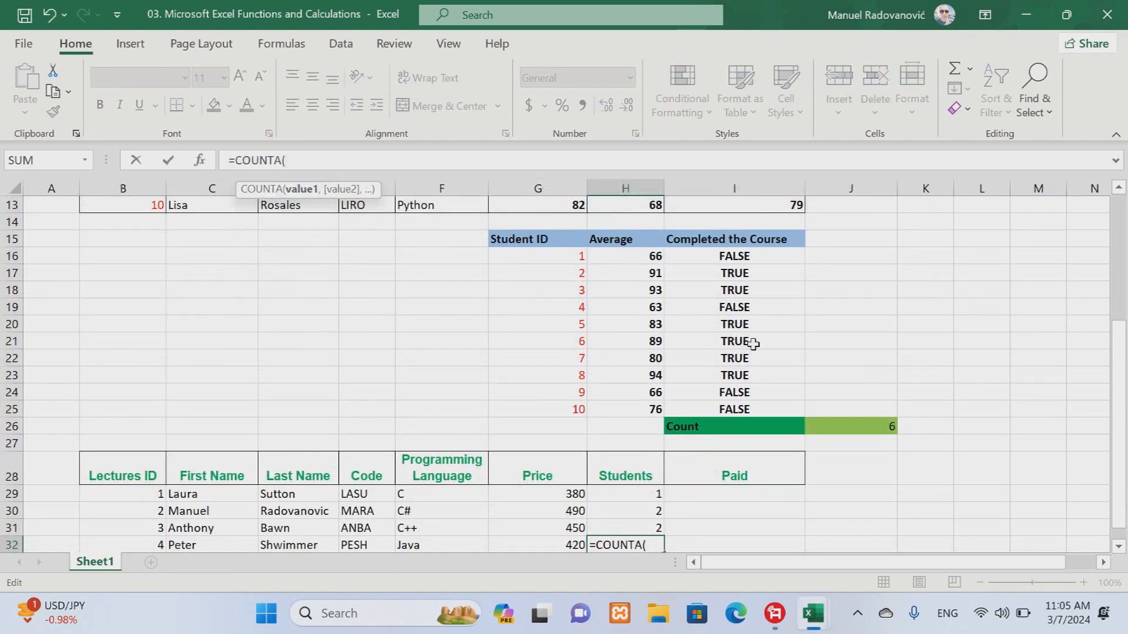
pyautogui.scroll(-3, 900, 363)
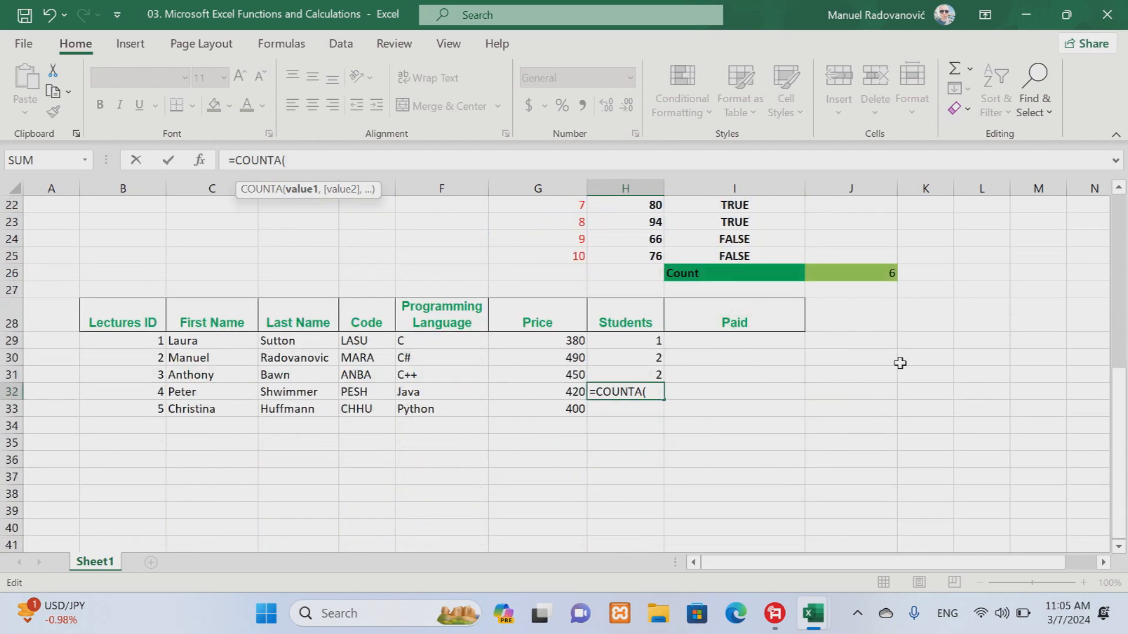
pyautogui.scroll(7, 900, 363)
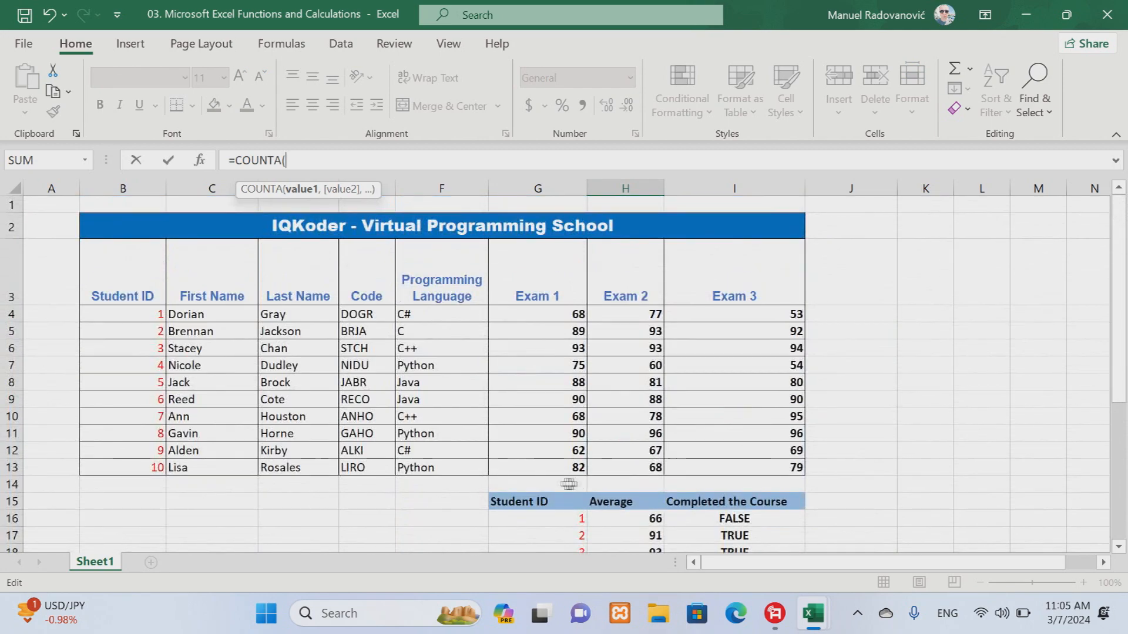
pyautogui.click(425, 384)
pyautogui.write(',')
pyautogui.click(433, 400)
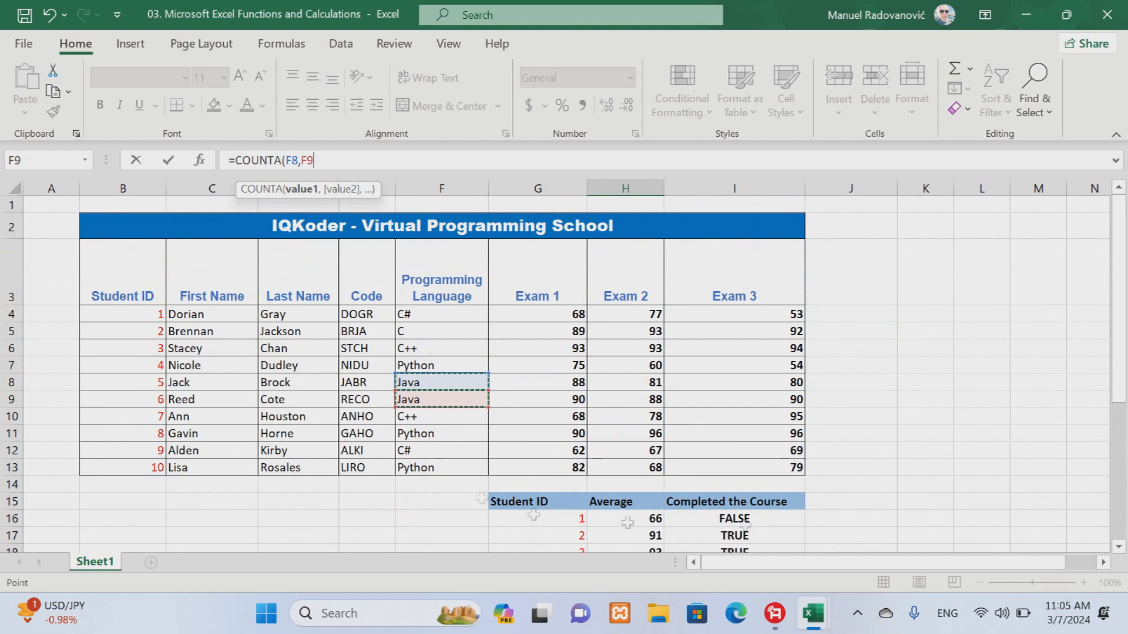
pyautogui.scroll(-6, 980, 416)
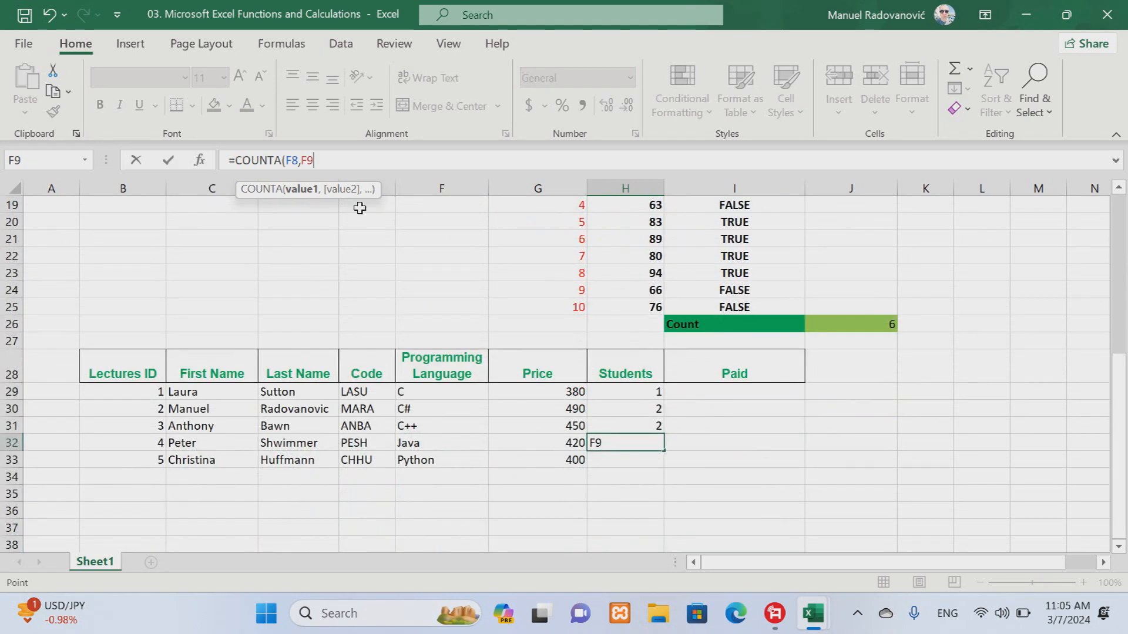
pyautogui.press('Return')
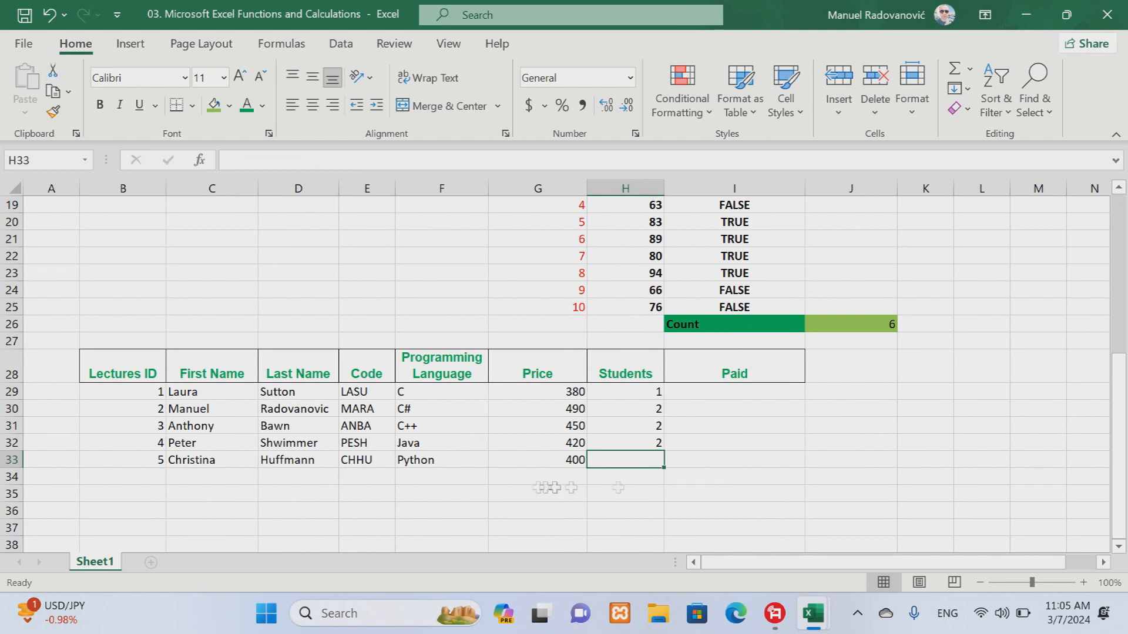
# Count the Python students in H33 with a COUNTA formula referencing F7, F11 and F13.
pyautogui.click(276, 161)
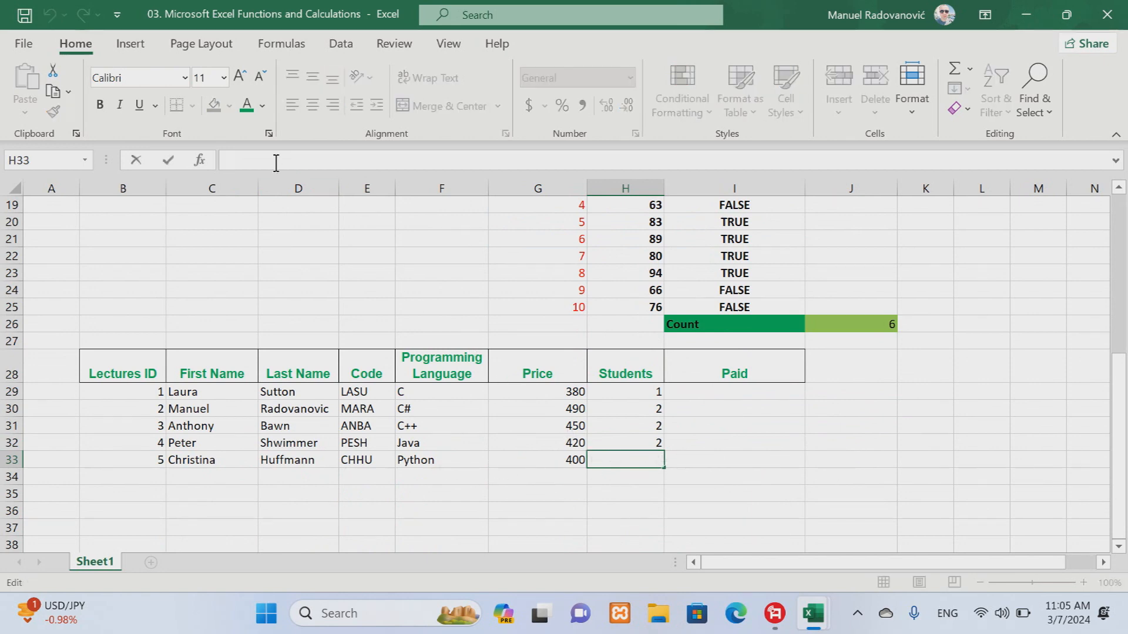
pyautogui.write('=count')
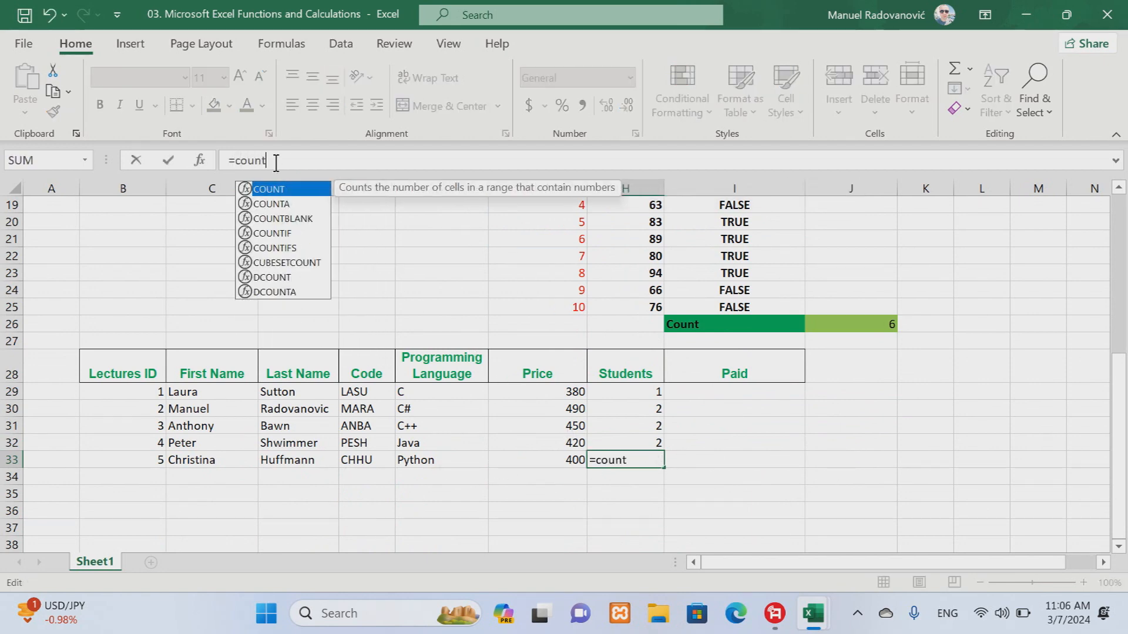
pyautogui.doubleClick(282, 204)
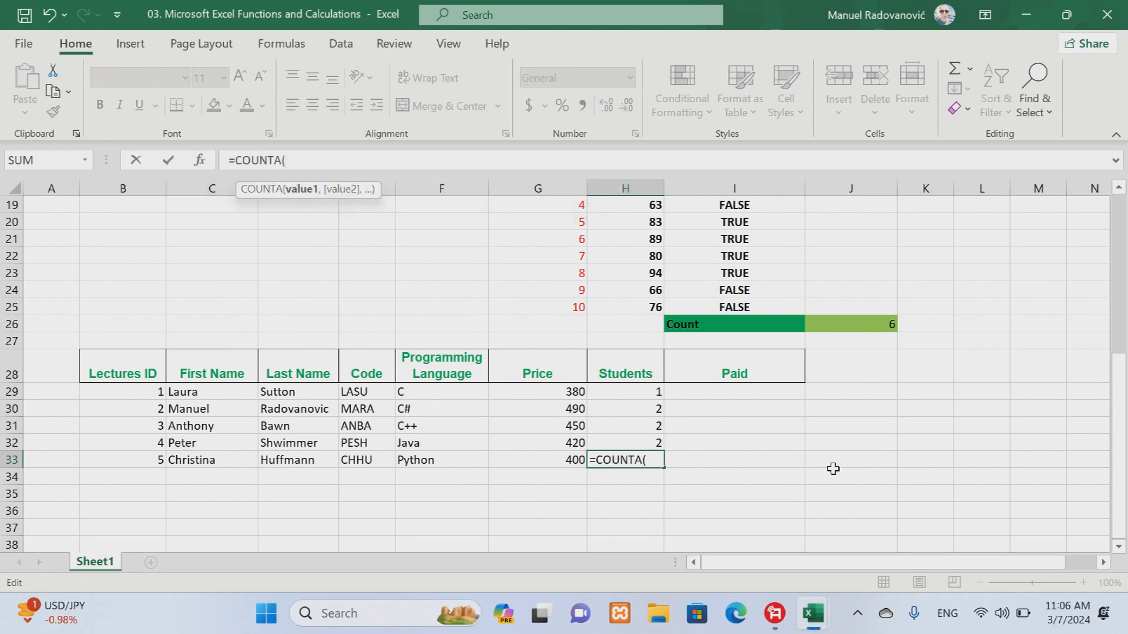
pyautogui.scroll(5, 927, 491)
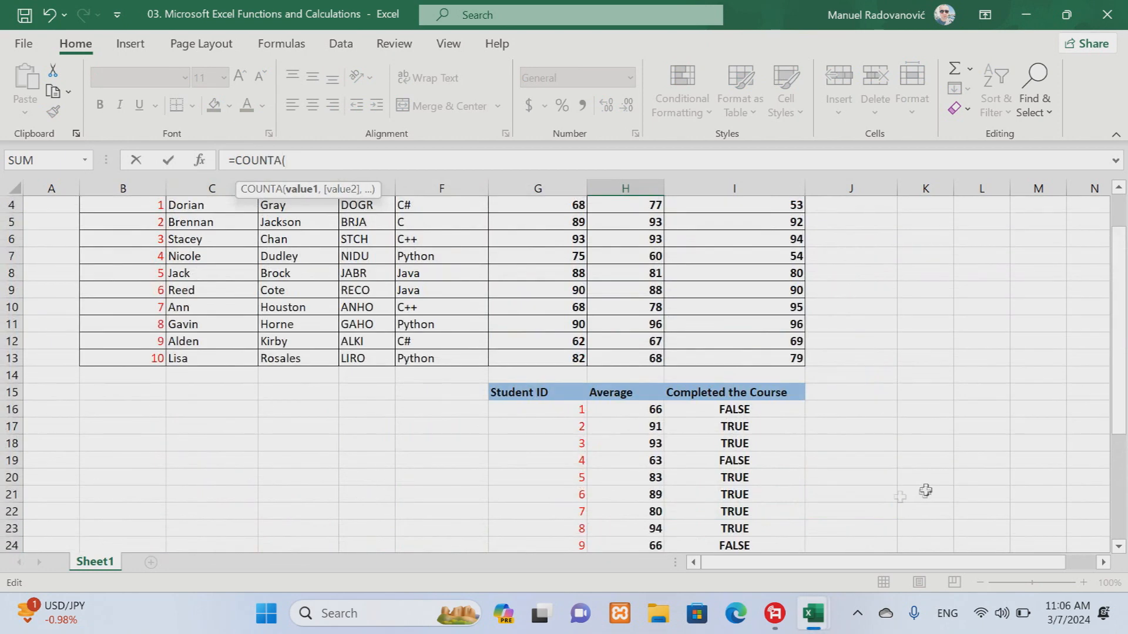
pyautogui.click(440, 255)
pyautogui.keyDown('ctrl'); pyautogui.click(455, 323); pyautogui.keyUp('ctrl')
pyautogui.keyDown('ctrl'); pyautogui.click(452, 359); pyautogui.keyUp('ctrl')
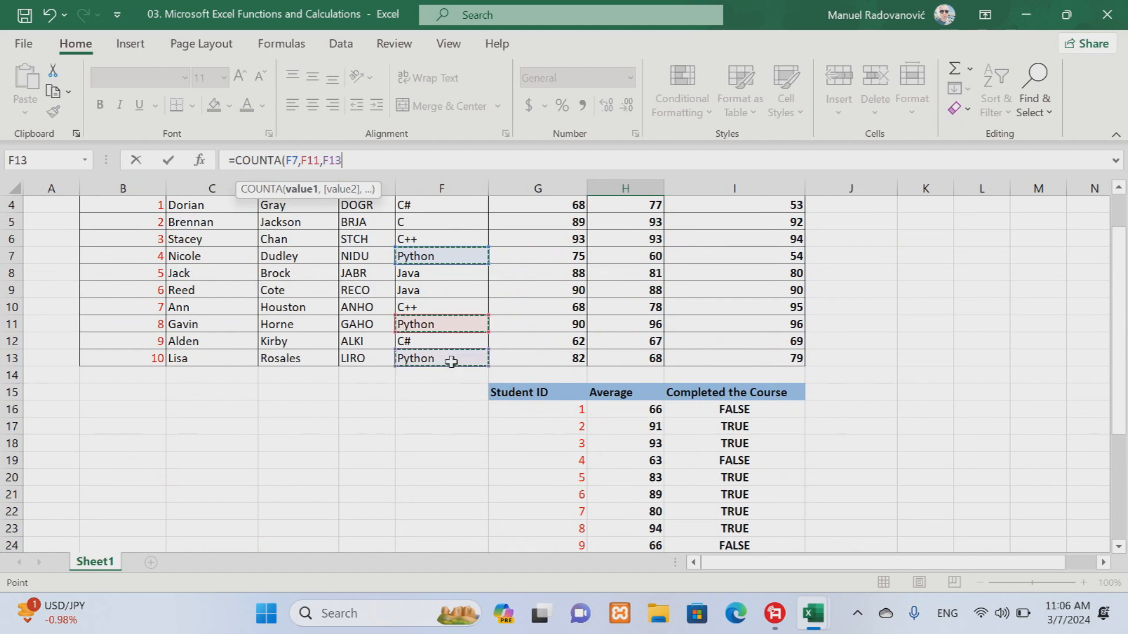
pyautogui.scroll(1, 876, 337)
pyautogui.scroll(-8, 879, 335)
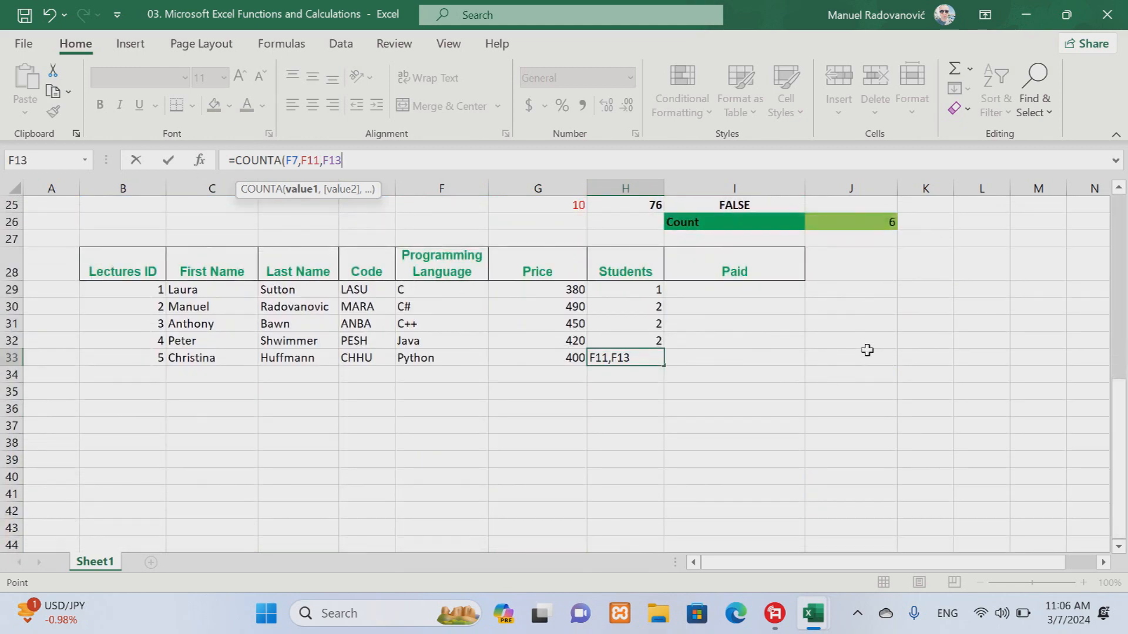
pyautogui.press('Return')
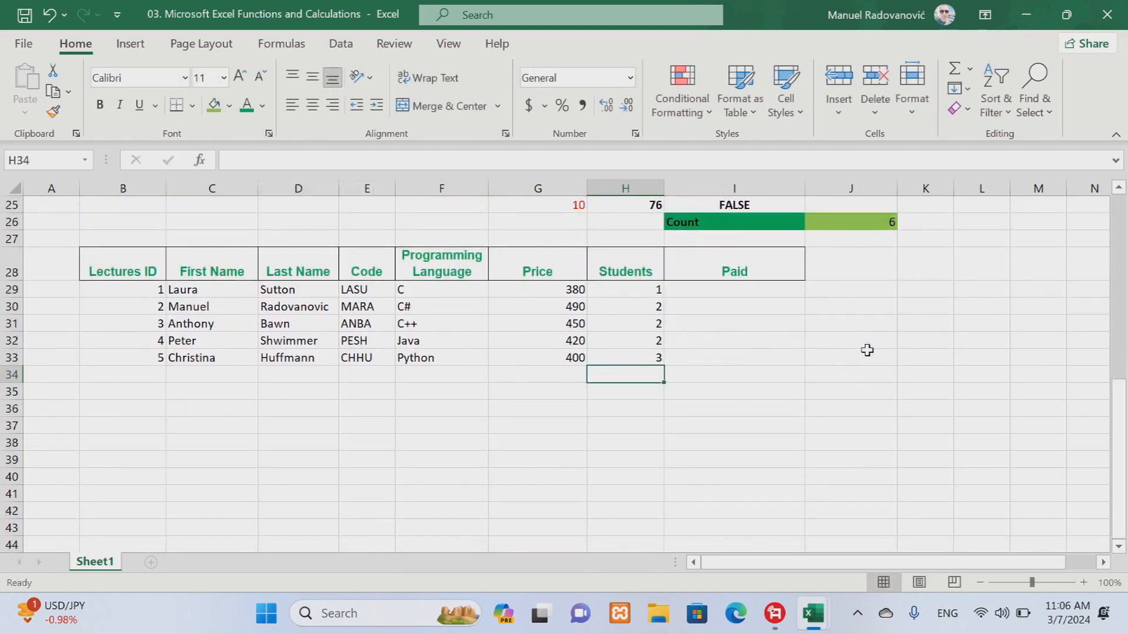
# Calculate the C lecturer's payment in I29 with the formula =G29*H29, switching the keyboard input language to SRP for the operator.
pyautogui.click(735, 293)
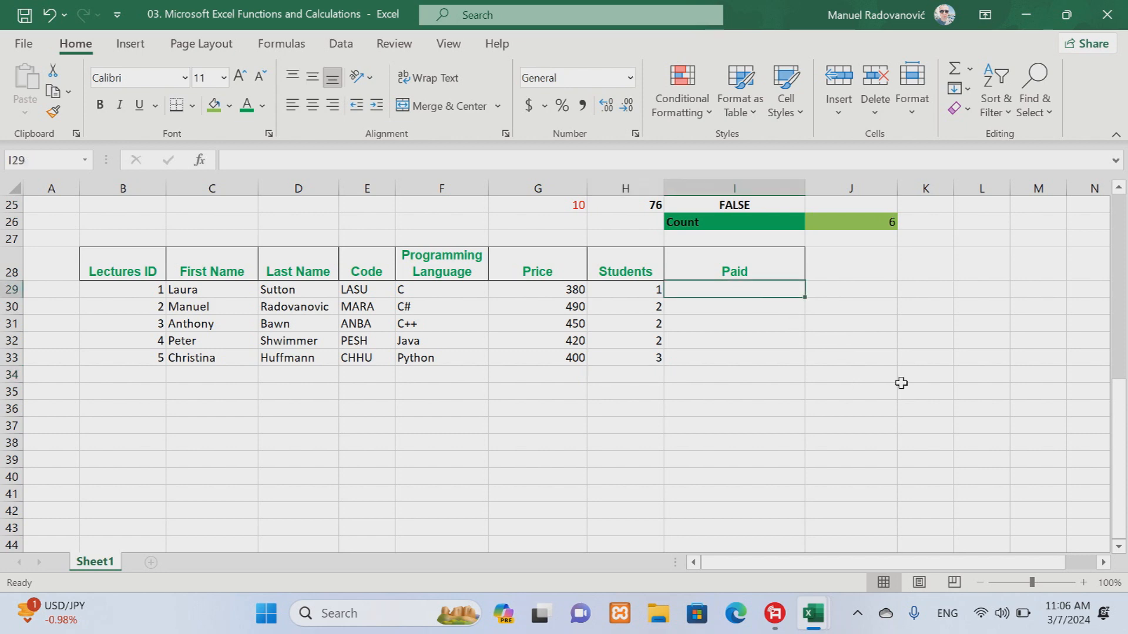
pyautogui.click(231, 162)
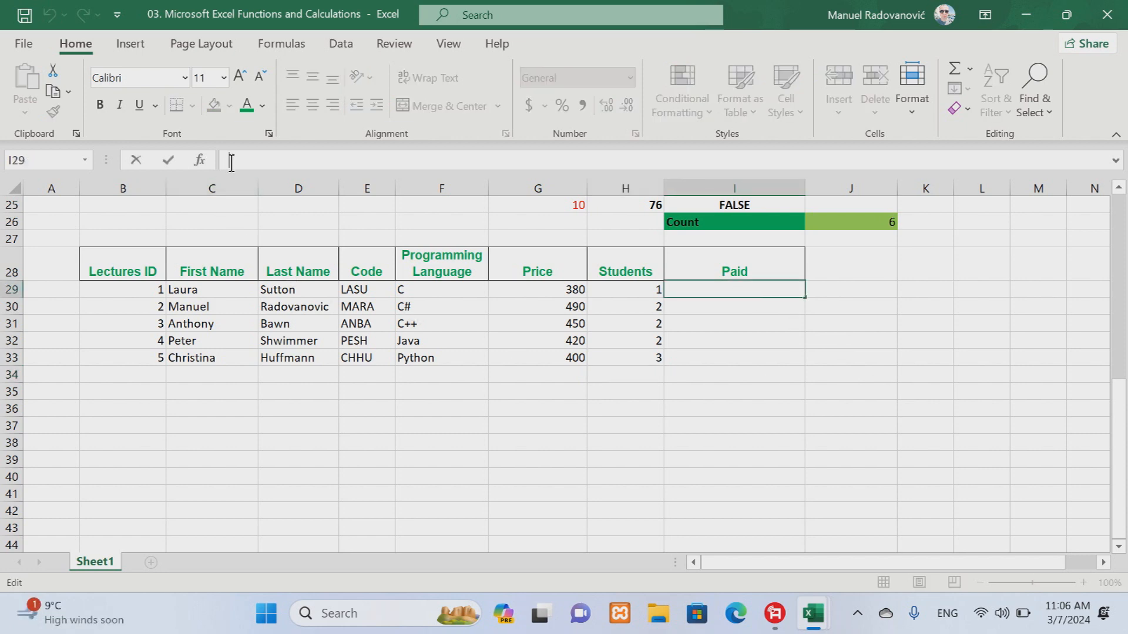
pyautogui.write('=')
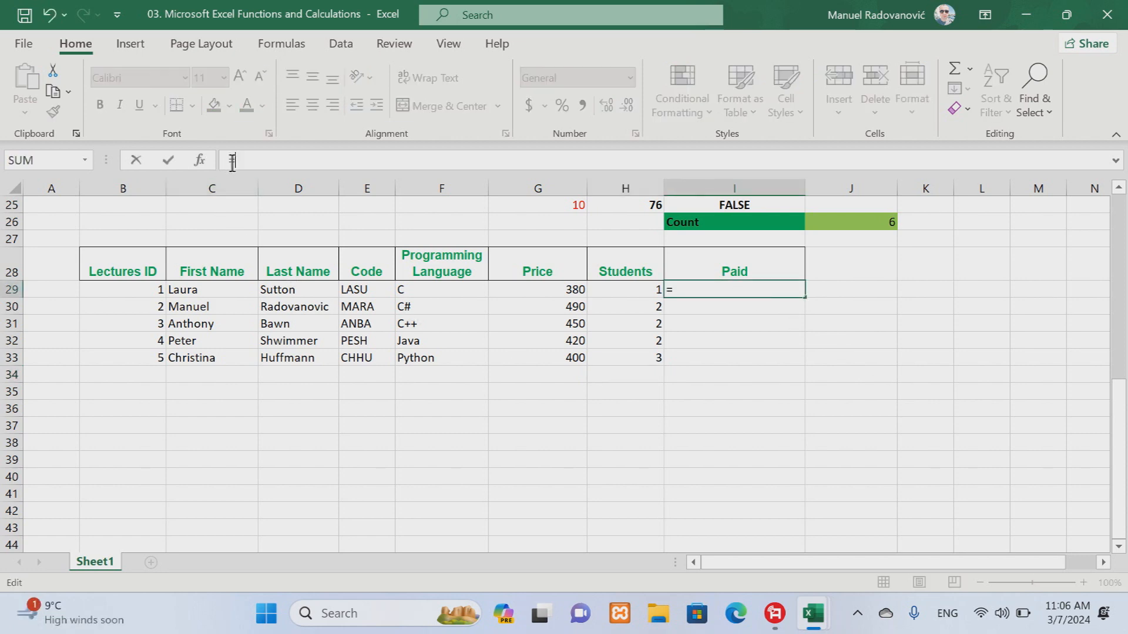
pyautogui.click(542, 292)
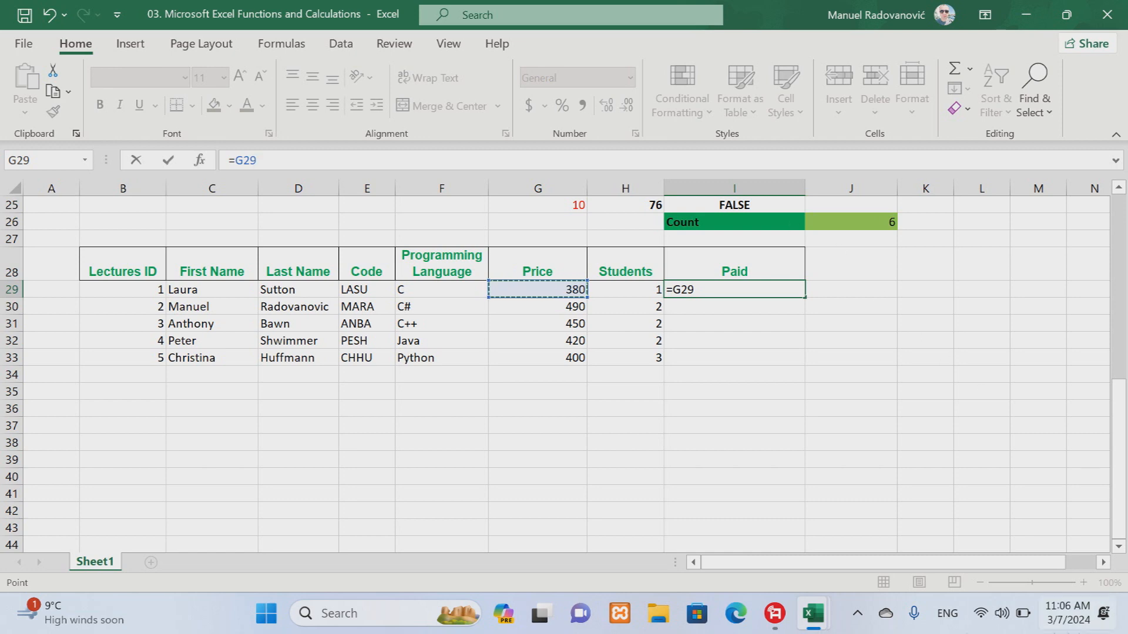
pyautogui.click(947, 613)
pyautogui.click(940, 386)
pyautogui.click(649, 291)
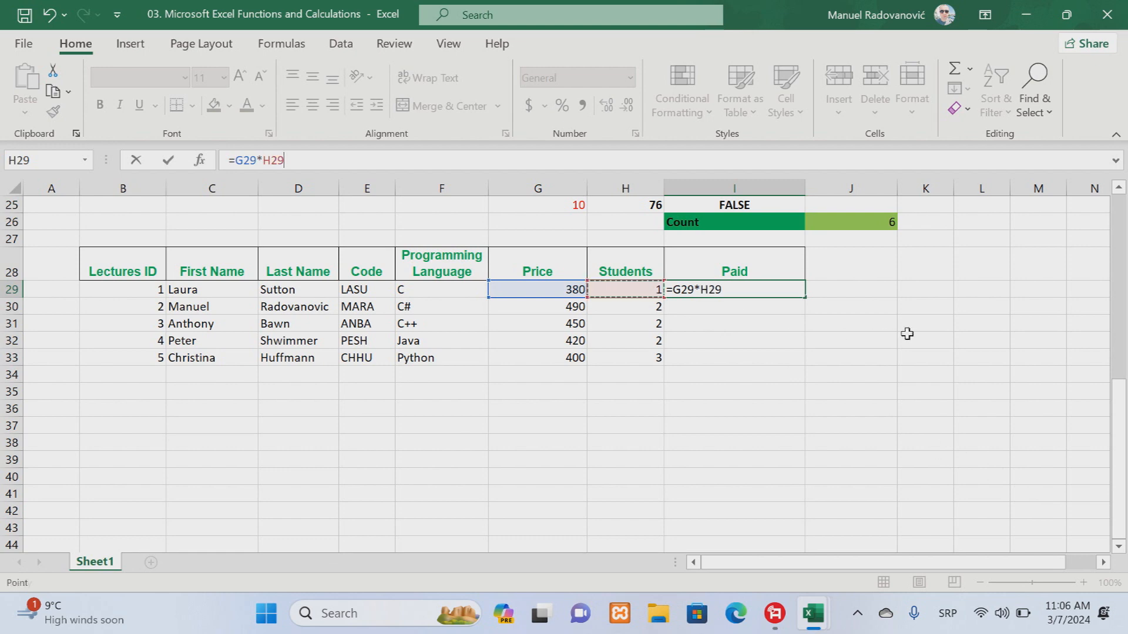
pyautogui.press('Return')
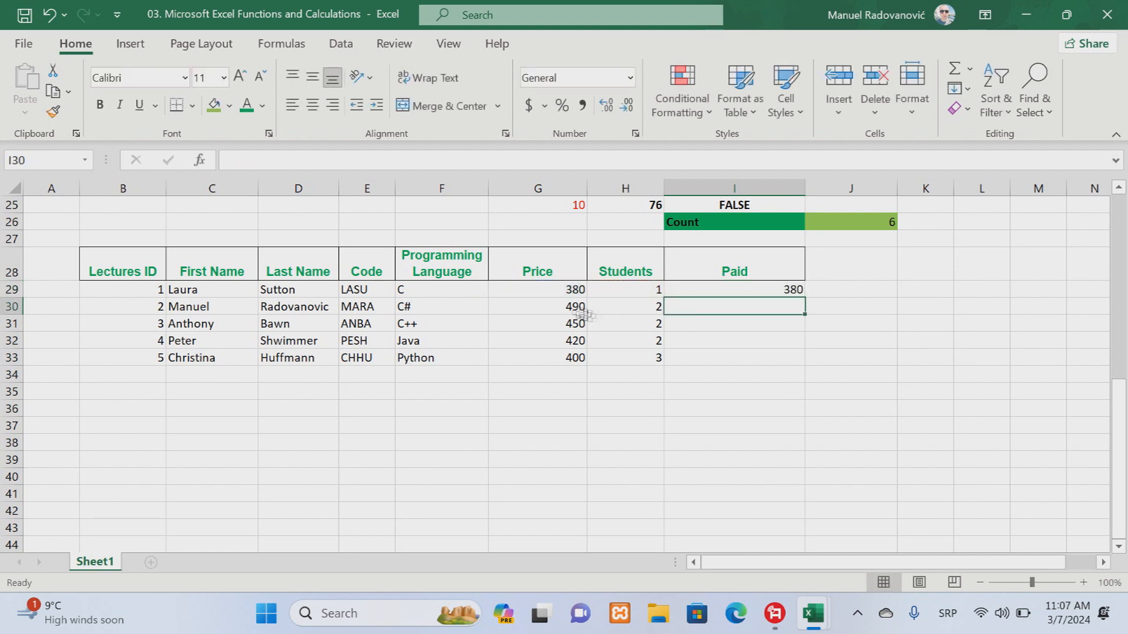
# Calculate the C# lecturer's payment in I30 with the formula =G30*H30.
pyautogui.click(294, 160)
pyautogui.write('+')
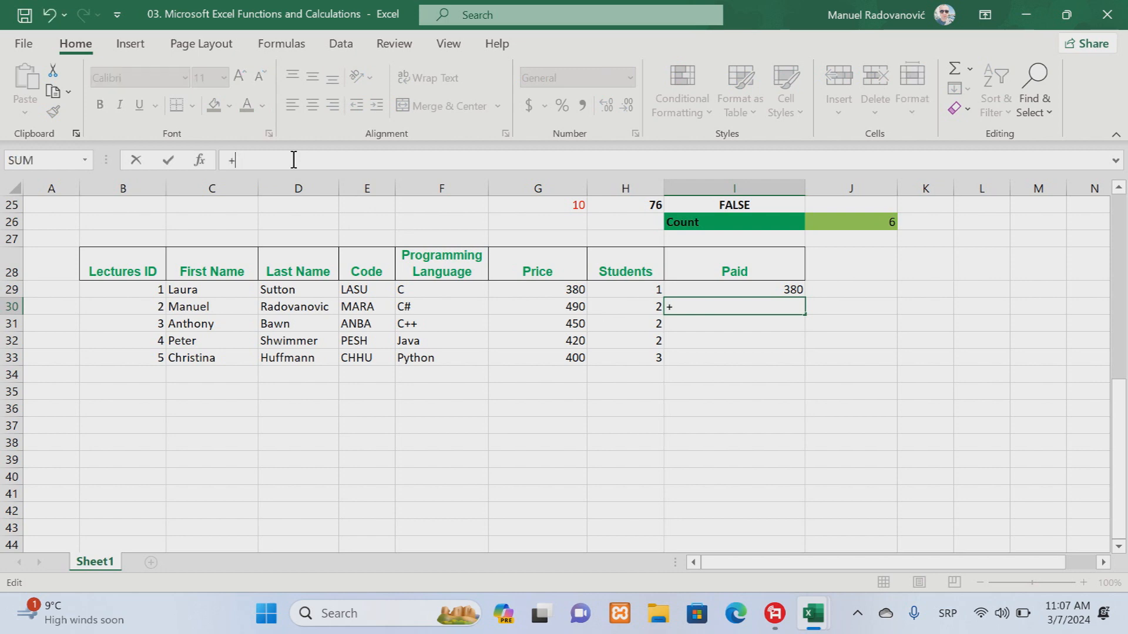
pyautogui.press('BackSpace')
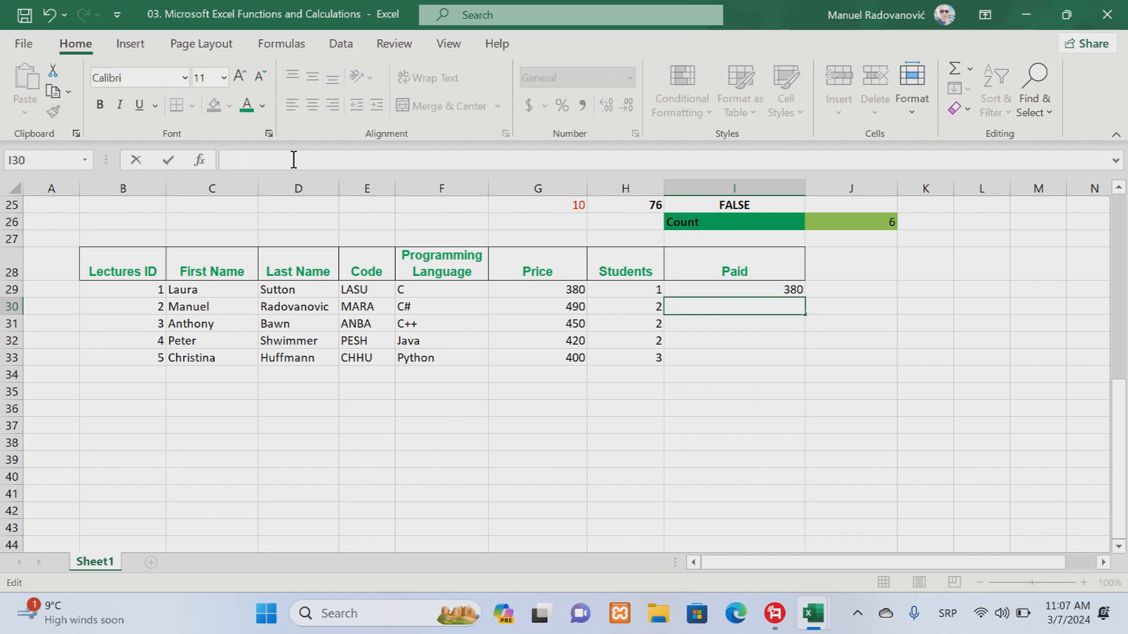
pyautogui.write('=')
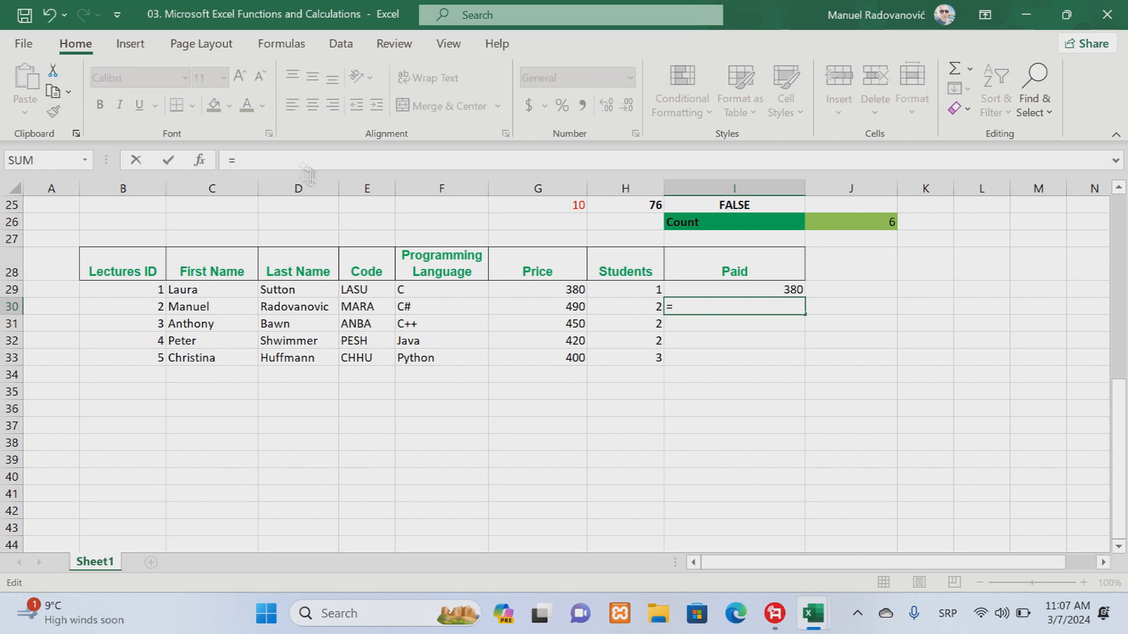
pyautogui.click(563, 309)
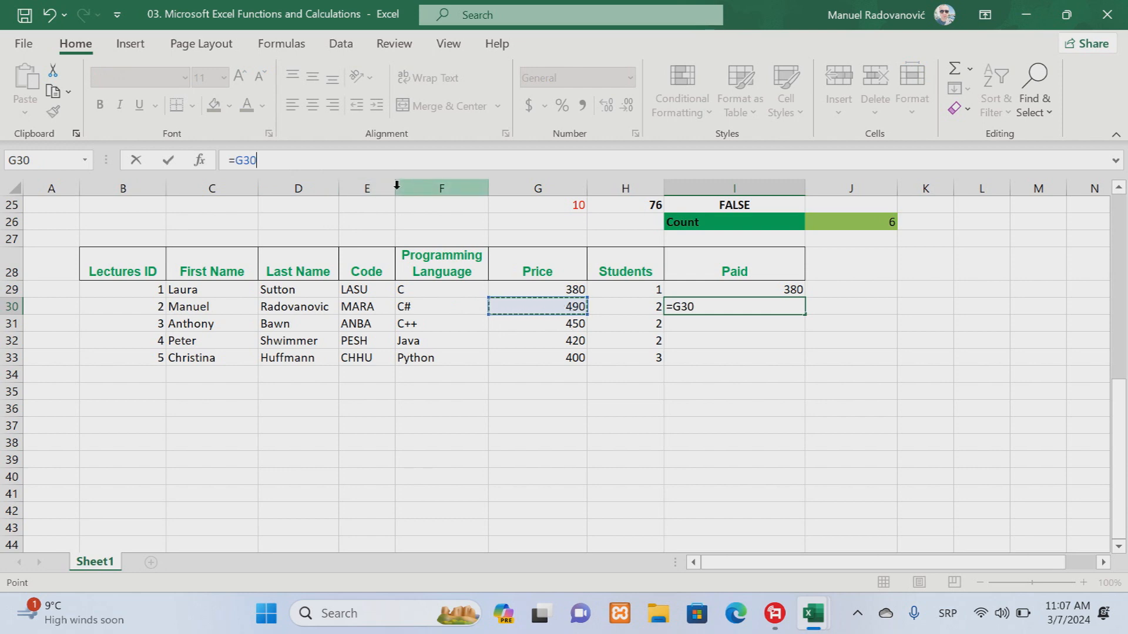
pyautogui.write('*')
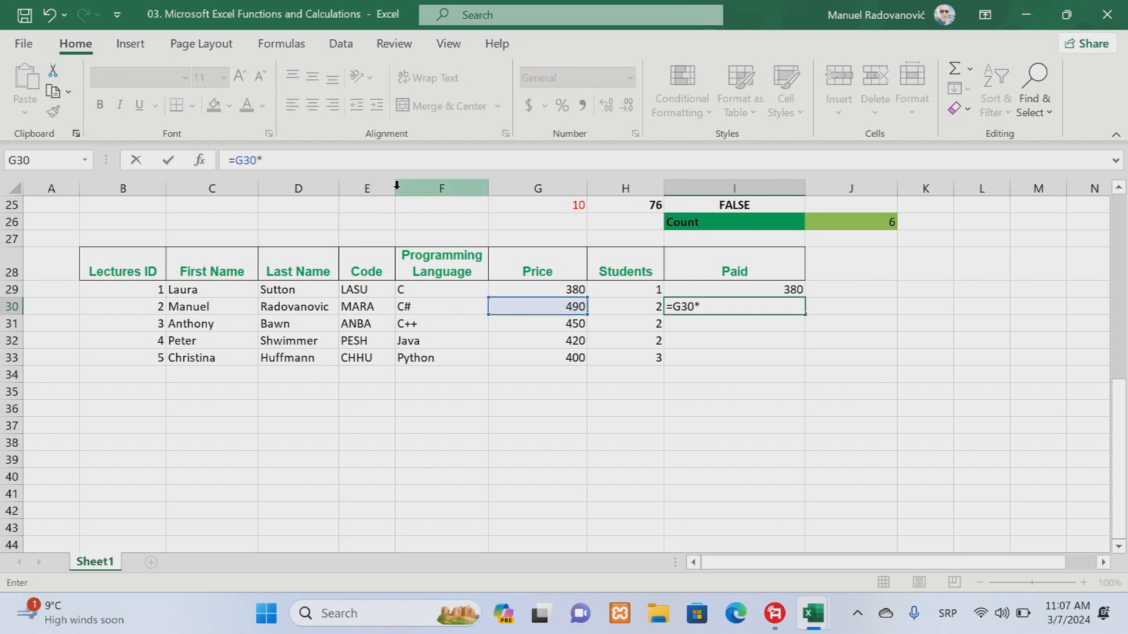
pyautogui.click(650, 312)
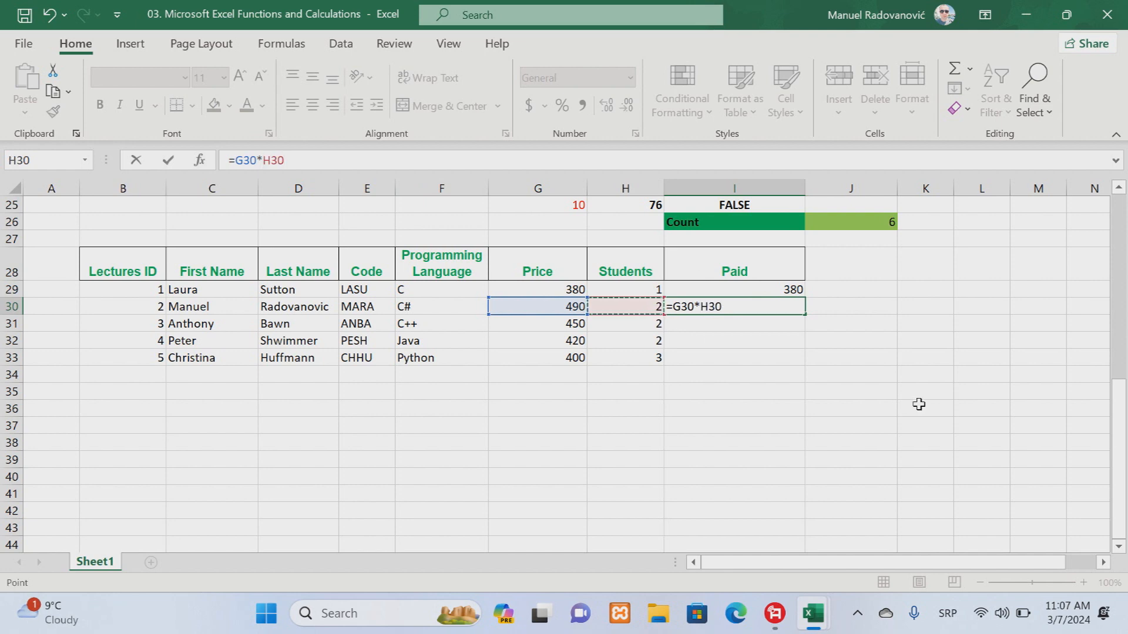
pyautogui.press('Return')
# Fill the payment formulas from I29:I30 down through I33 for the remaining lecturers.
pyautogui.click(761, 294)
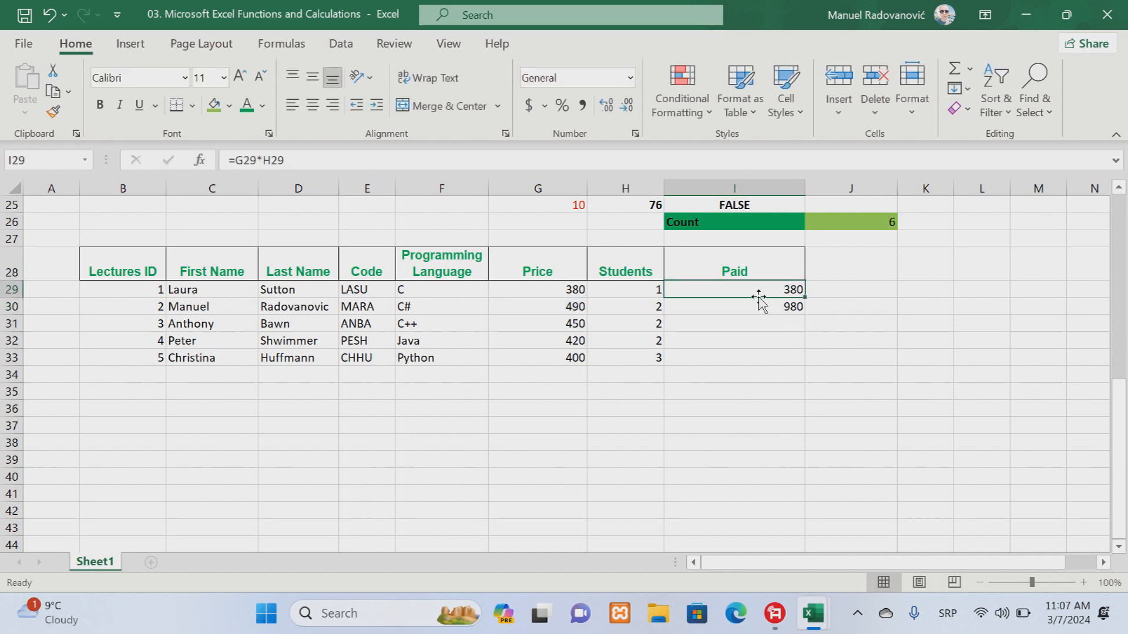
pyautogui.keyDown('shift'); pyautogui.click(752, 312); pyautogui.keyUp('shift')
pyautogui.moveTo(805, 315); pyautogui.dragTo(804, 363)
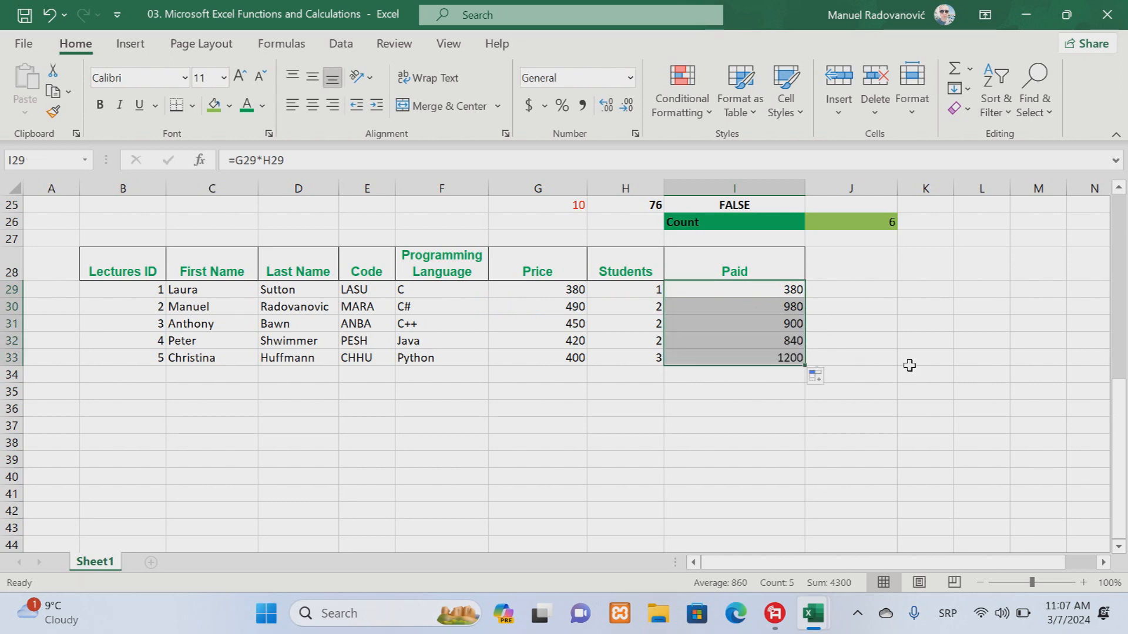
pyautogui.click(933, 363)
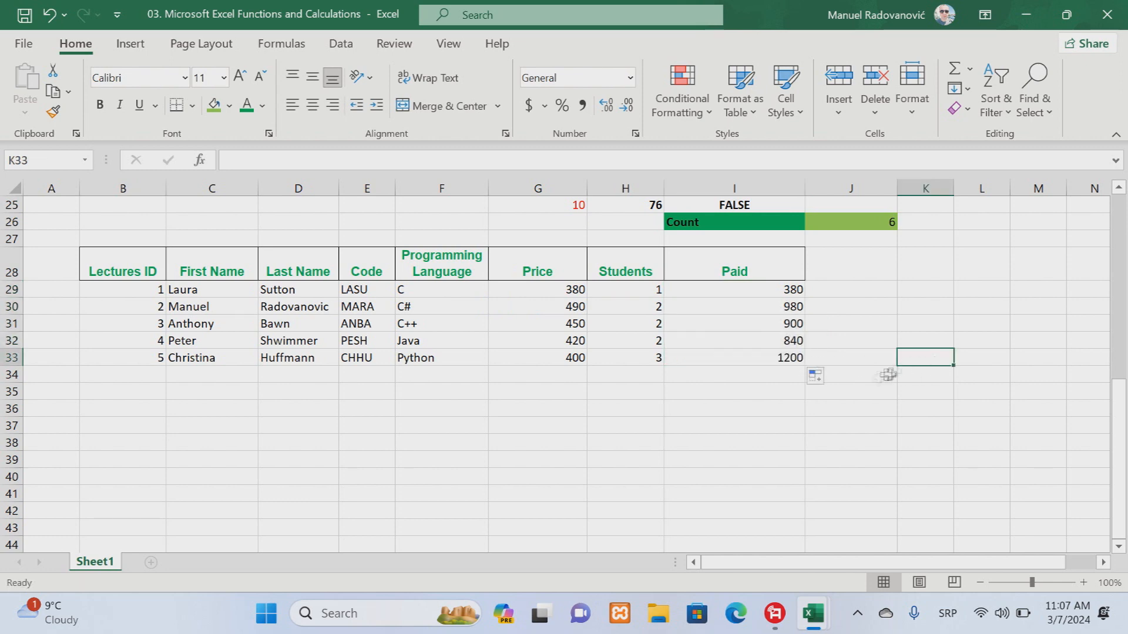
pyautogui.click(889, 372)
# Make the prices in G29:G33 and the payments in I29:I33 bold.
pyautogui.click(549, 289)
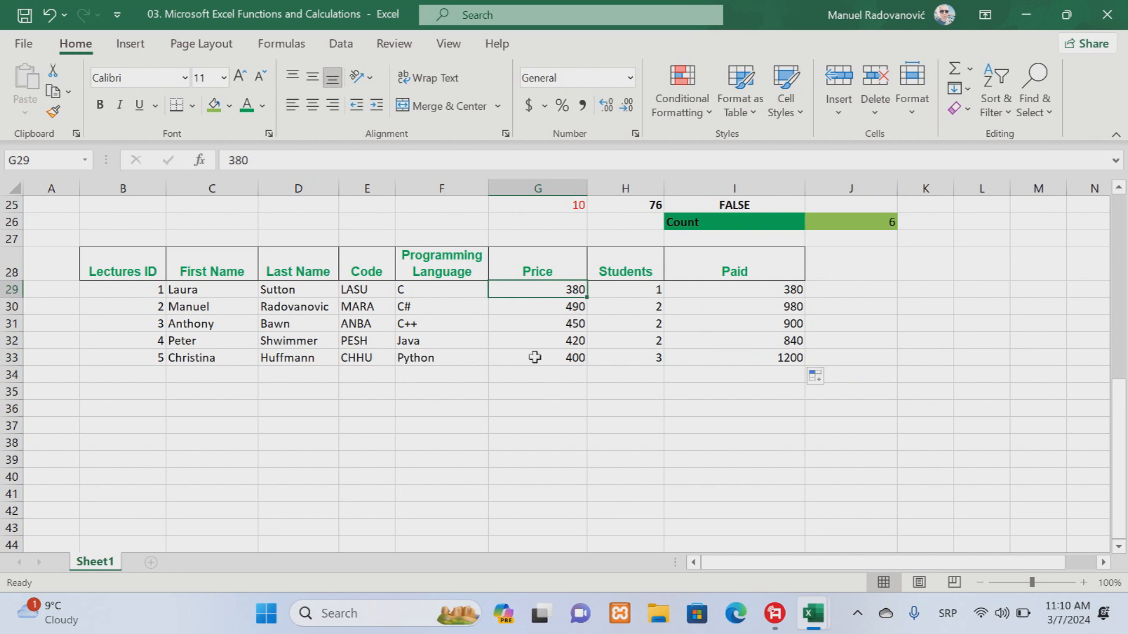
pyautogui.keyDown('shift'); pyautogui.click(535, 357); pyautogui.keyUp('shift')
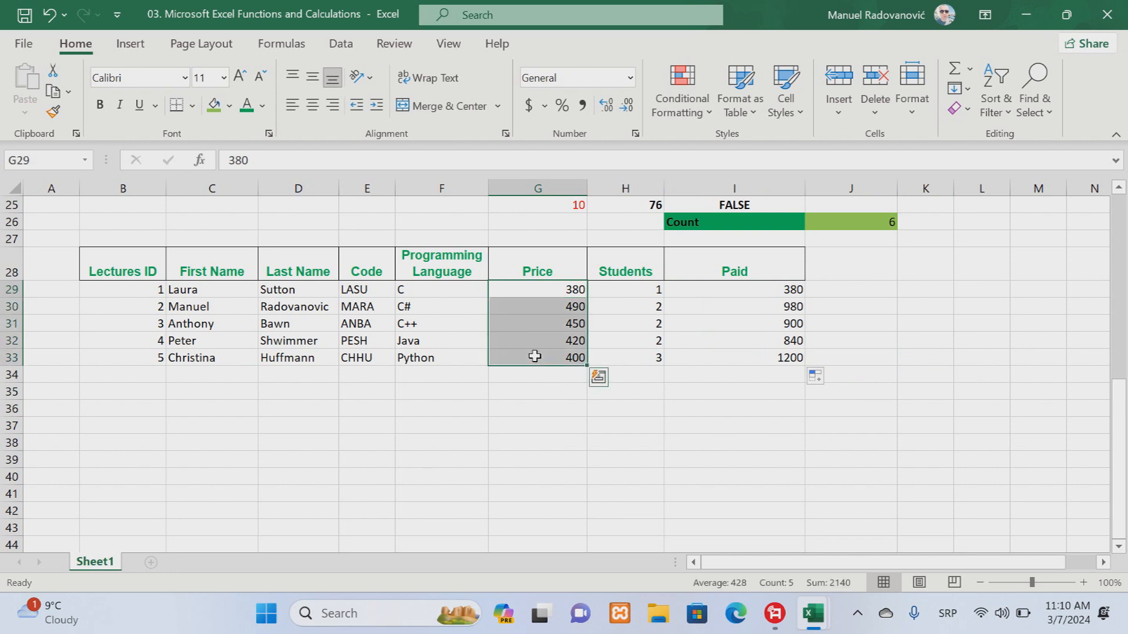
pyautogui.click(100, 104)
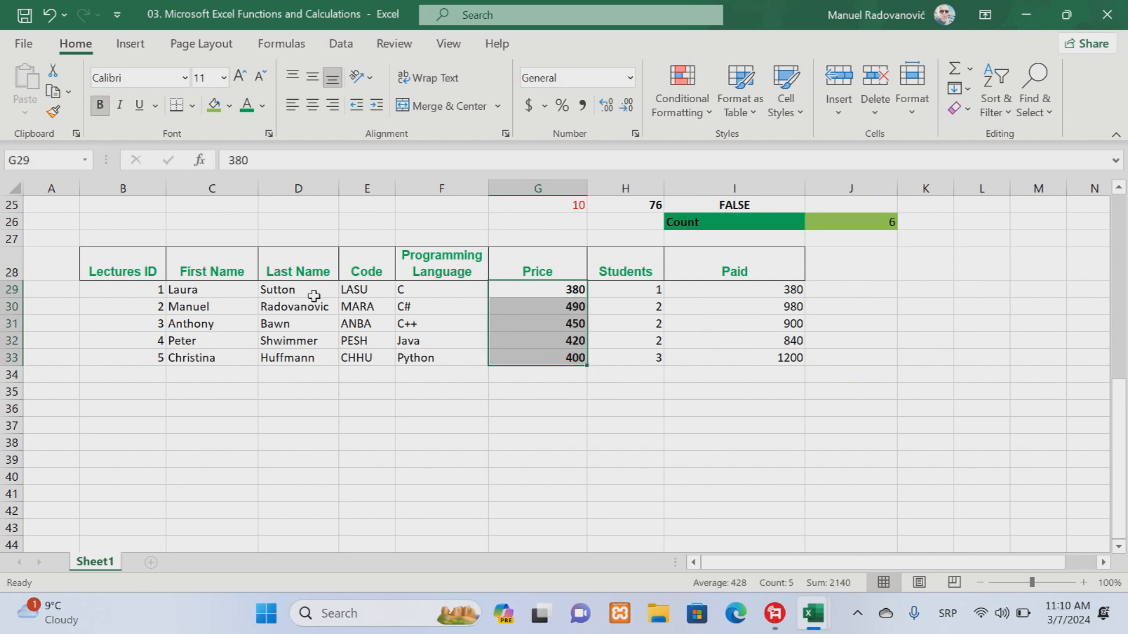
pyautogui.click(767, 290)
pyautogui.keyDown('shift'); pyautogui.click(794, 360); pyautogui.keyUp('shift')
pyautogui.click(100, 104)
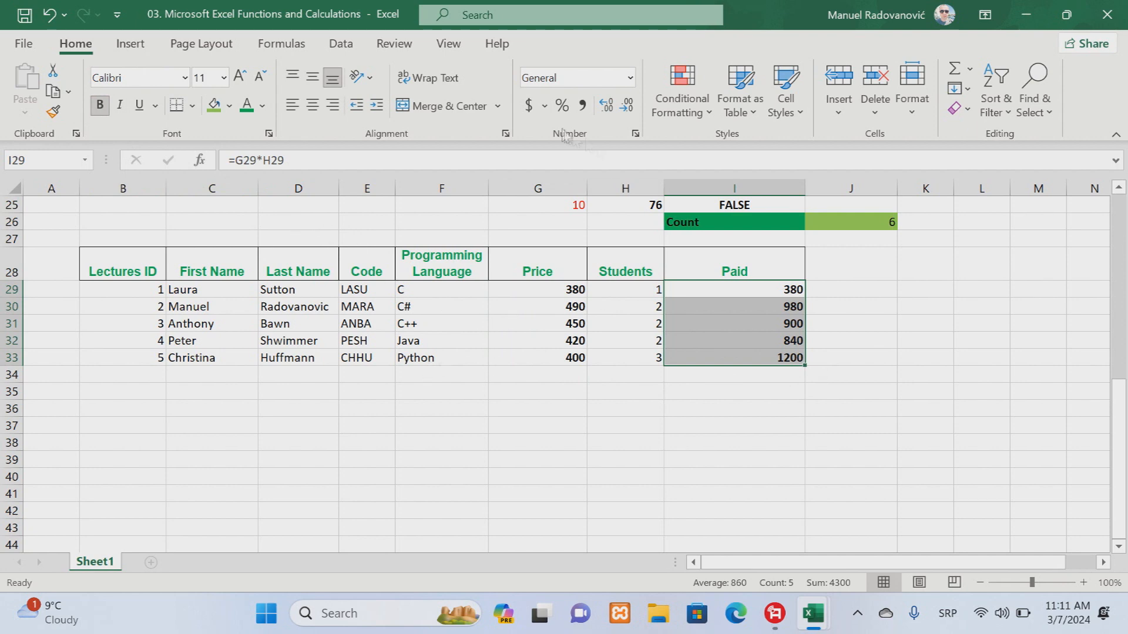
# Try the Currency and Short Date number formats on the payments in I29:I33, and set them back to General.
pyautogui.click(630, 79)
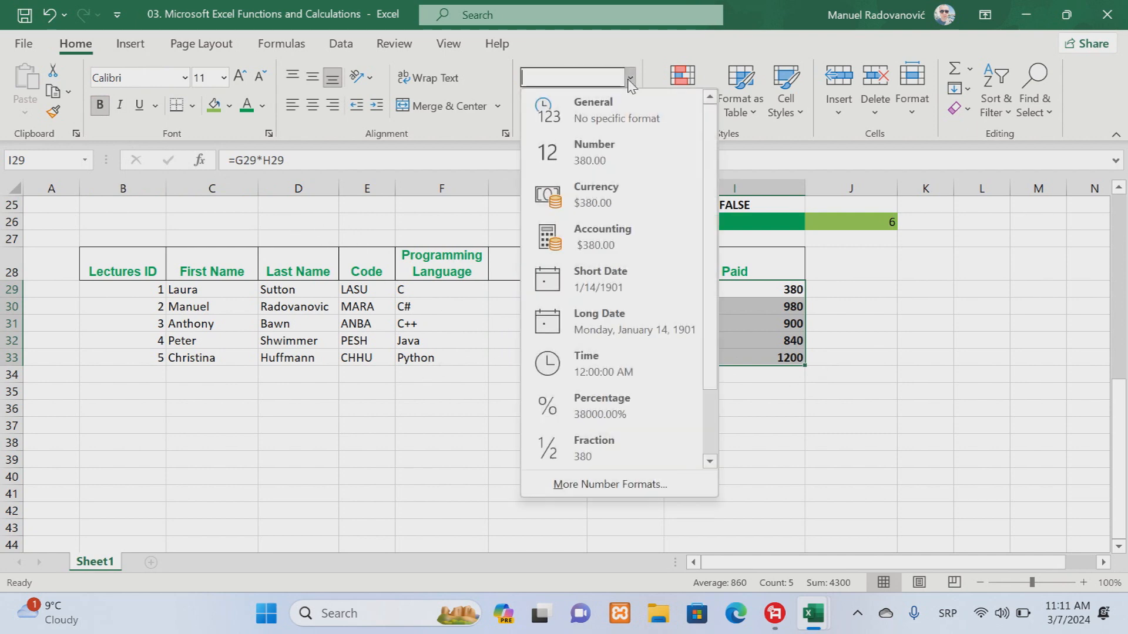
pyautogui.click(619, 195)
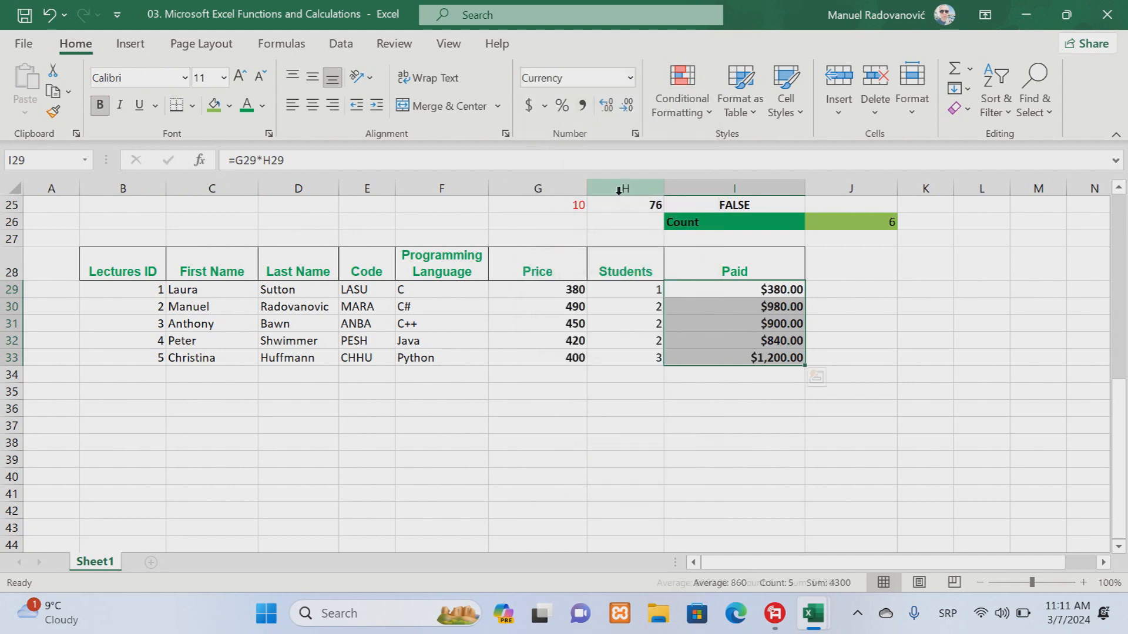
pyautogui.click(629, 78)
pyautogui.click(617, 278)
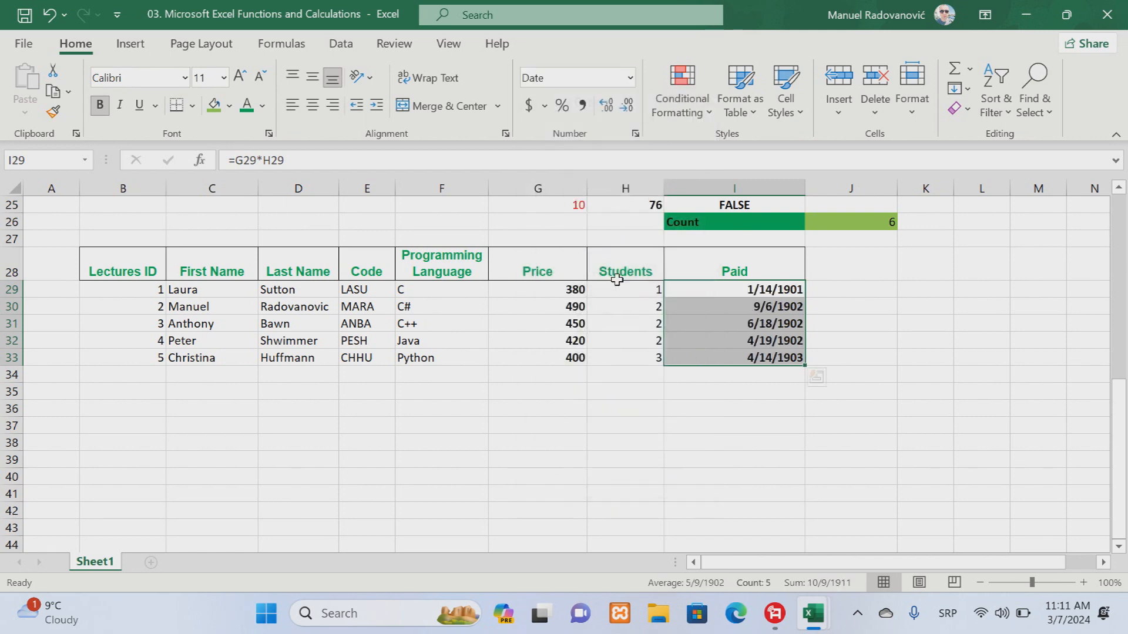
pyautogui.click(630, 78)
pyautogui.click(613, 103)
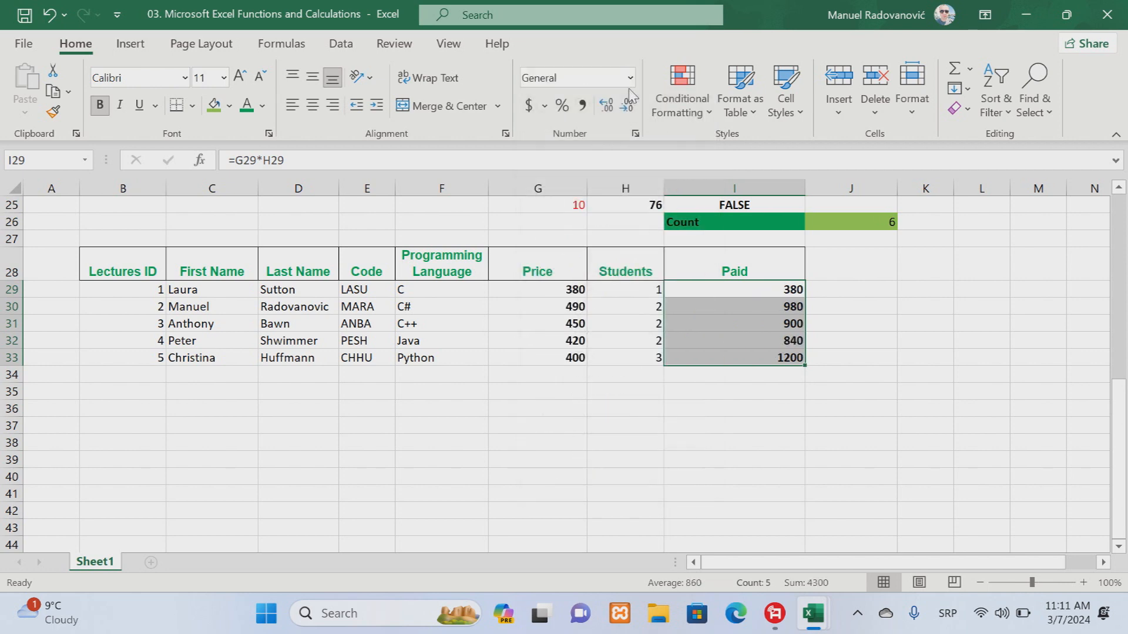
# Format the payments in I29:I33 as Currency with the € Serbian (Latin, Montenegro) symbol.
pyautogui.click(629, 79)
pyautogui.scroll(-2, 705, 382)
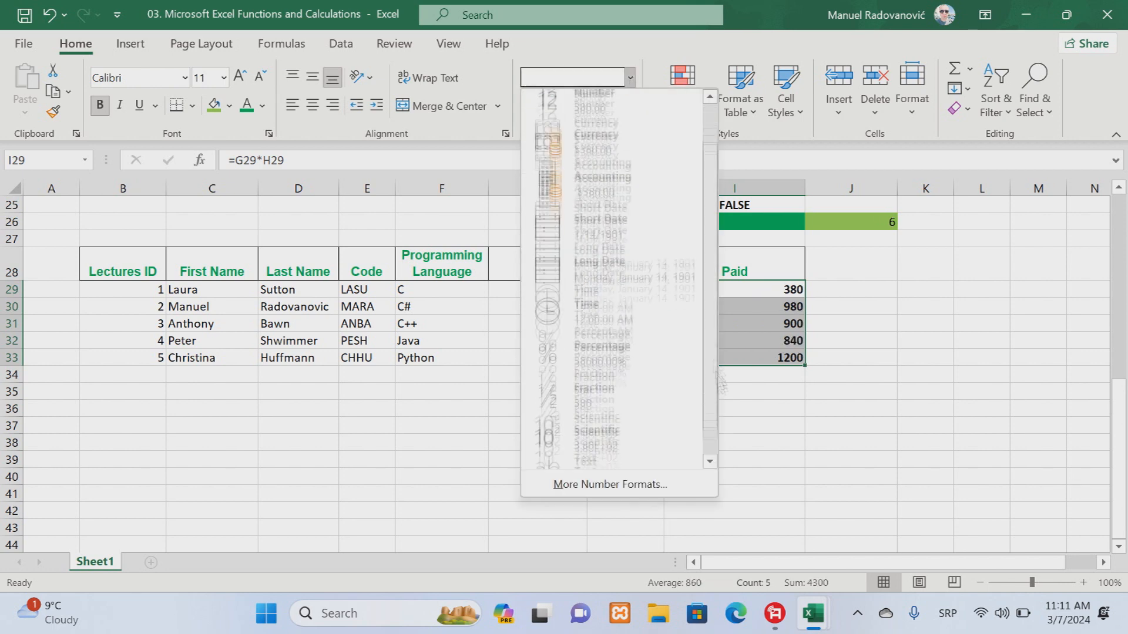
pyautogui.click(609, 486)
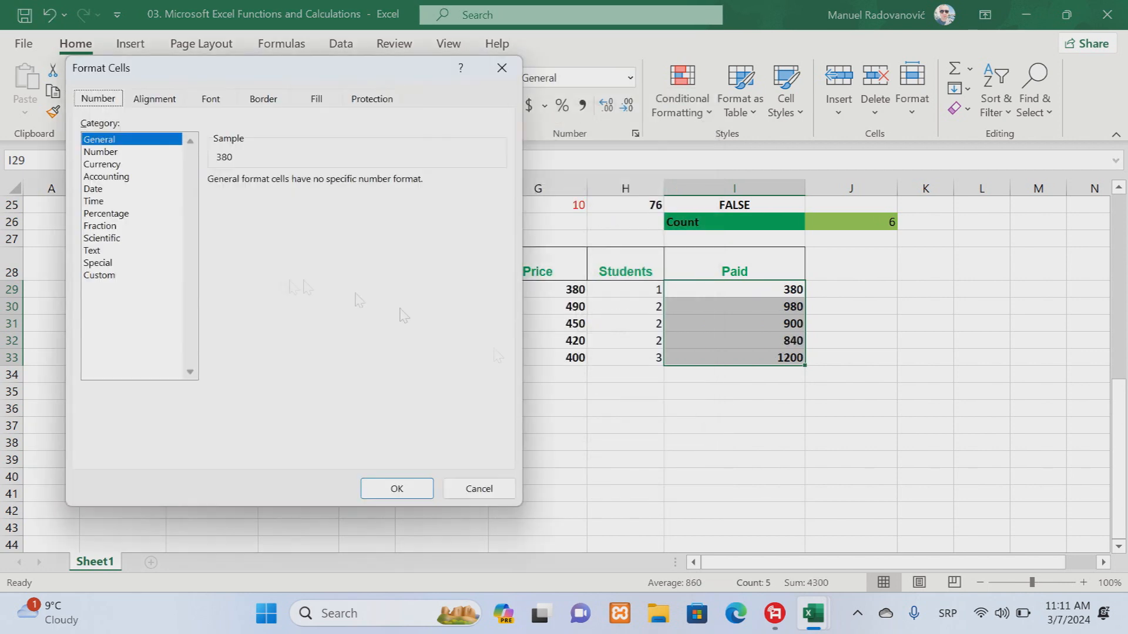
pyautogui.click(102, 164)
pyautogui.click(311, 206)
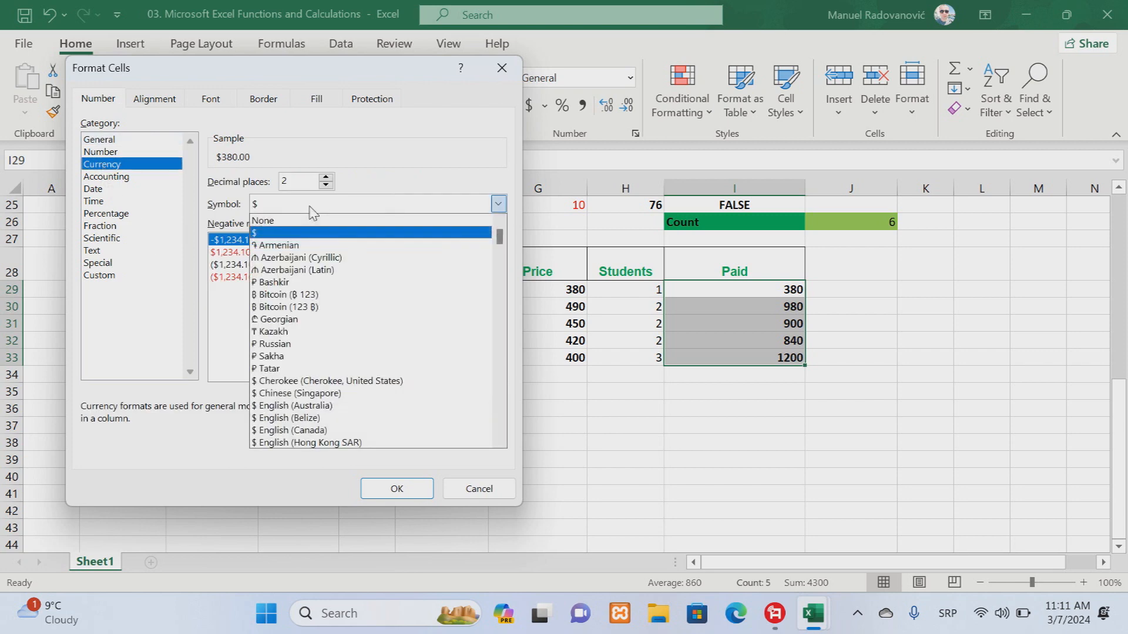
pyautogui.scroll(-2, 367, 338)
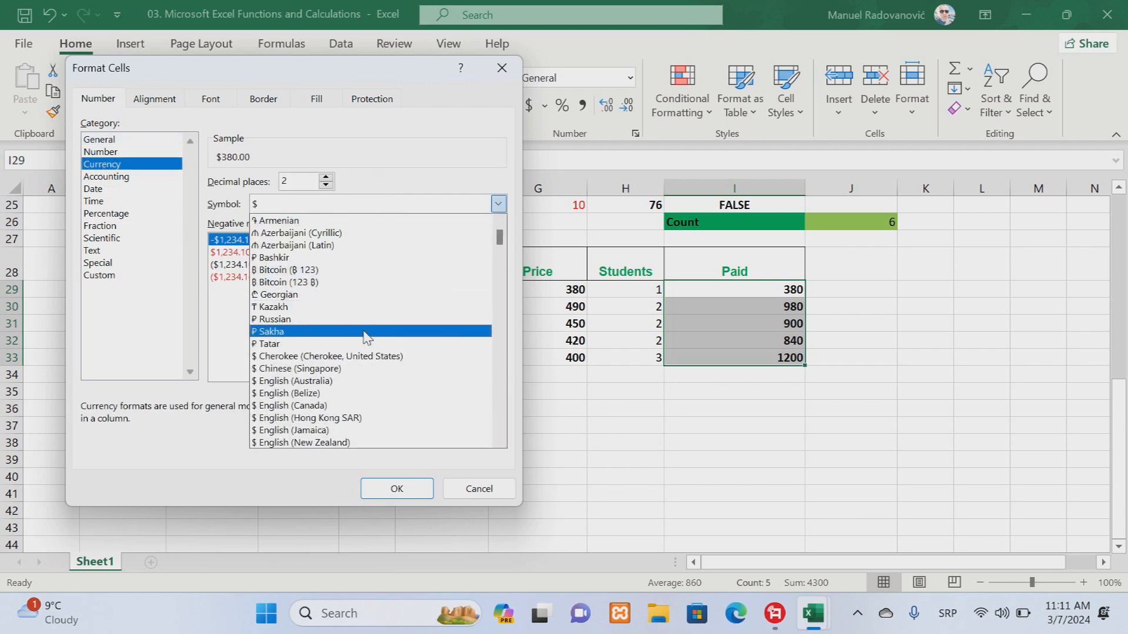
pyautogui.scroll(-2, 370, 367)
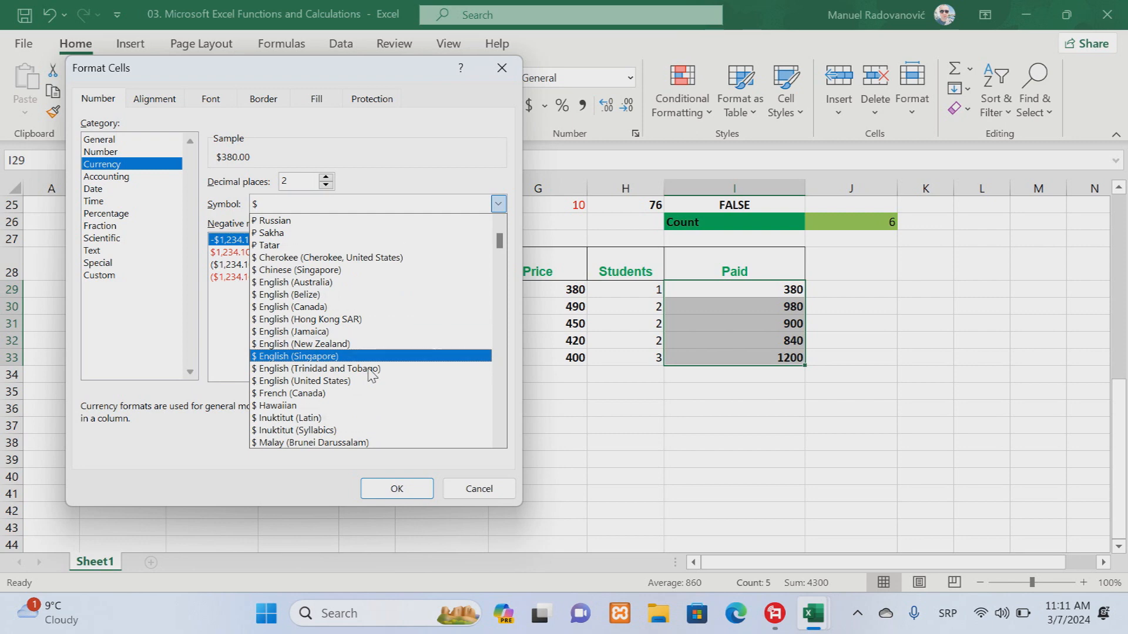
pyautogui.scroll(1, 377, 332)
pyautogui.scroll(2, 376, 332)
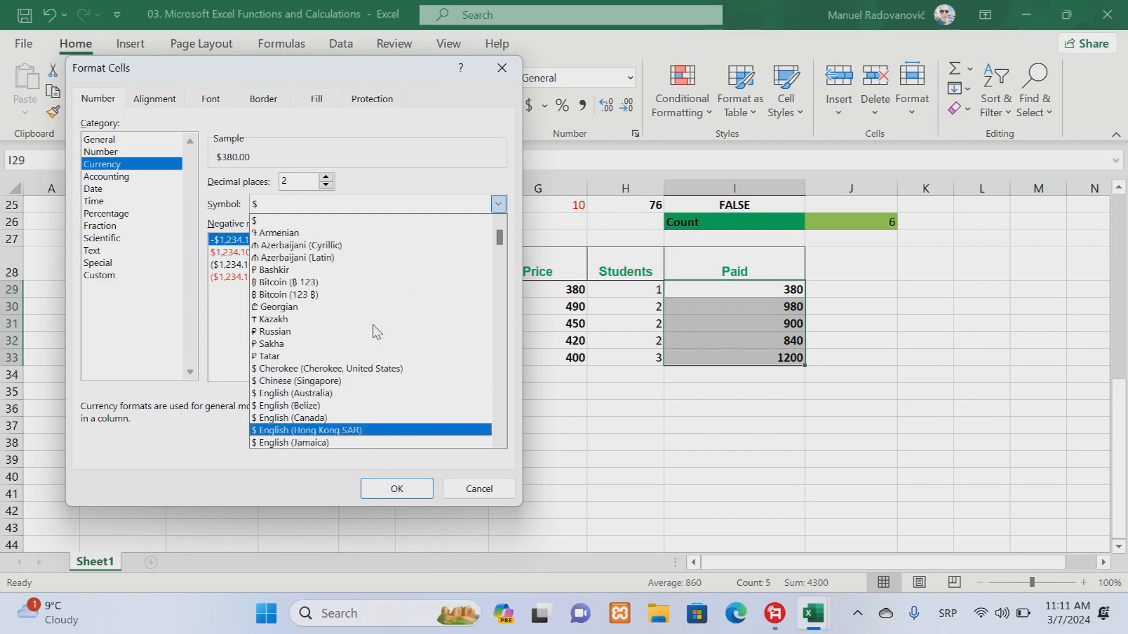
pyautogui.moveTo(499, 237); pyautogui.dragTo(498, 272)
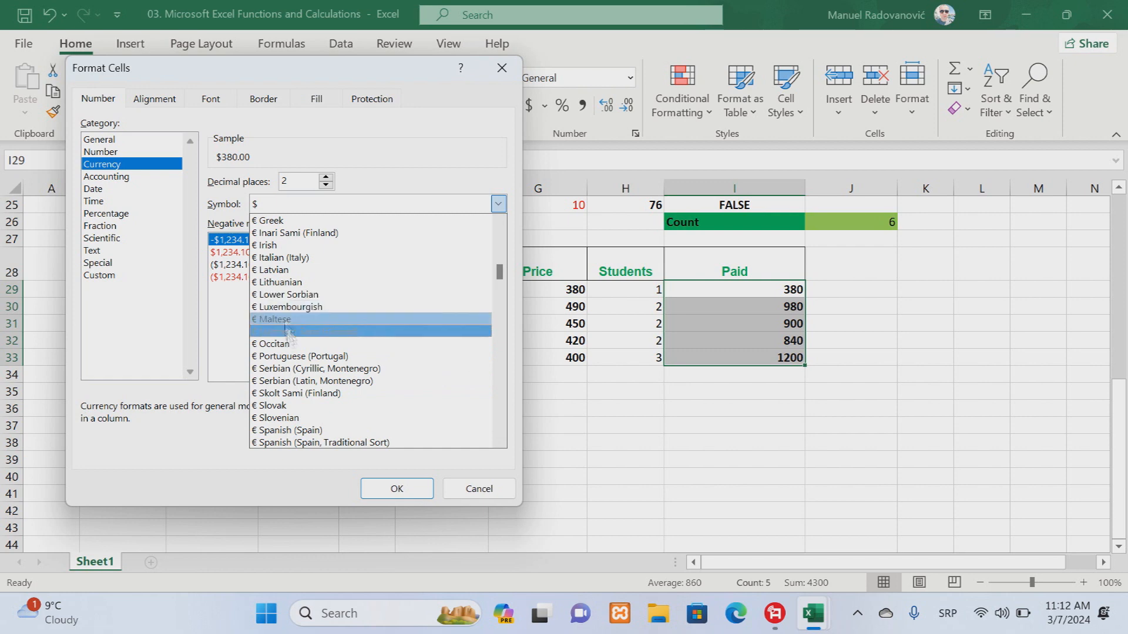
pyautogui.click(265, 382)
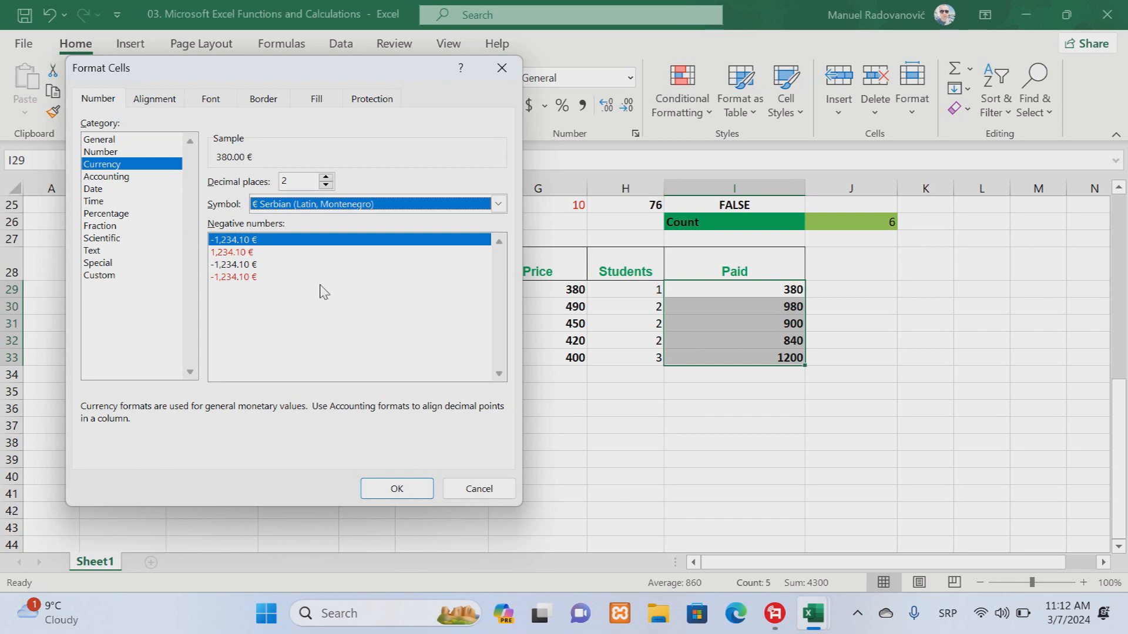
pyautogui.click(410, 493)
# Format the prices in G29:G34 as Currency with the € German (Austria) symbol.
pyautogui.click(543, 286)
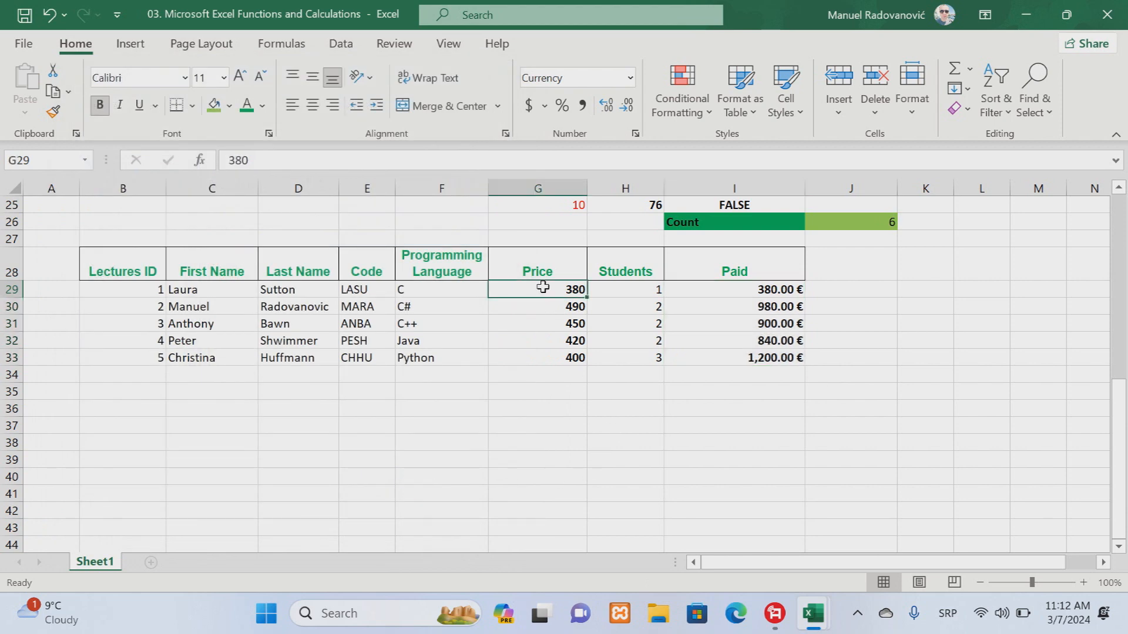
pyautogui.moveTo(542, 289); pyautogui.dragTo(531, 370)
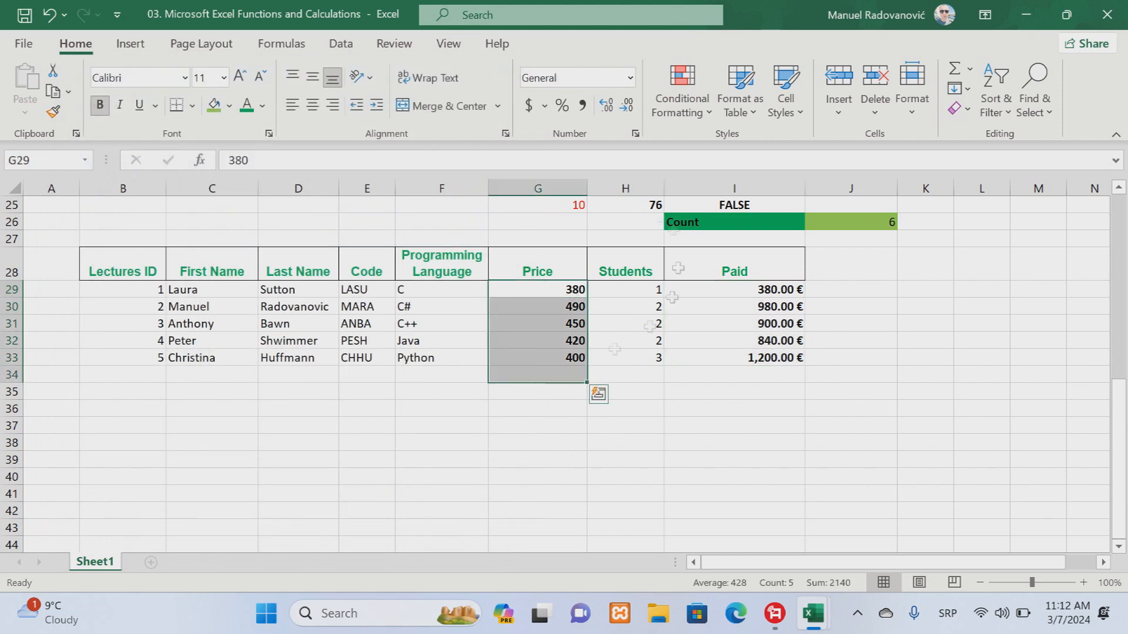
pyautogui.click(630, 77)
pyautogui.scroll(-2, 617, 403)
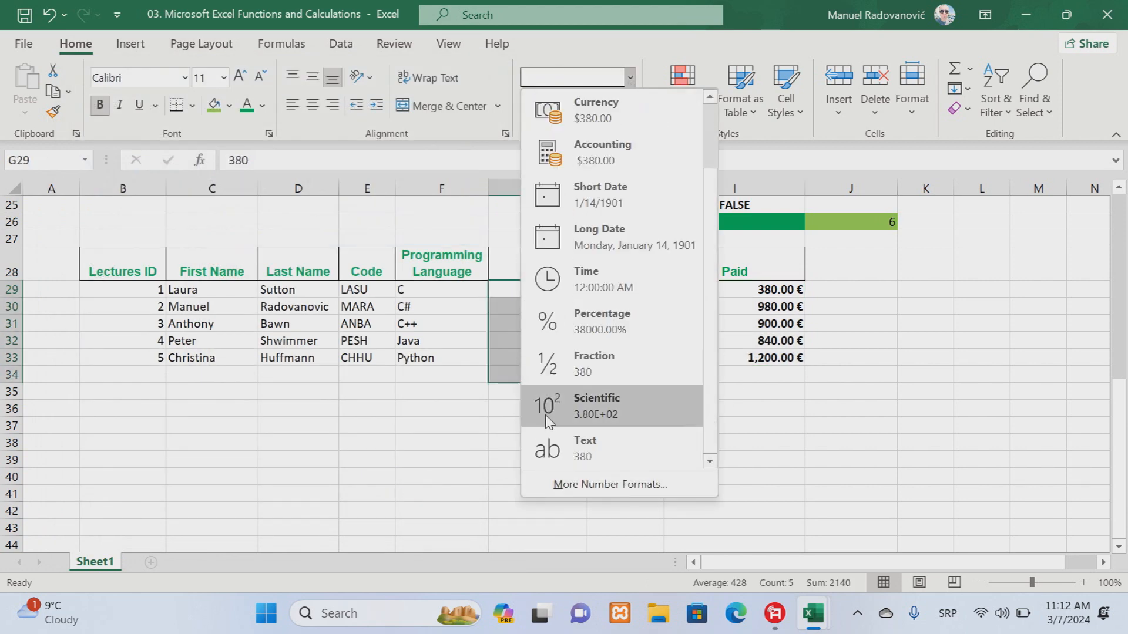
pyautogui.click(618, 483)
pyautogui.click(104, 164)
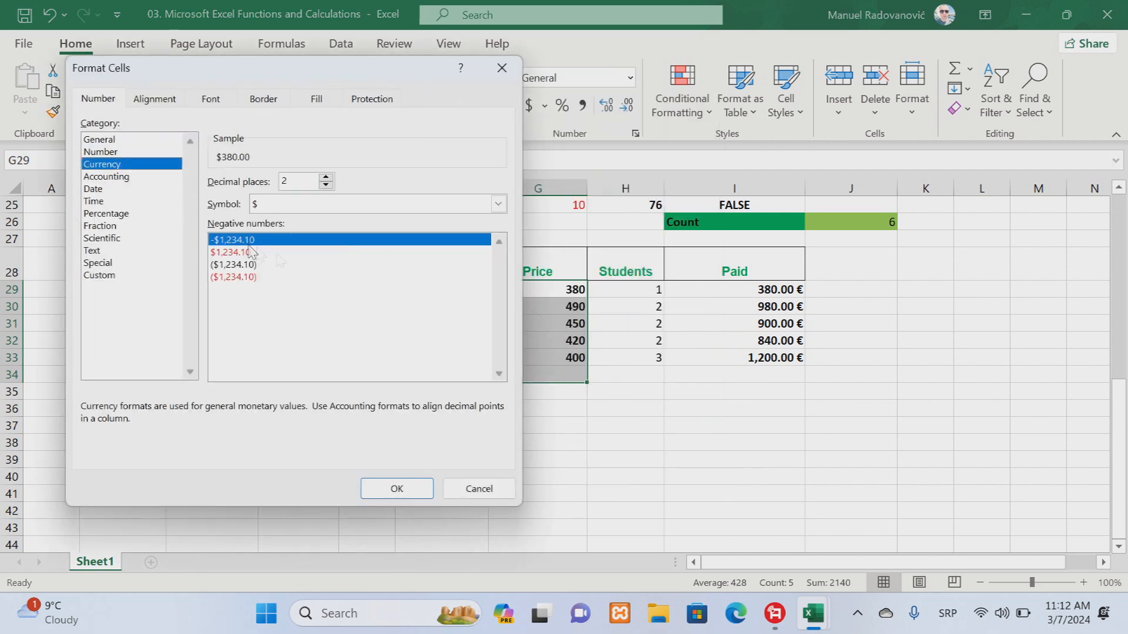
pyautogui.click(350, 204)
pyautogui.scroll(-6, 483, 284)
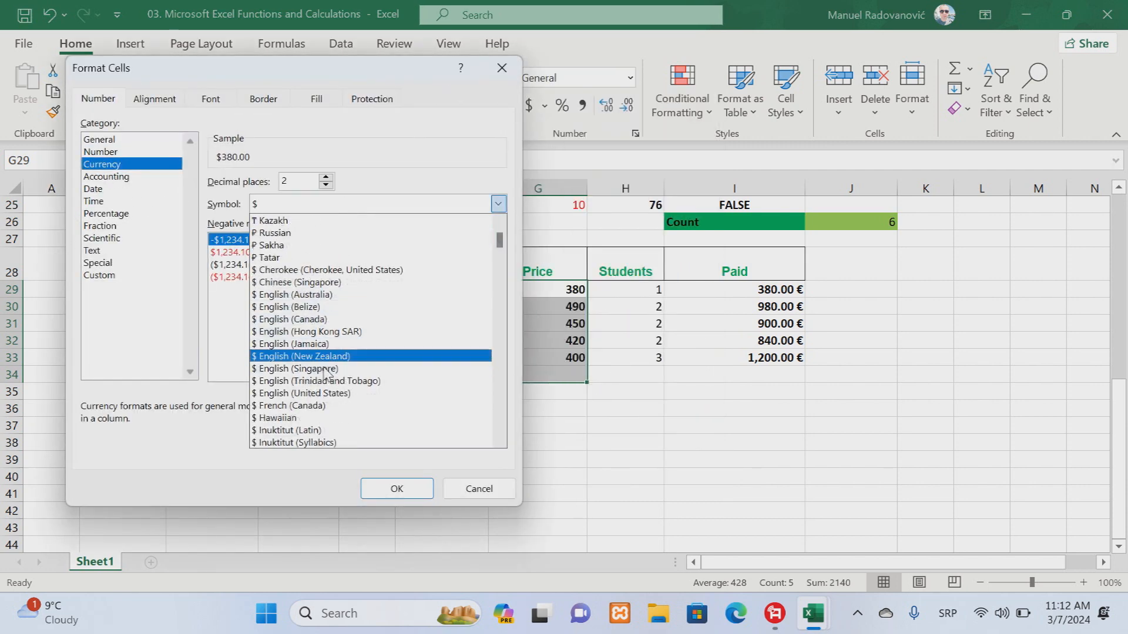
pyautogui.moveTo(498, 243); pyautogui.dragTo(499, 275)
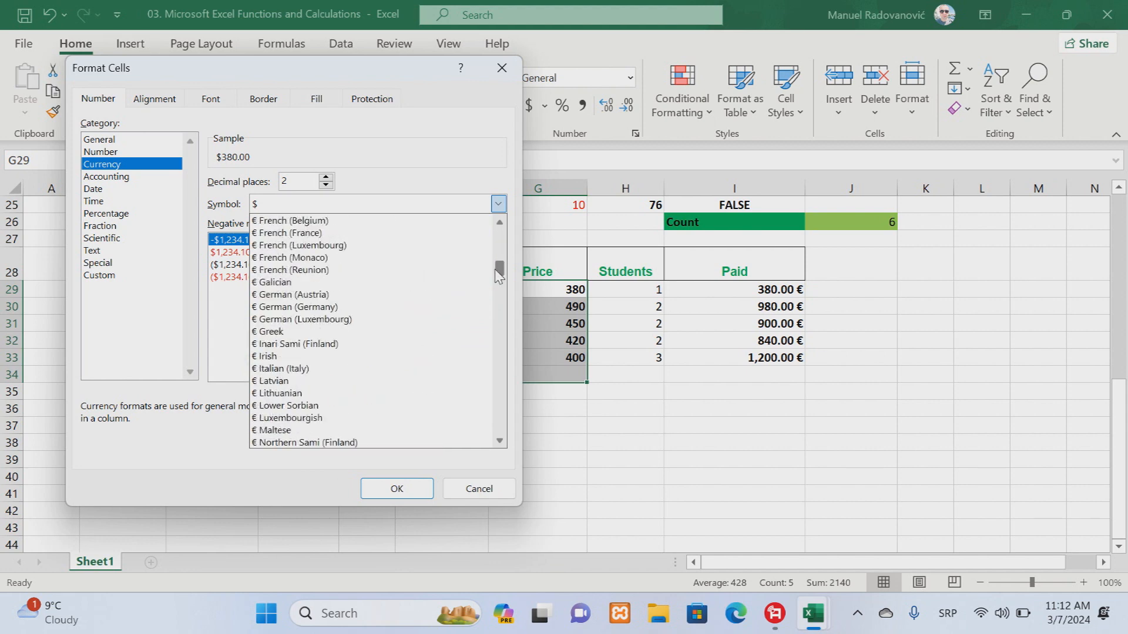
pyautogui.click(273, 294)
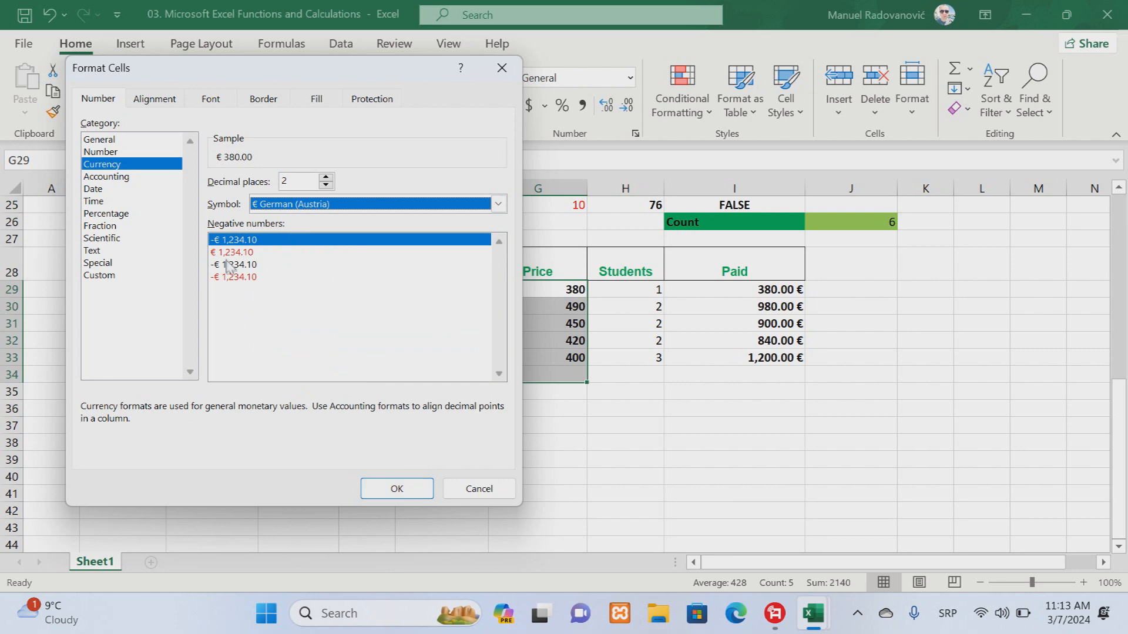
pyautogui.click(411, 491)
# Apply the € Euro (€ 123) accounting format to the payments in I29:I34.
pyautogui.click(725, 294)
pyautogui.moveTo(724, 293); pyautogui.dragTo(787, 370)
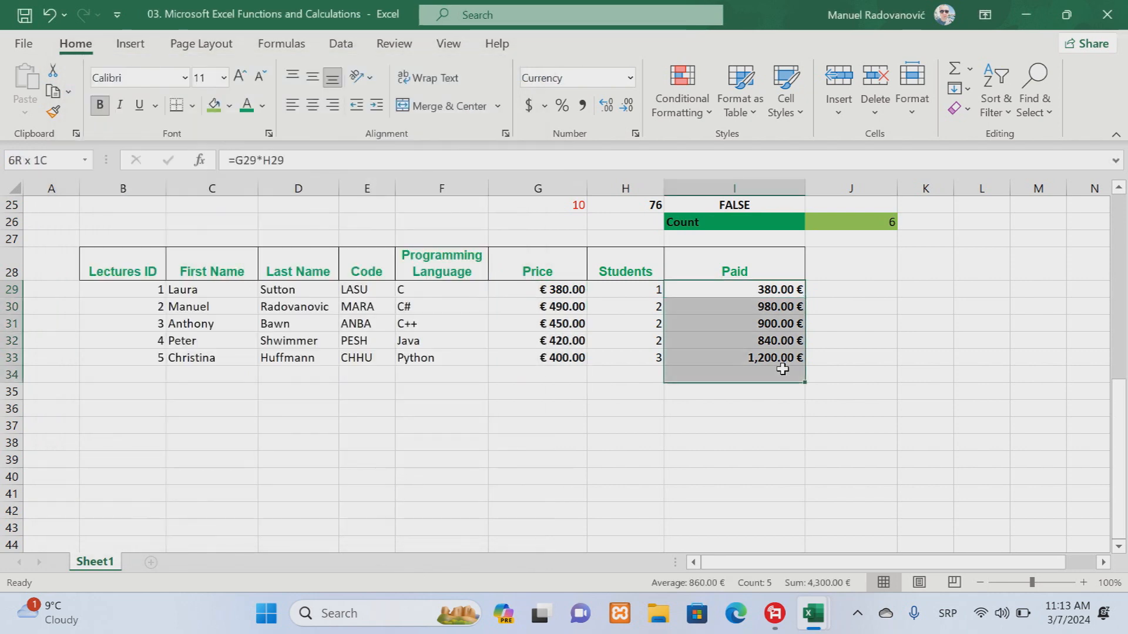
pyautogui.click(544, 106)
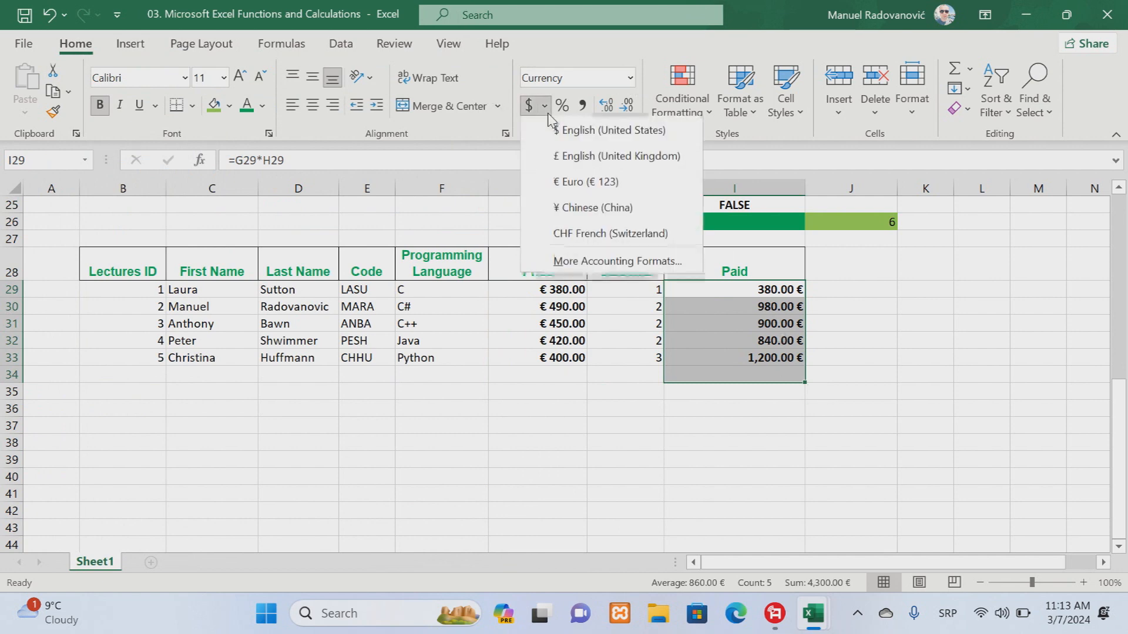
pyautogui.click(567, 182)
pyautogui.click(647, 473)
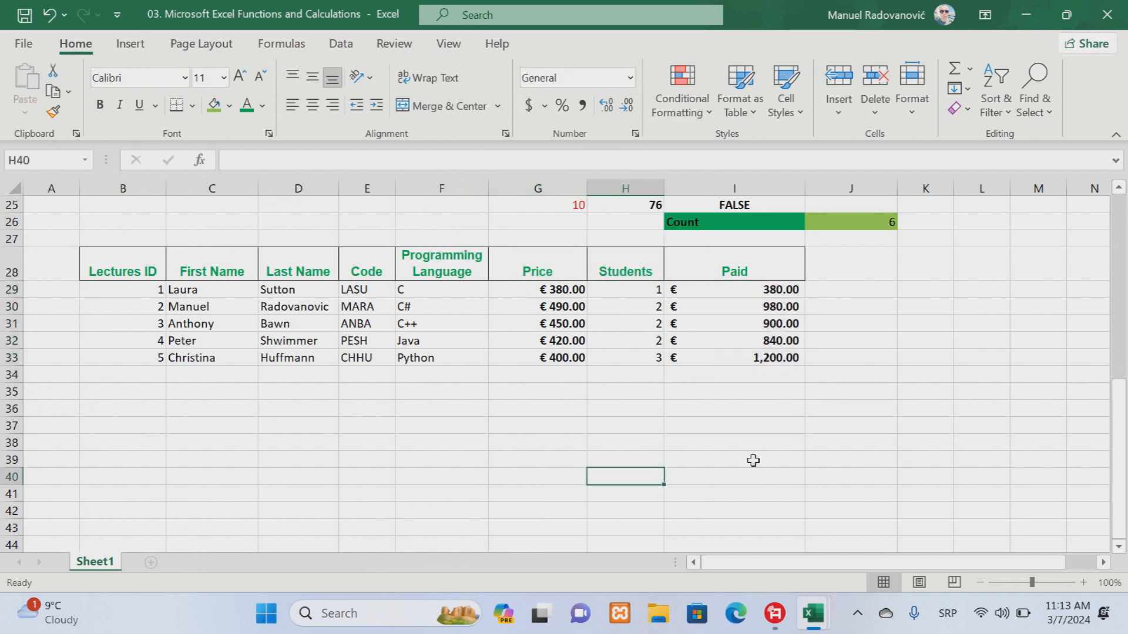
# Apply the € Euro (€ 123) accounting format to the prices in G29:G33.
pyautogui.moveTo(529, 297); pyautogui.dragTo(558, 357)
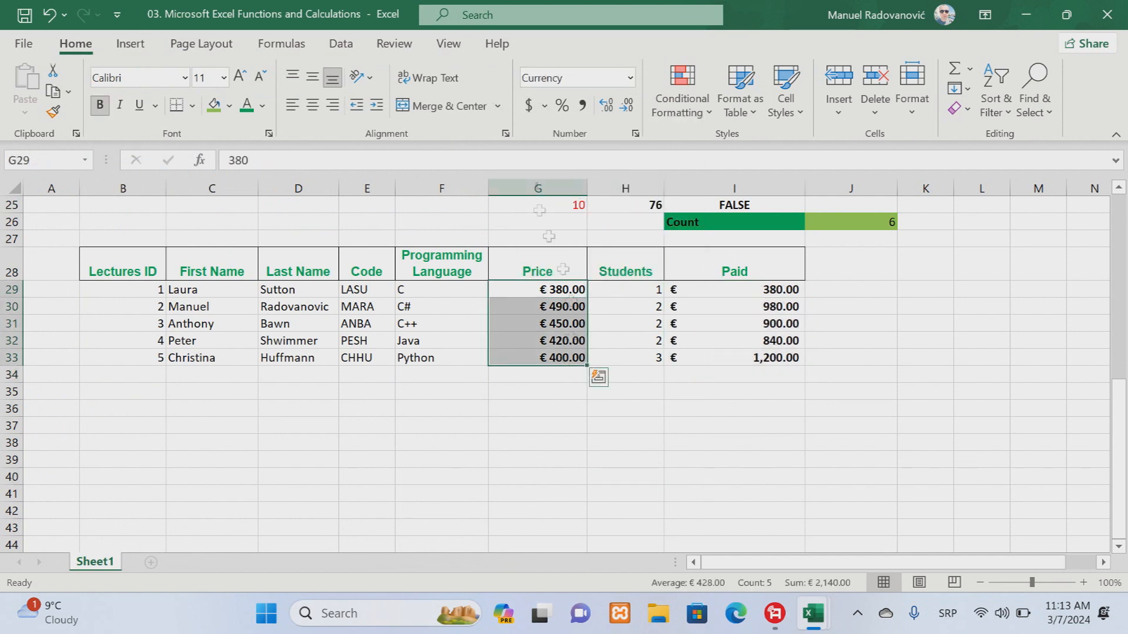
pyautogui.click(544, 106)
pyautogui.click(567, 181)
pyautogui.click(842, 442)
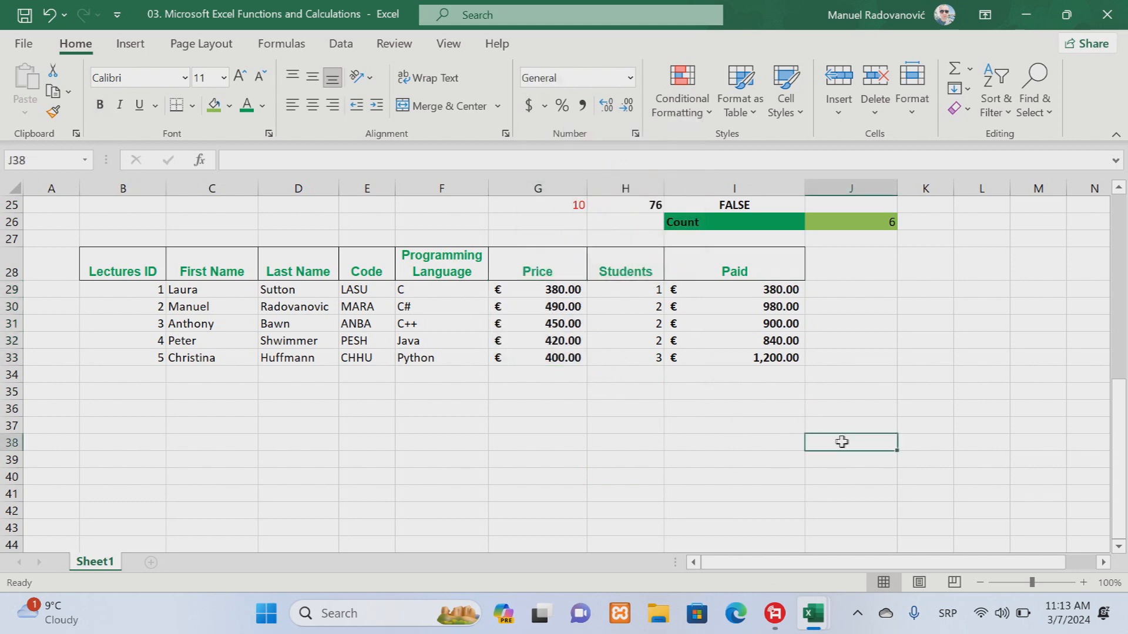
# Enter a bold, right-aligned label "Sum" in I34 below the payments.
pyautogui.click(749, 374)
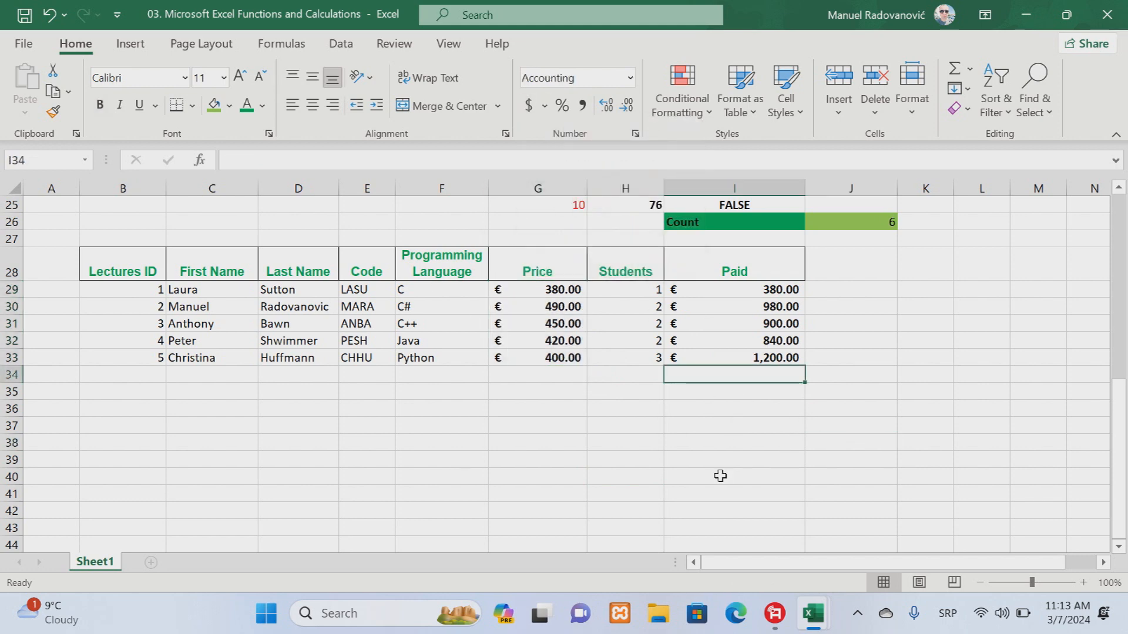
pyautogui.write('Sum')
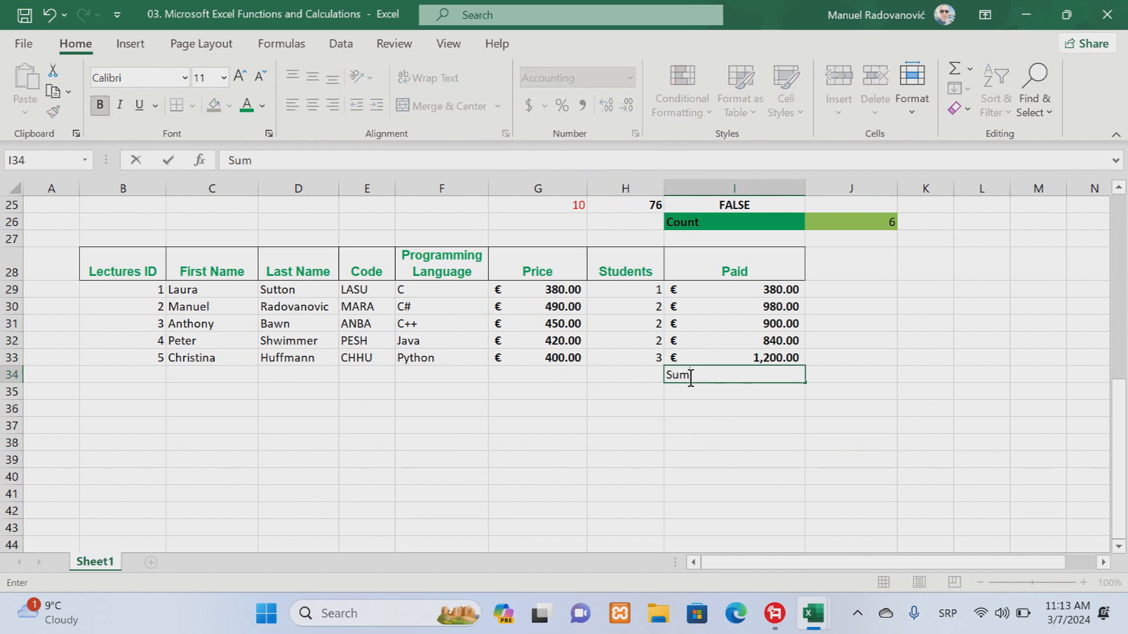
pyautogui.doubleClick(687, 376)
pyautogui.click(101, 107)
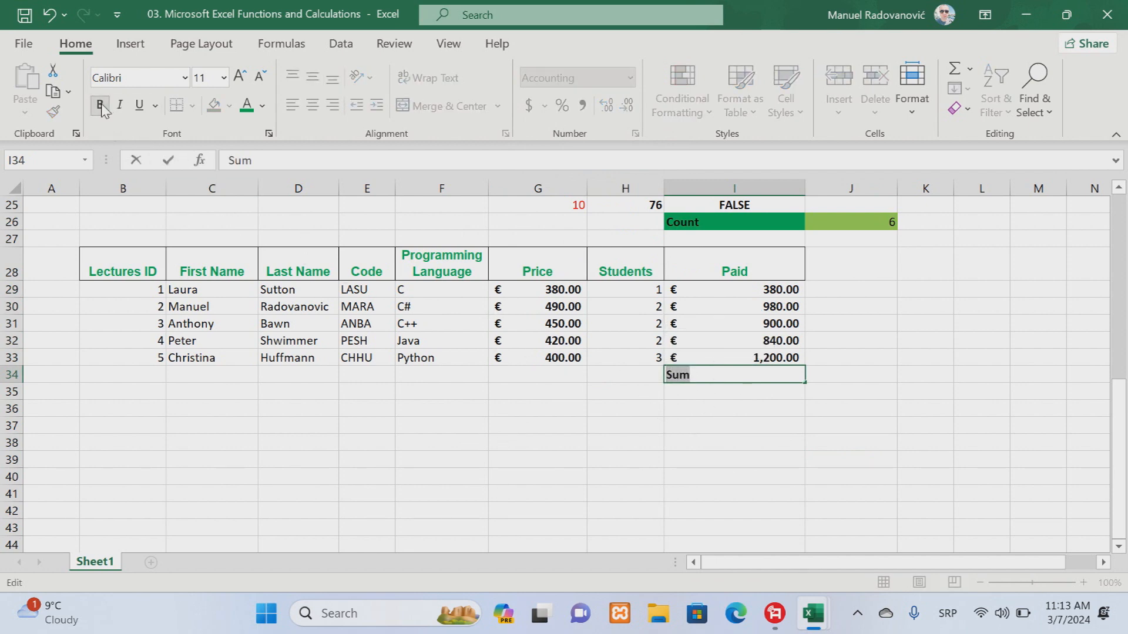
pyautogui.click(709, 393)
pyautogui.click(708, 380)
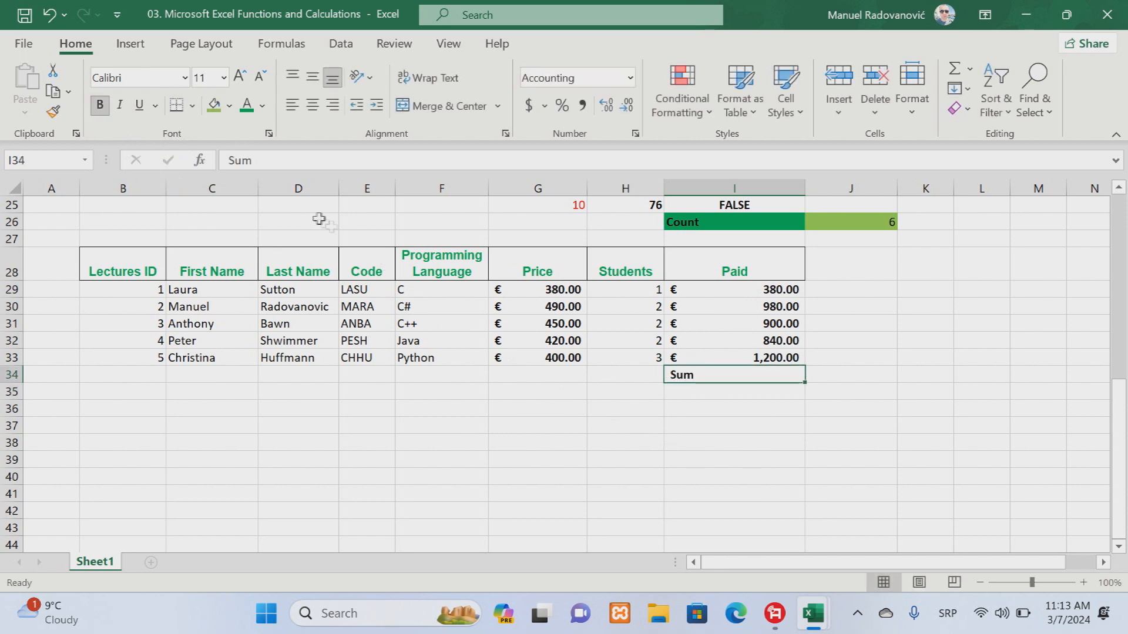
pyautogui.click(332, 105)
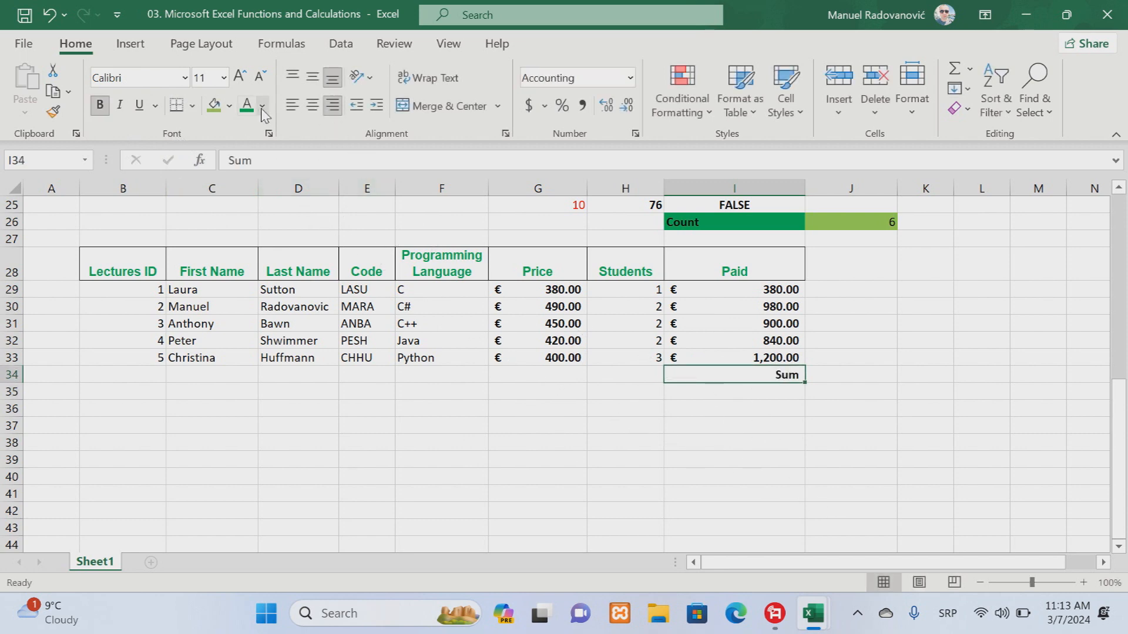
# Fill the Sum label cell I34 with green and the neighbouring cell J34 with light green.
pyautogui.click(229, 106)
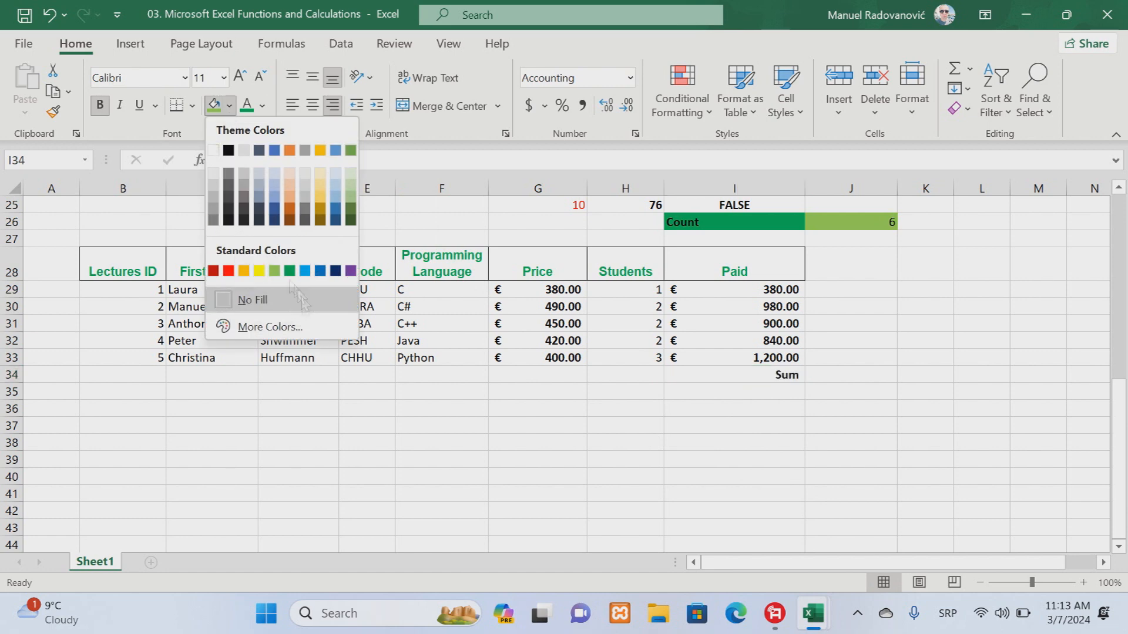
pyautogui.click(291, 275)
pyautogui.click(835, 378)
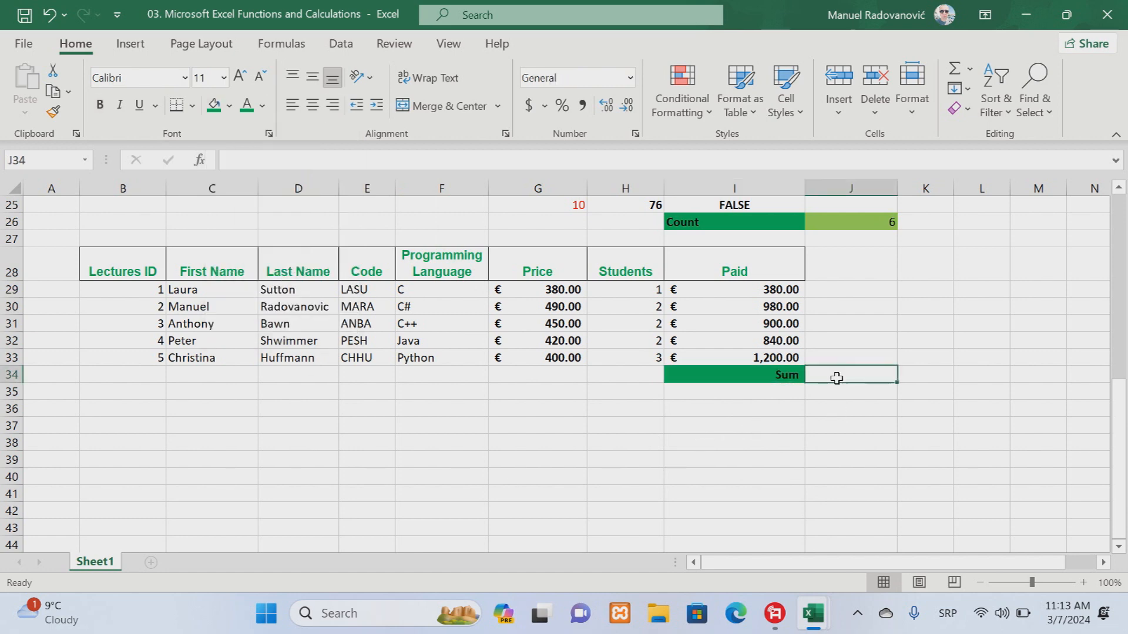
pyautogui.click(229, 105)
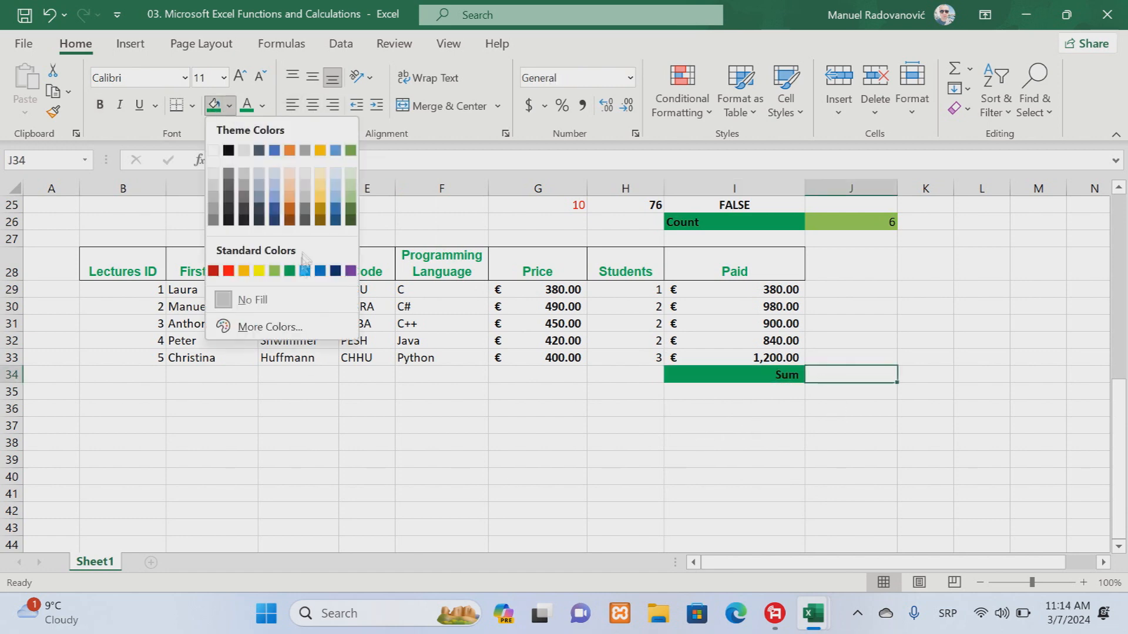
pyautogui.click(273, 274)
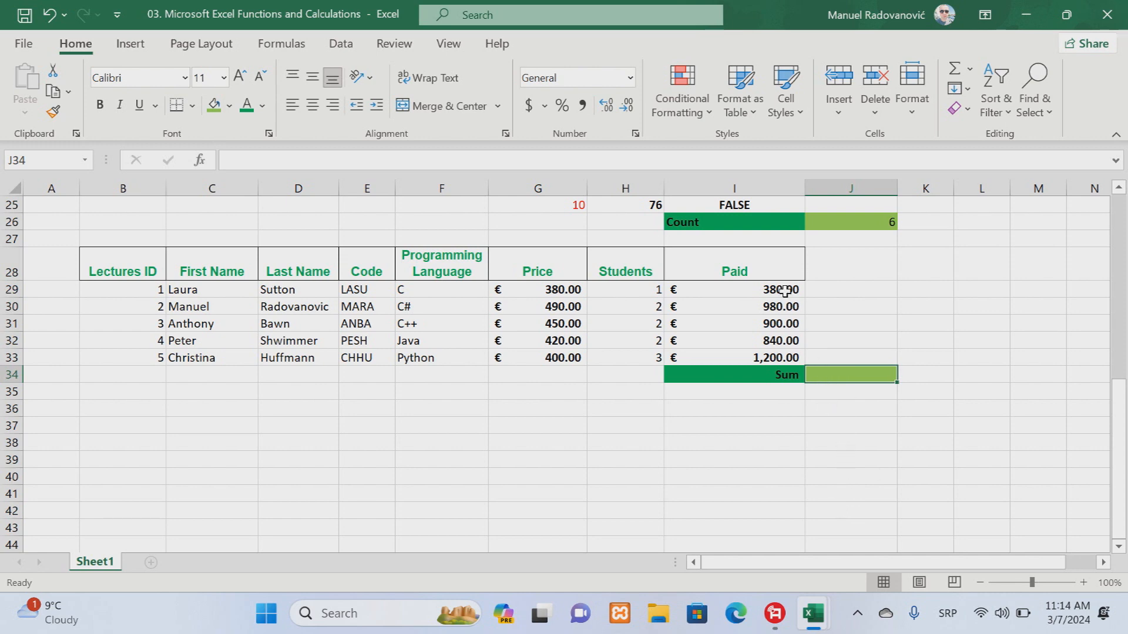
# Try AutoSum with the payments I29:I33 and the result cell J34 selected together.
pyautogui.moveTo(785, 290); pyautogui.dragTo(769, 359)
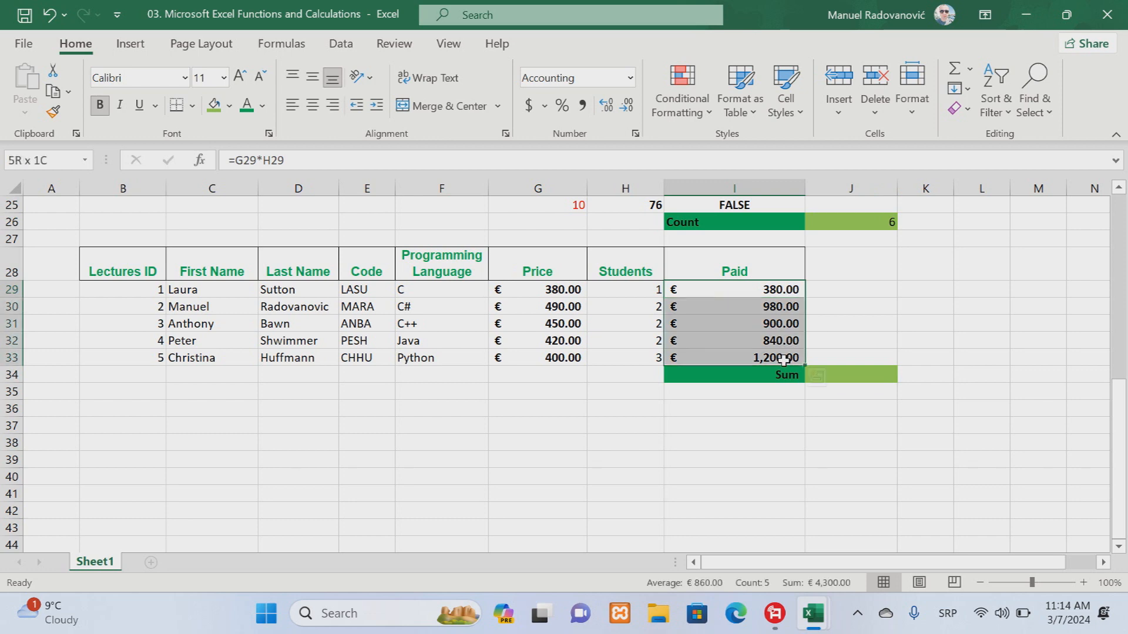
pyautogui.click(855, 374)
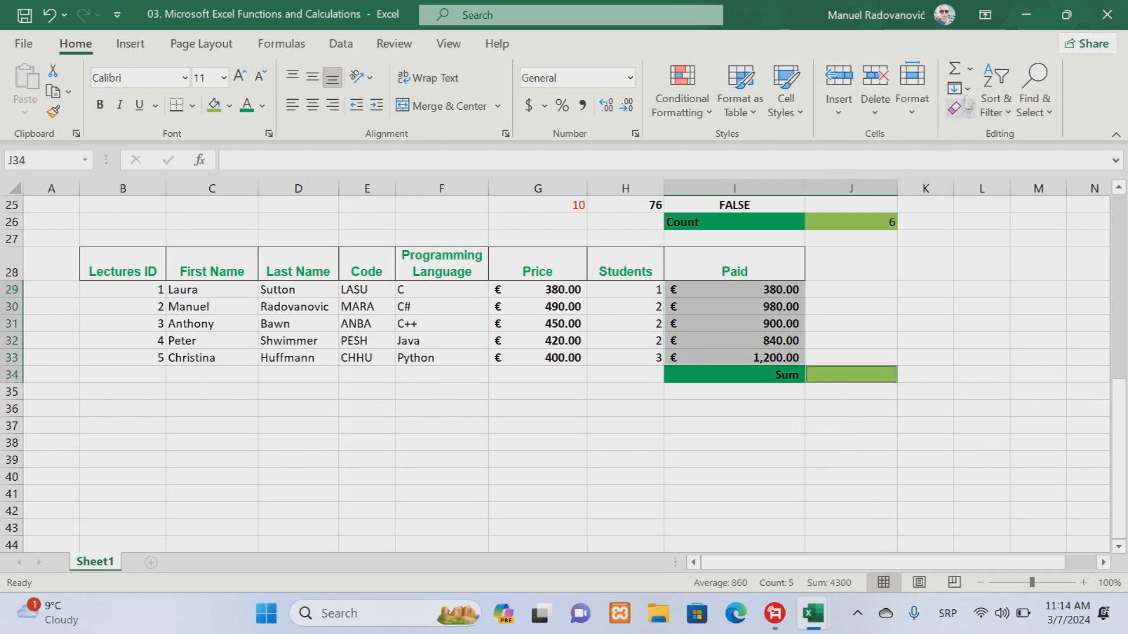
pyautogui.click(969, 69)
pyautogui.click(988, 93)
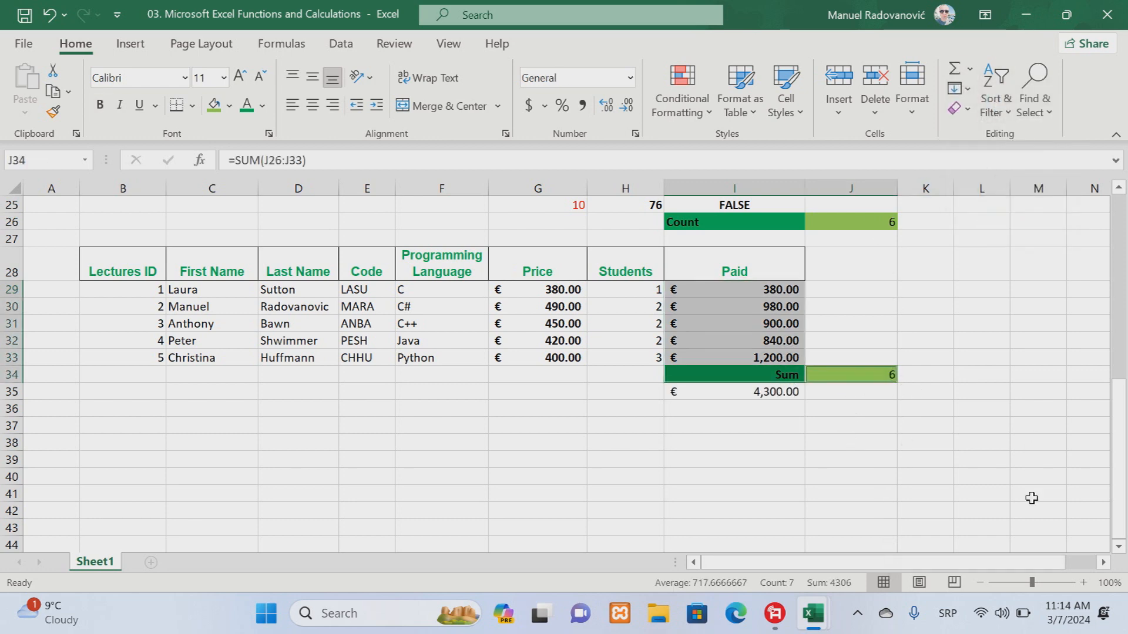
pyautogui.click(971, 525)
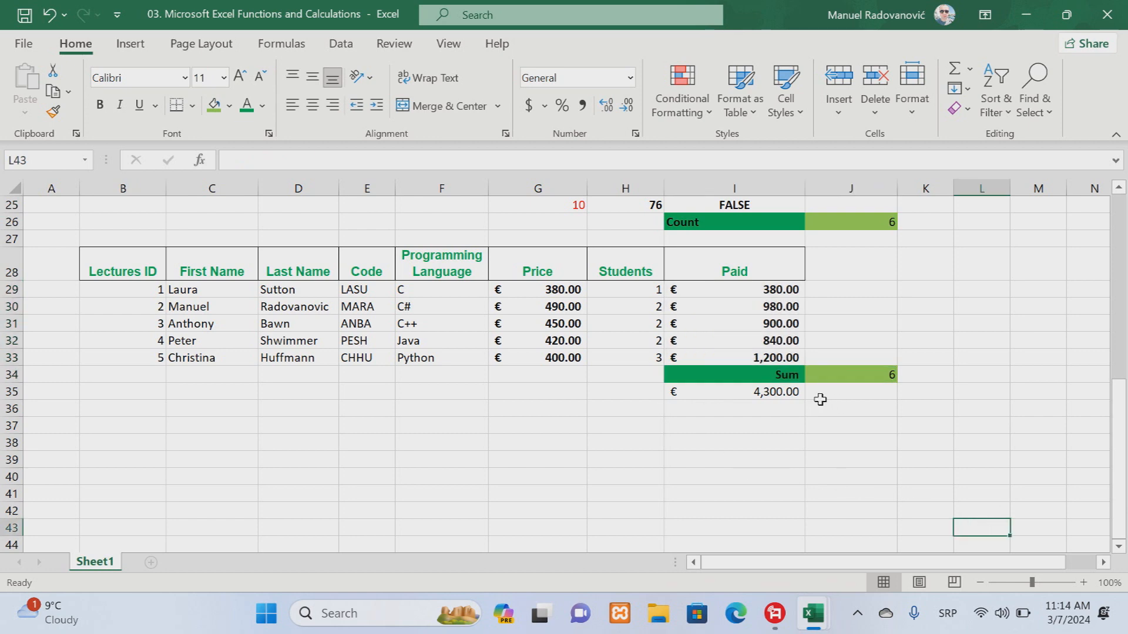
# Copy the total from I35 into J34, and delete the contents of both cells.
pyautogui.click(765, 395)
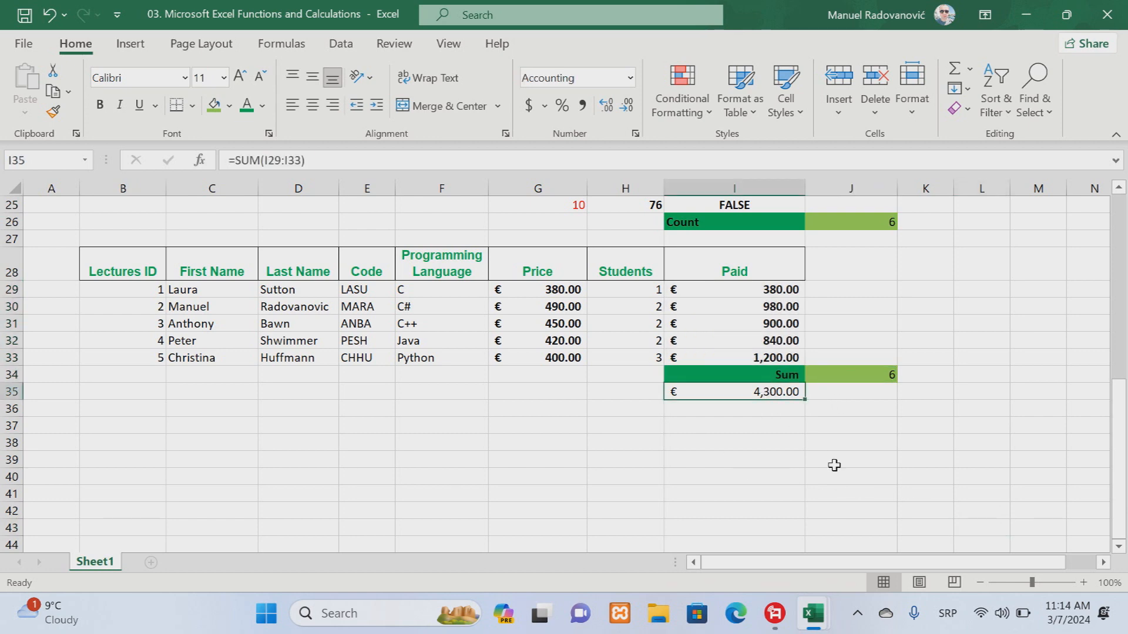
pyautogui.hotkey('ctrl', 'c')
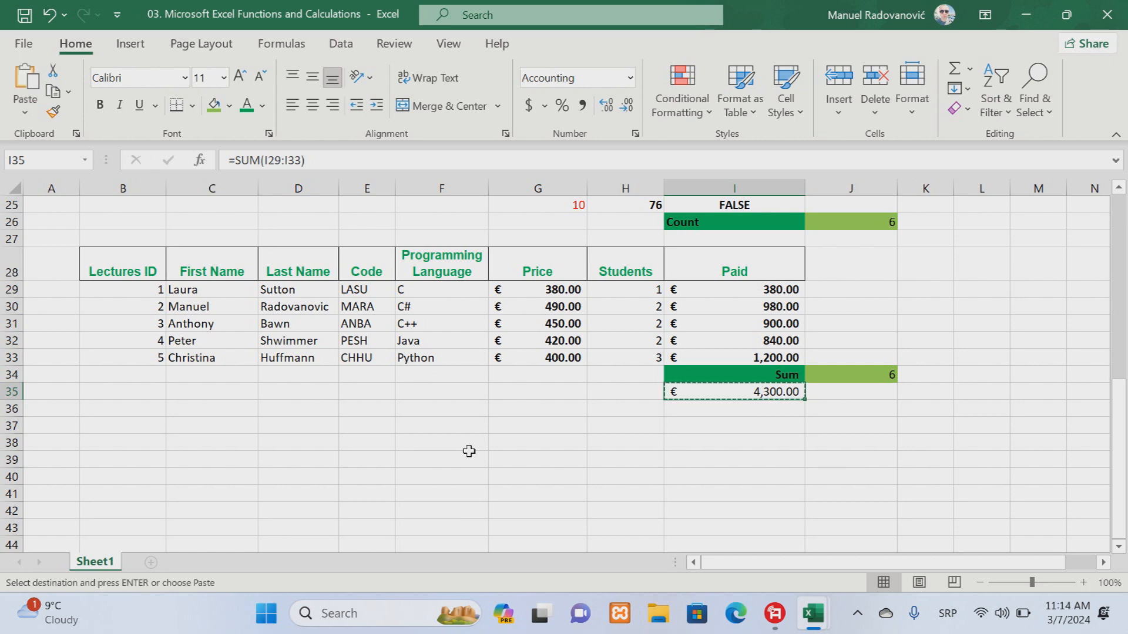
pyautogui.click(841, 374)
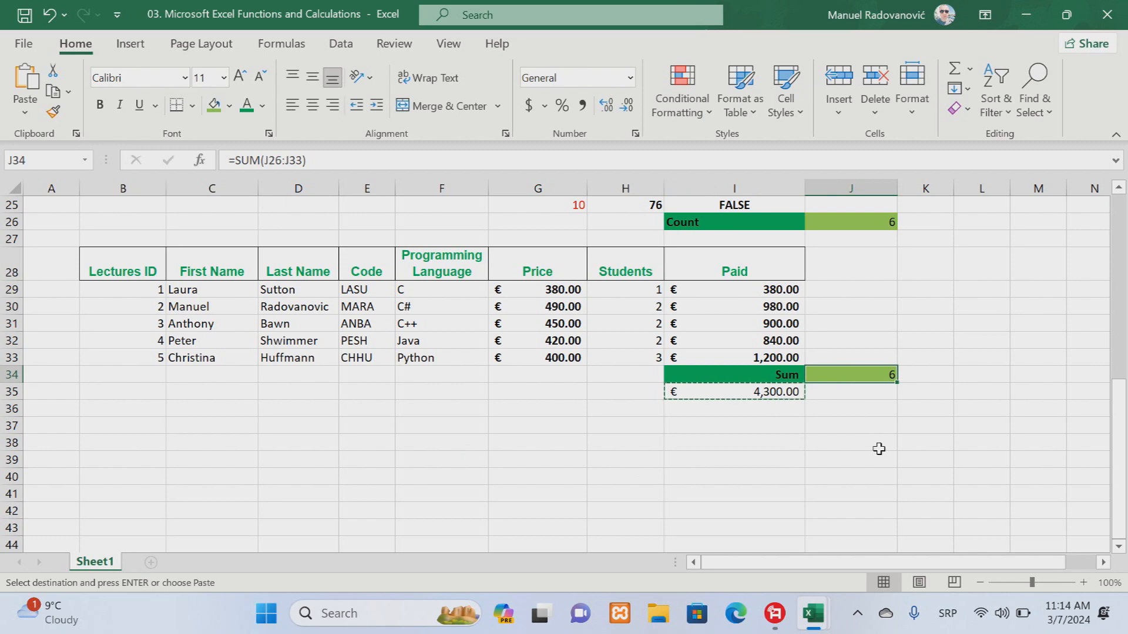
pyautogui.hotkey('ctrl', 'v')
pyautogui.click(842, 440)
pyautogui.click(827, 376)
pyautogui.press('Delete')
pyautogui.click(770, 394)
pyautogui.press('Delete')
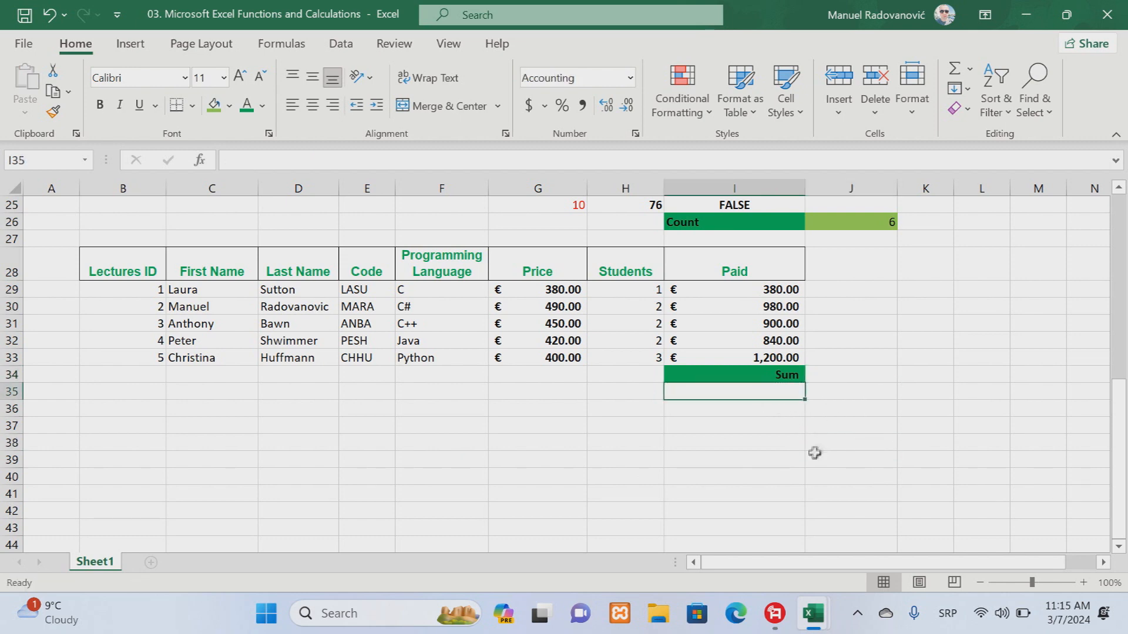
# Fill the empty result cell J34 with light green again.
pyautogui.click(870, 477)
pyautogui.click(851, 376)
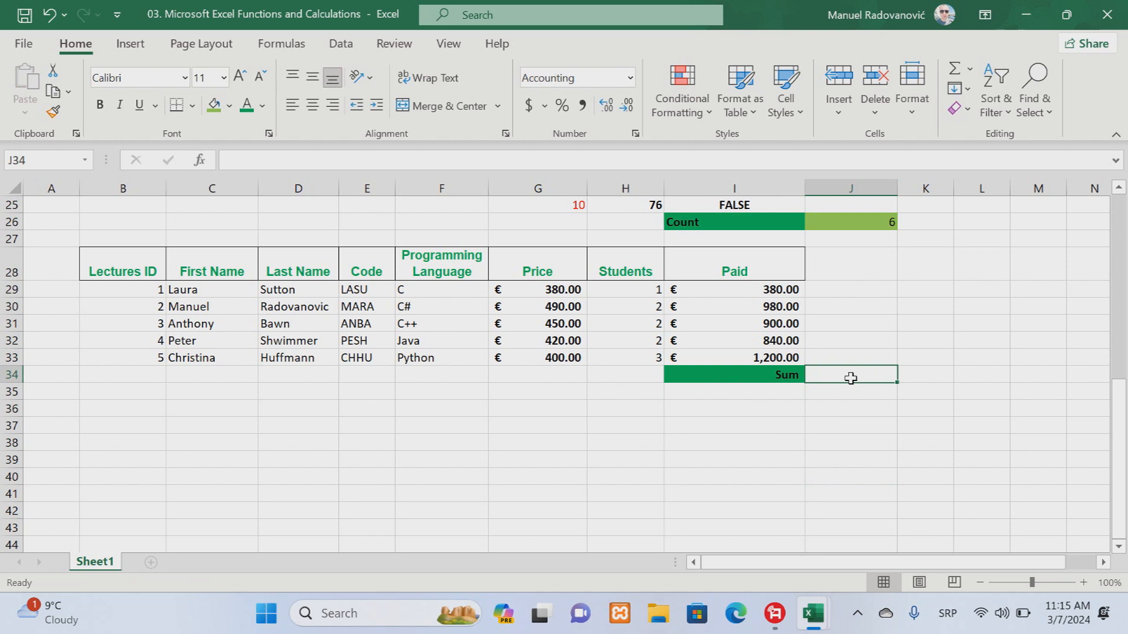
pyautogui.click(213, 105)
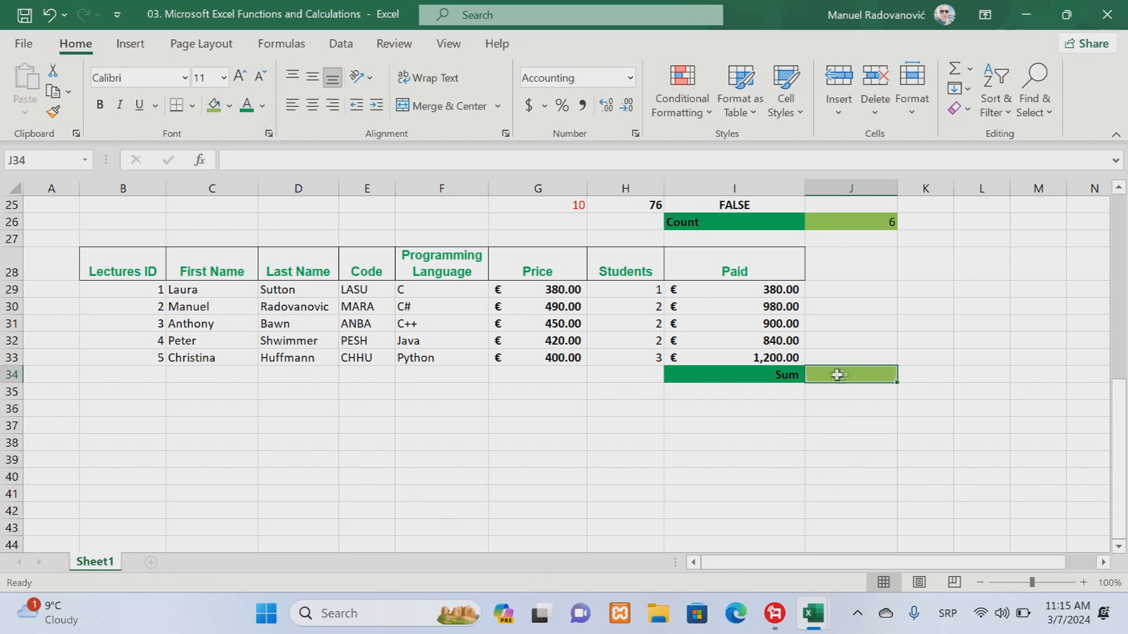
# Enter the formula =SUM(I29:I33) in J34 and make the result bold.
pyautogui.click(262, 160)
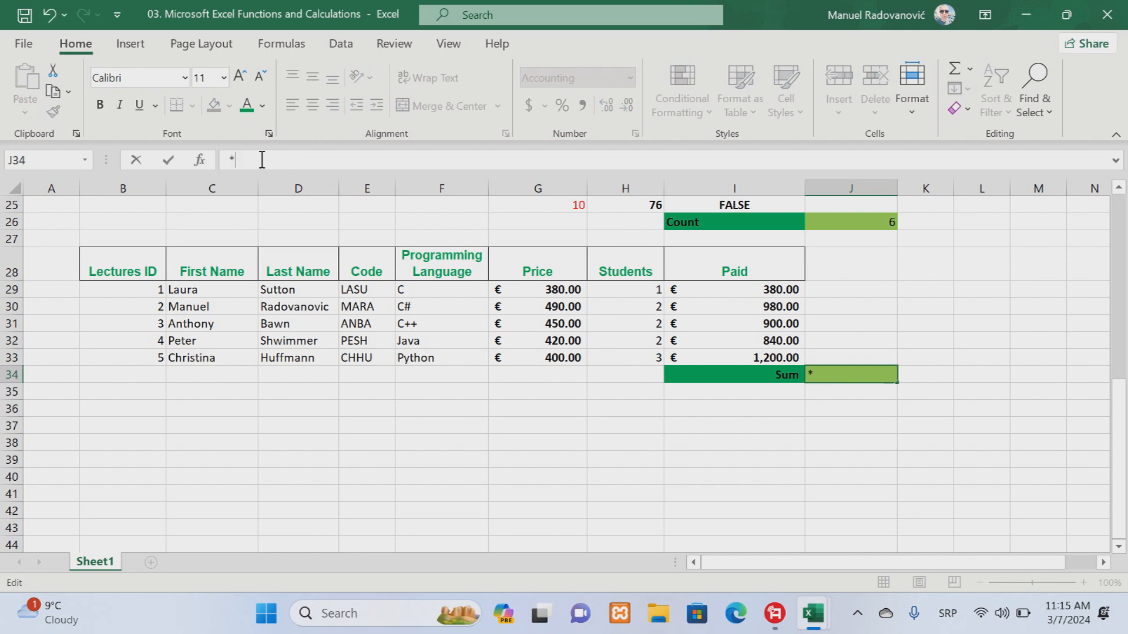
pyautogui.write('=')
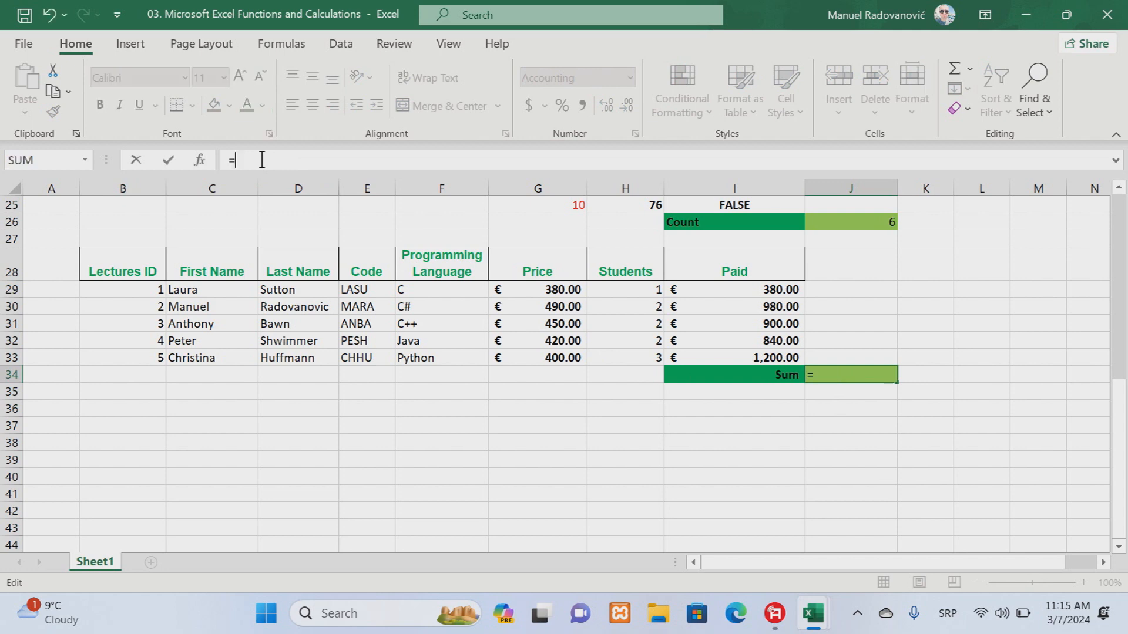
pyautogui.write('su')
pyautogui.doubleClick(271, 220)
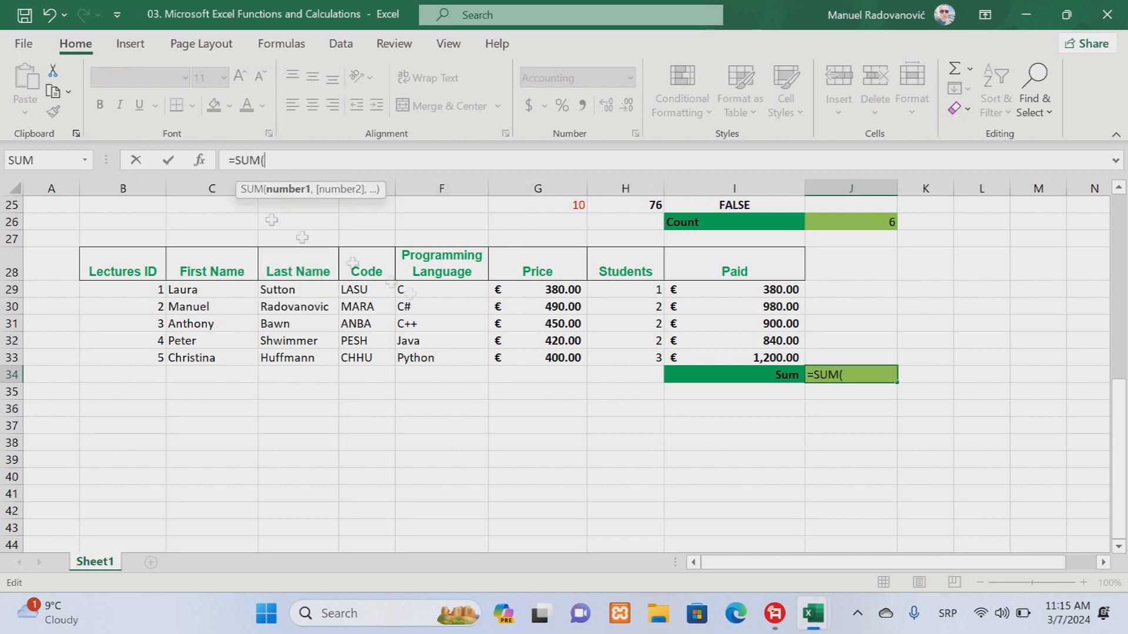
pyautogui.moveTo(781, 293); pyautogui.dragTo(775, 358)
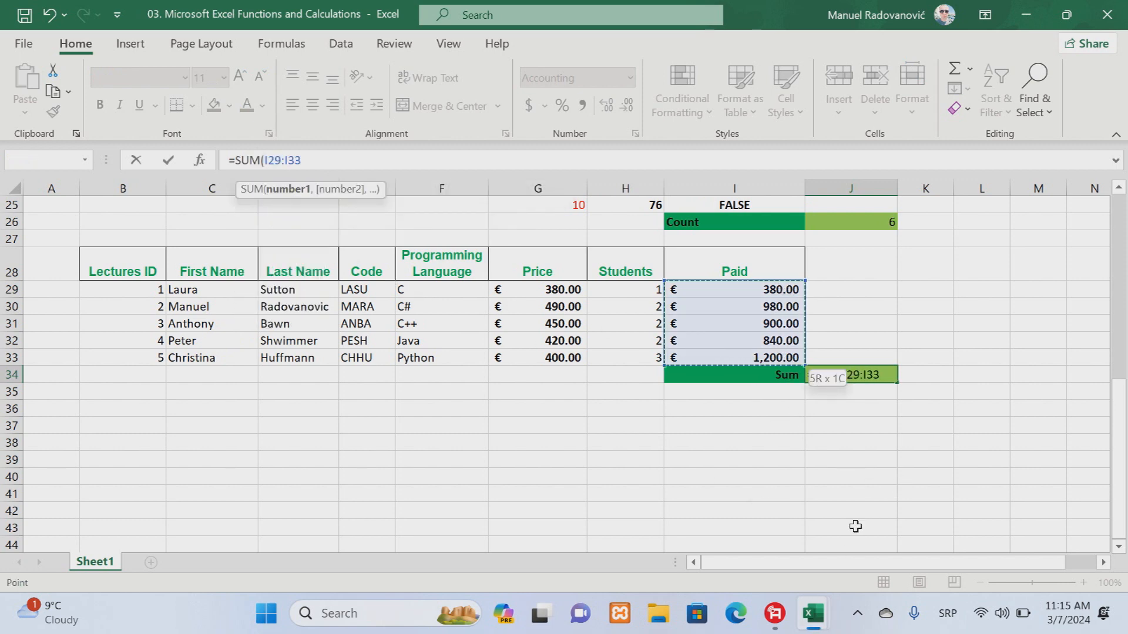
pyautogui.press('Return')
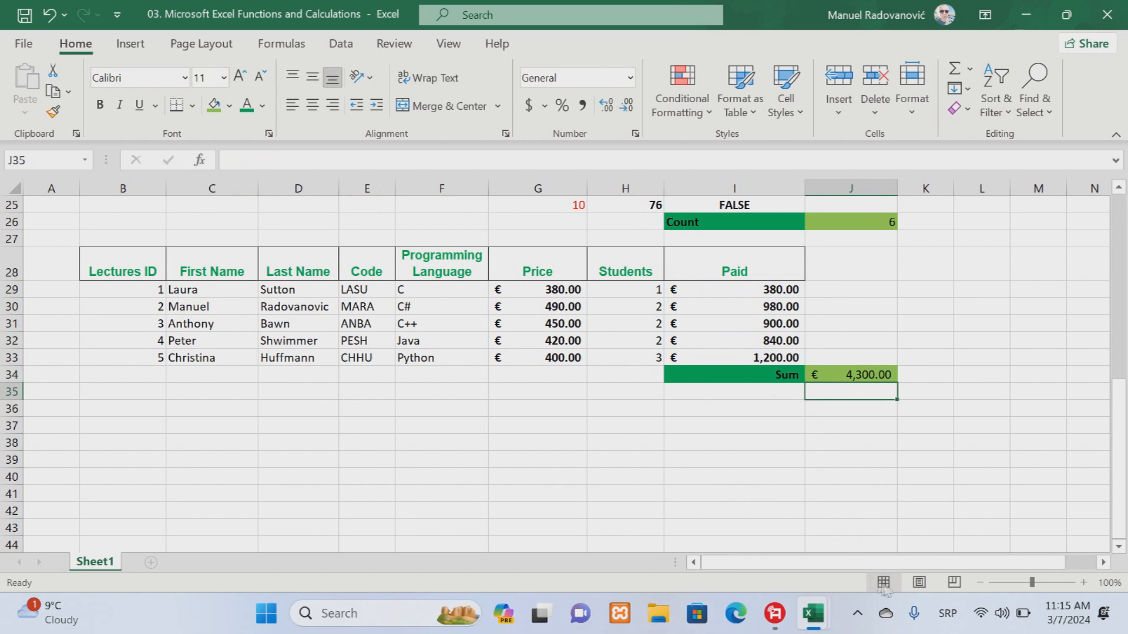
pyautogui.click(865, 375)
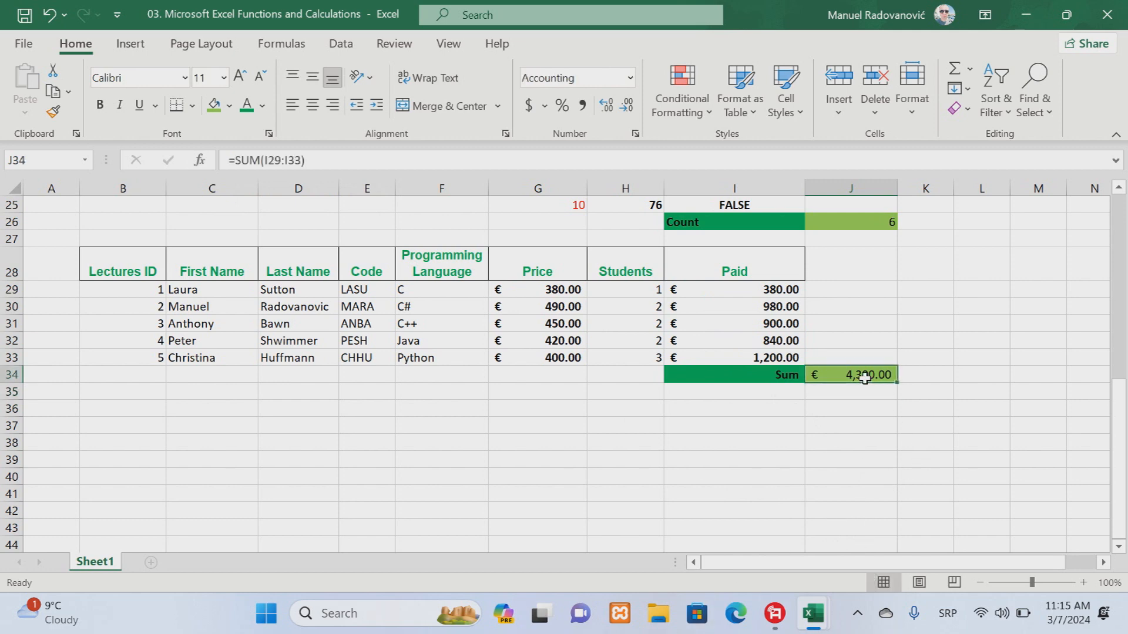
pyautogui.click(100, 105)
# Set the font color of the lecturer IDs in B29:B33 to blue.
pyautogui.click(134, 294)
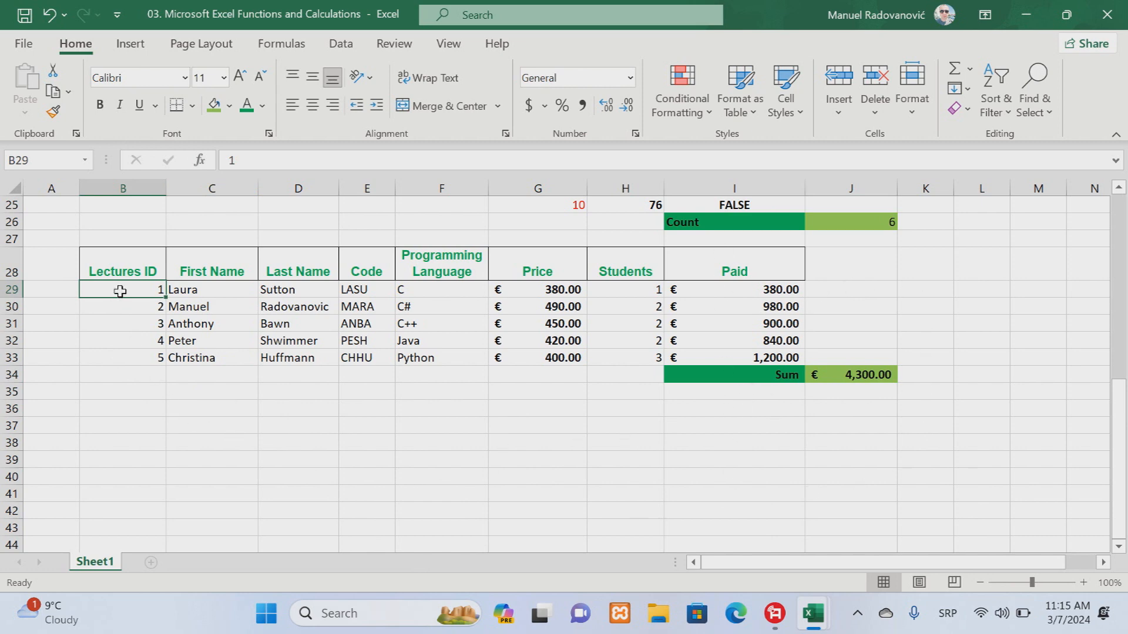
pyautogui.keyDown('shift'); pyautogui.click(115, 356); pyautogui.keyUp('shift')
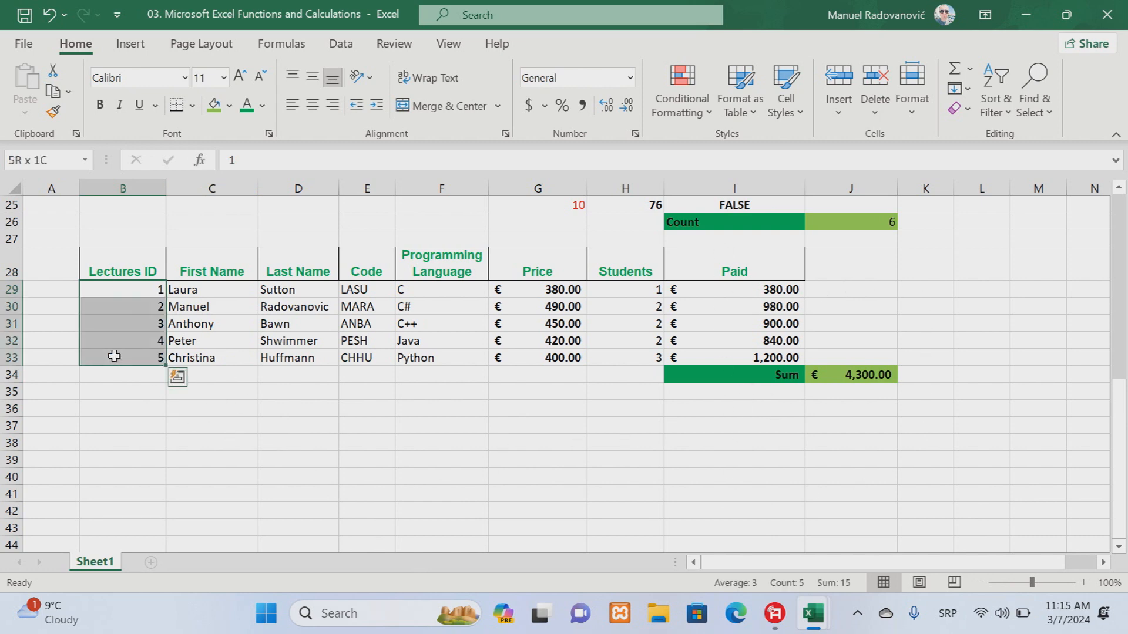
pyautogui.click(264, 108)
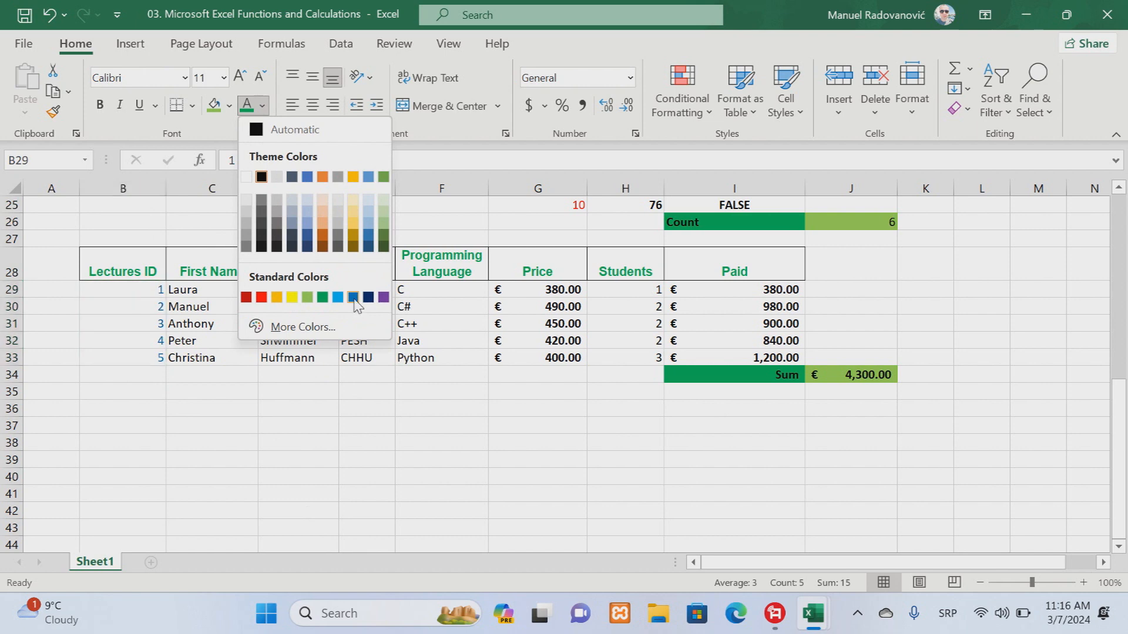
pyautogui.click(355, 300)
pyautogui.click(890, 429)
# Apply all borders to the averages table G15:I25 and to the Count cells I26:J26.
pyautogui.scroll(4, 980, 445)
pyautogui.click(505, 241)
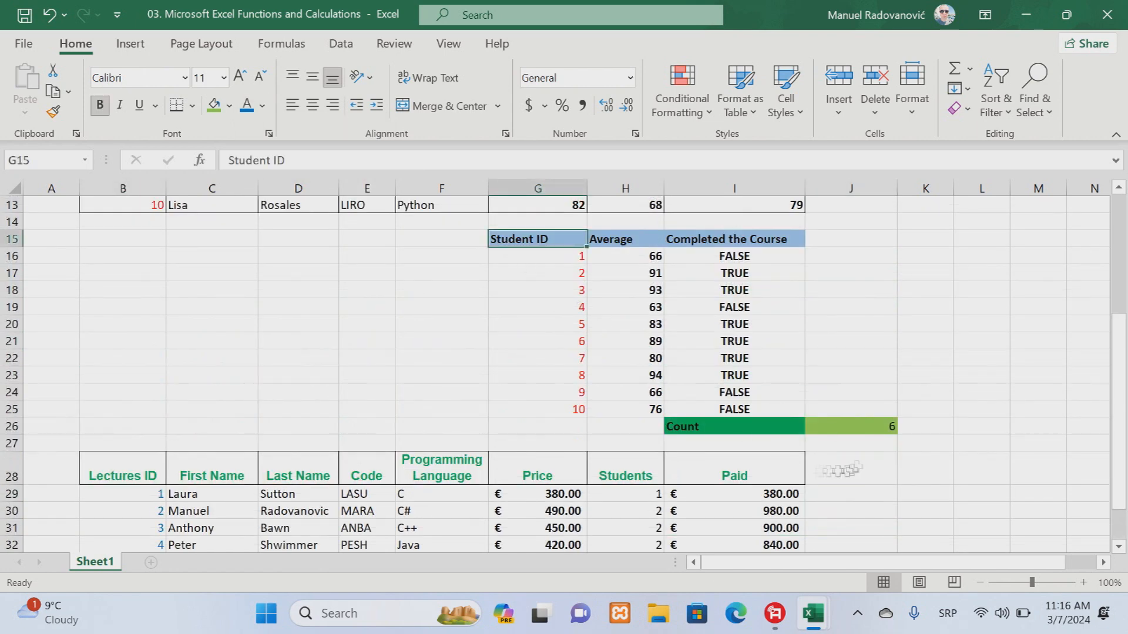
pyautogui.keyDown('shift'); pyautogui.click(778, 408); pyautogui.keyUp('shift')
pyautogui.click(192, 105)
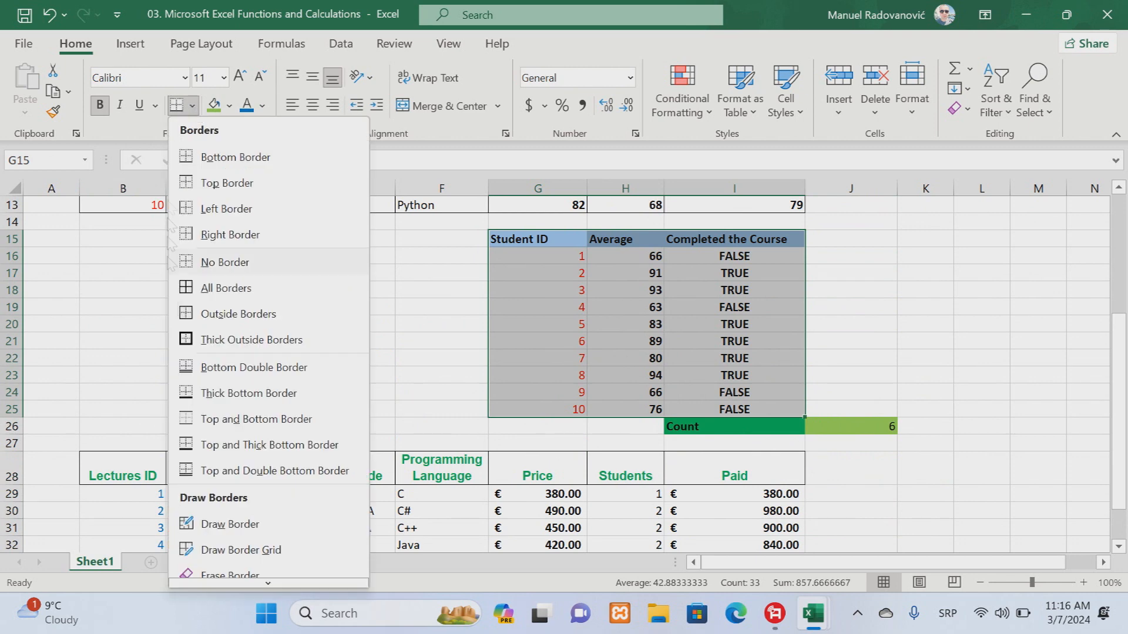
pyautogui.click(194, 289)
pyautogui.click(743, 424)
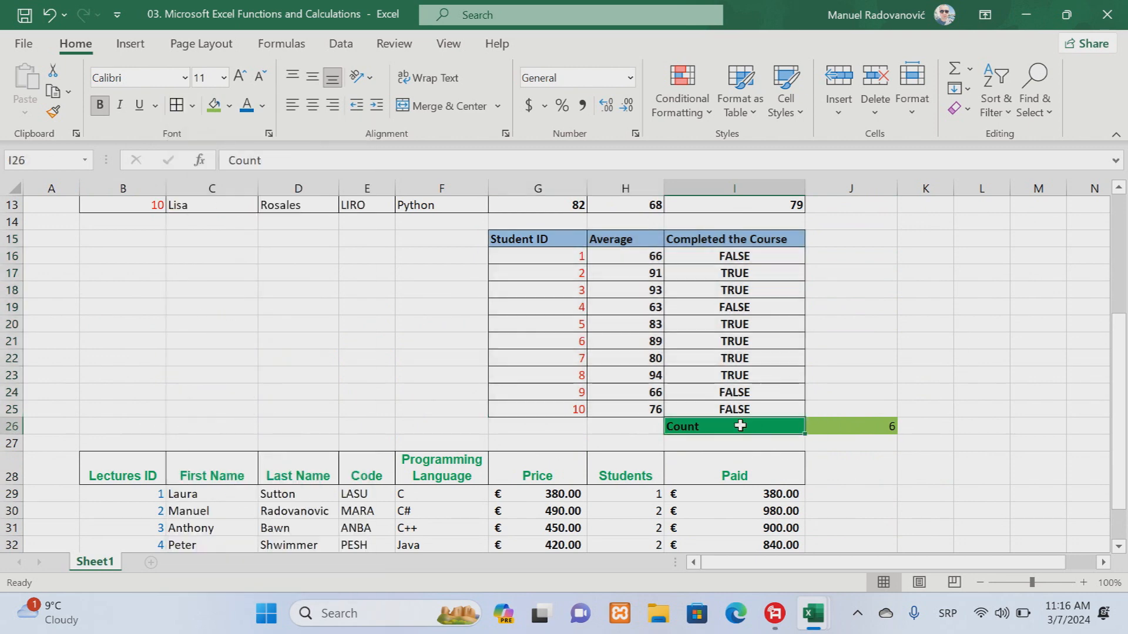
pyautogui.keyDown('shift'); pyautogui.click(864, 427); pyautogui.keyUp('shift')
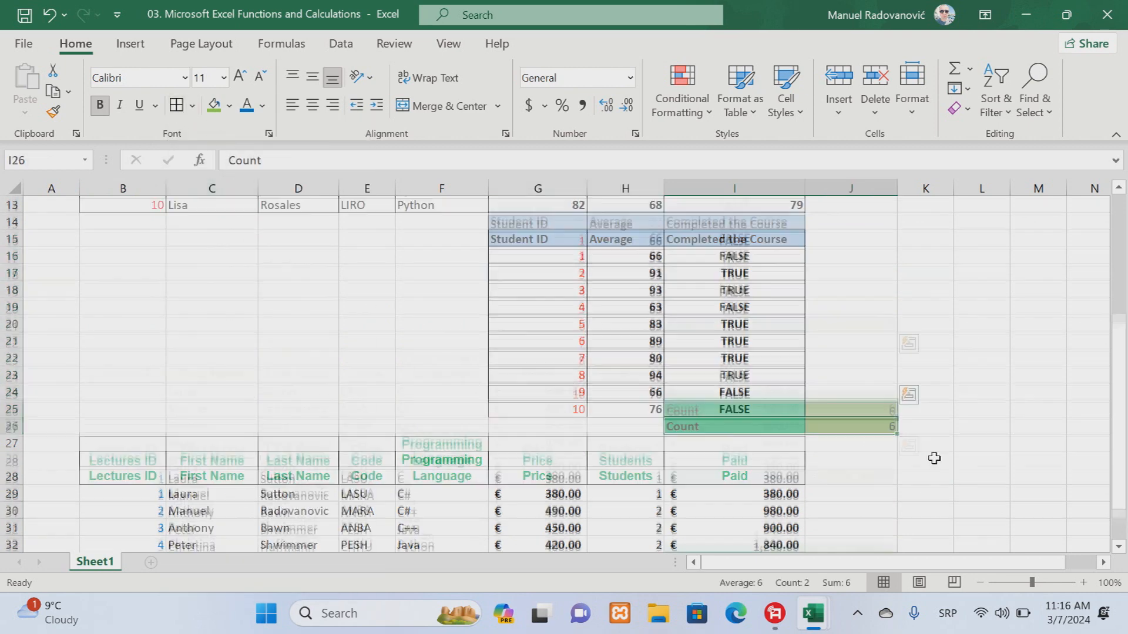
# Apply all borders to the lecturers table B28:I33 and to the Sum cells I34:J34.
pyautogui.scroll(-3, 932, 458)
pyautogui.click(101, 322)
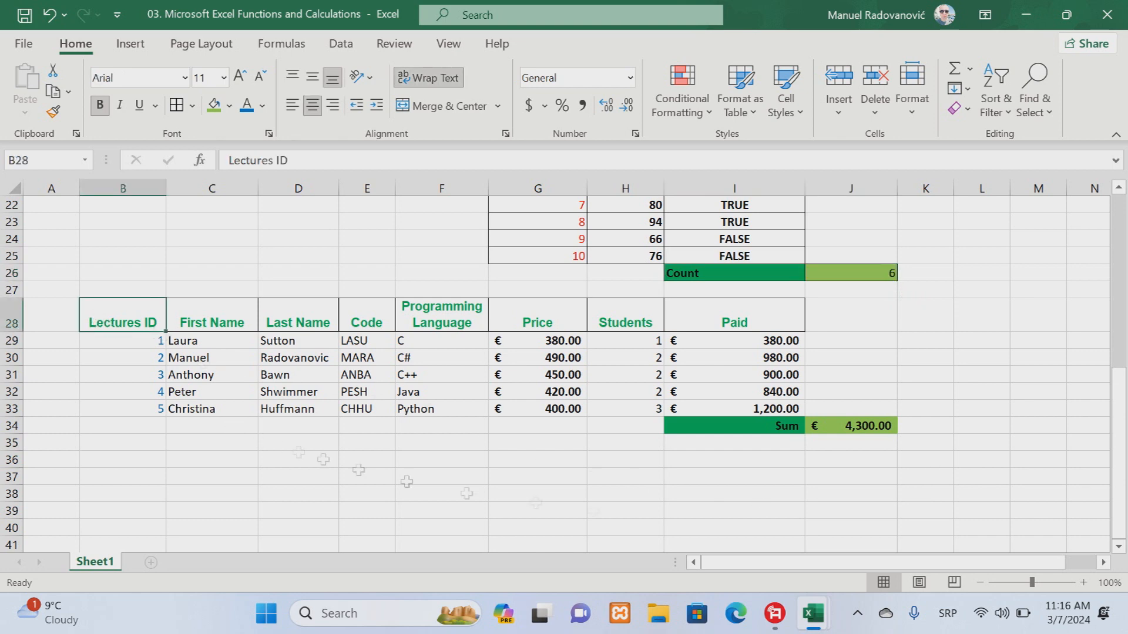
pyautogui.keyDown('shift'); pyautogui.click(793, 409); pyautogui.keyUp('shift')
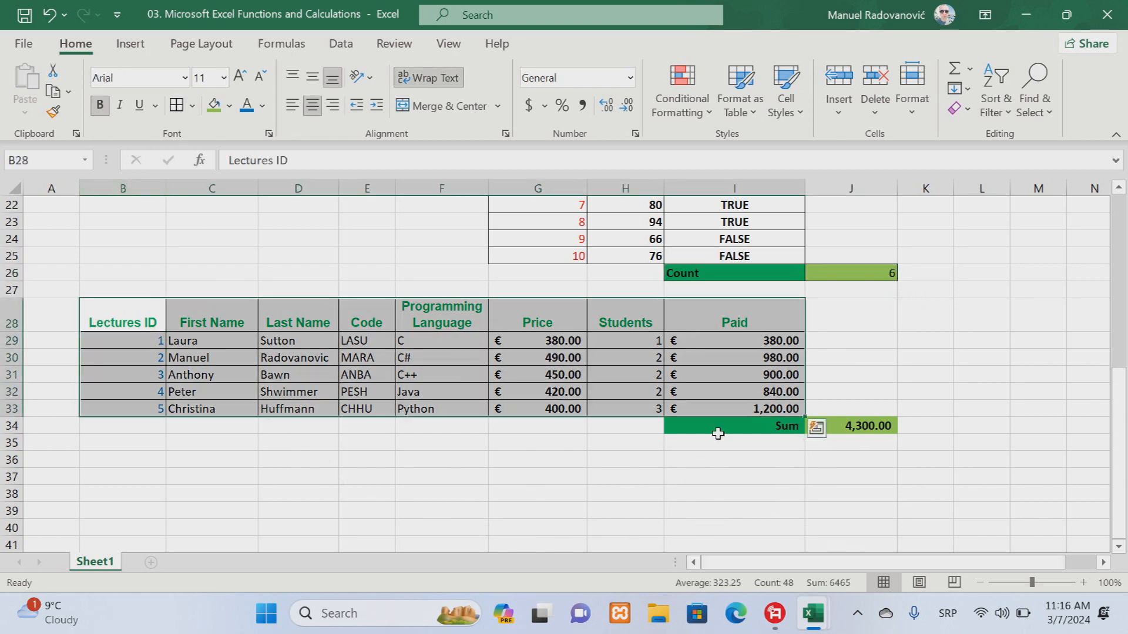
pyautogui.click(717, 432)
pyautogui.keyDown('shift'); pyautogui.click(858, 431); pyautogui.keyUp('shift')
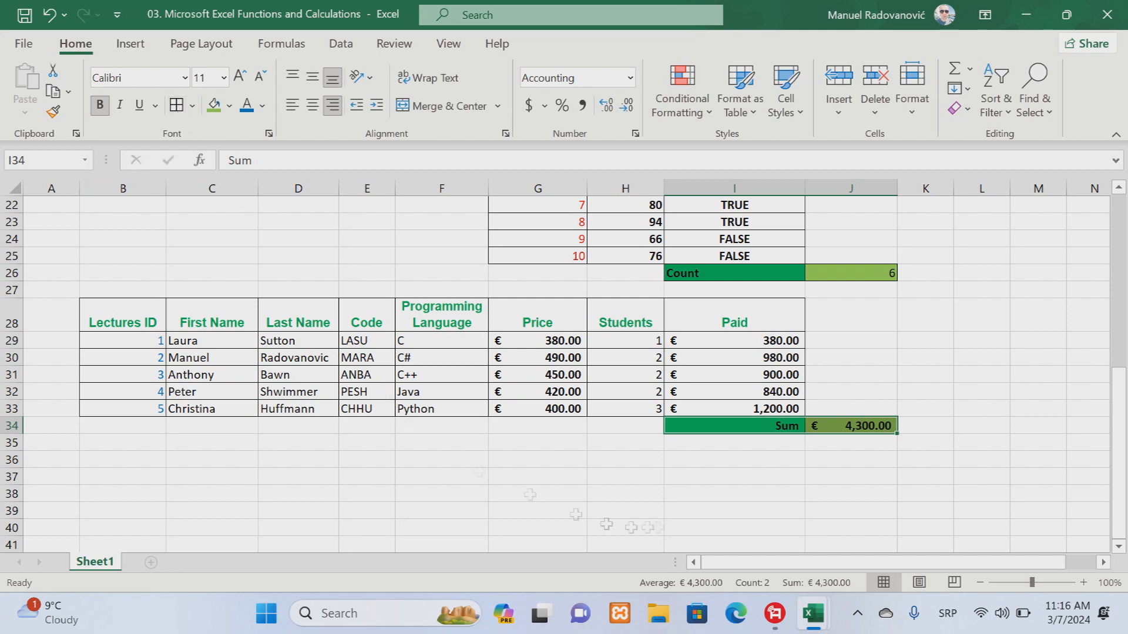
pyautogui.click(734, 494)
pyautogui.click(992, 476)
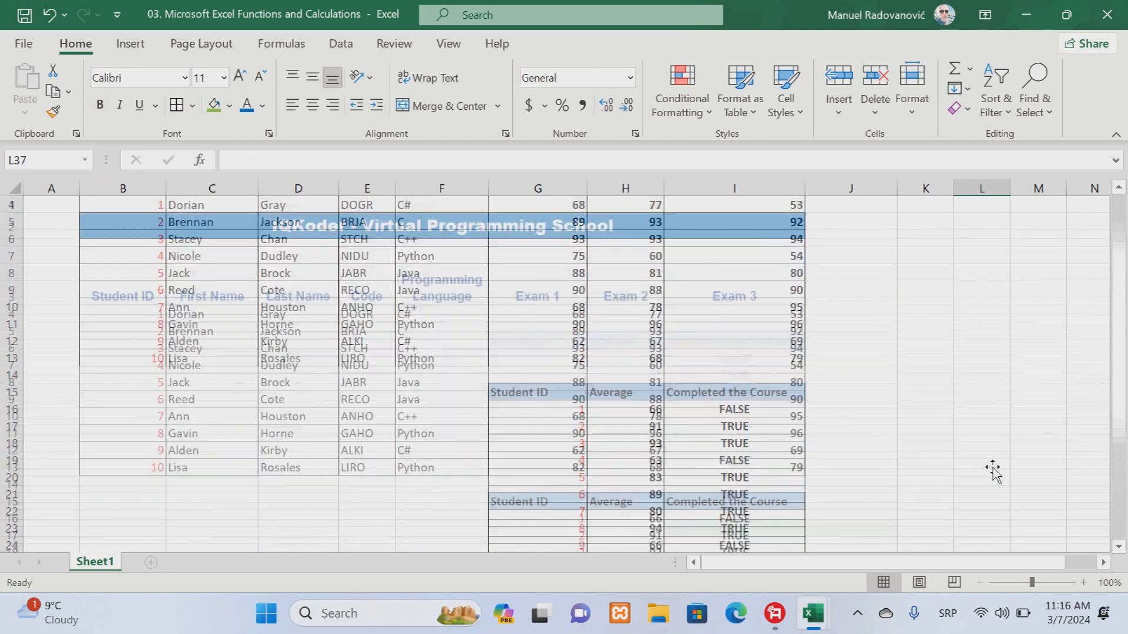
pyautogui.scroll(-5, 993, 473)
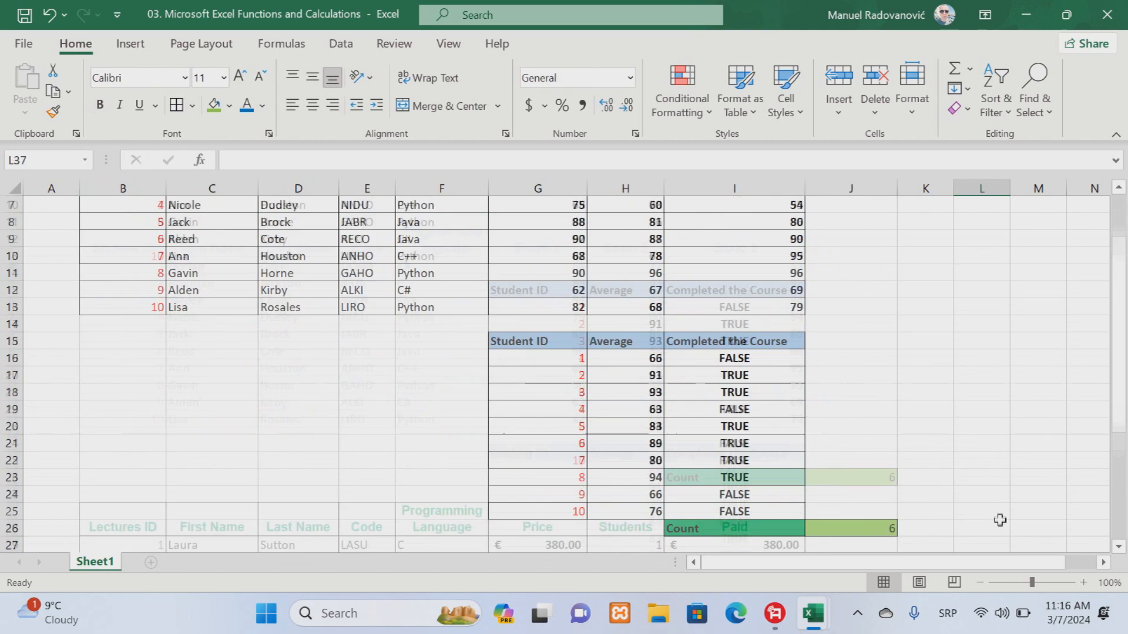